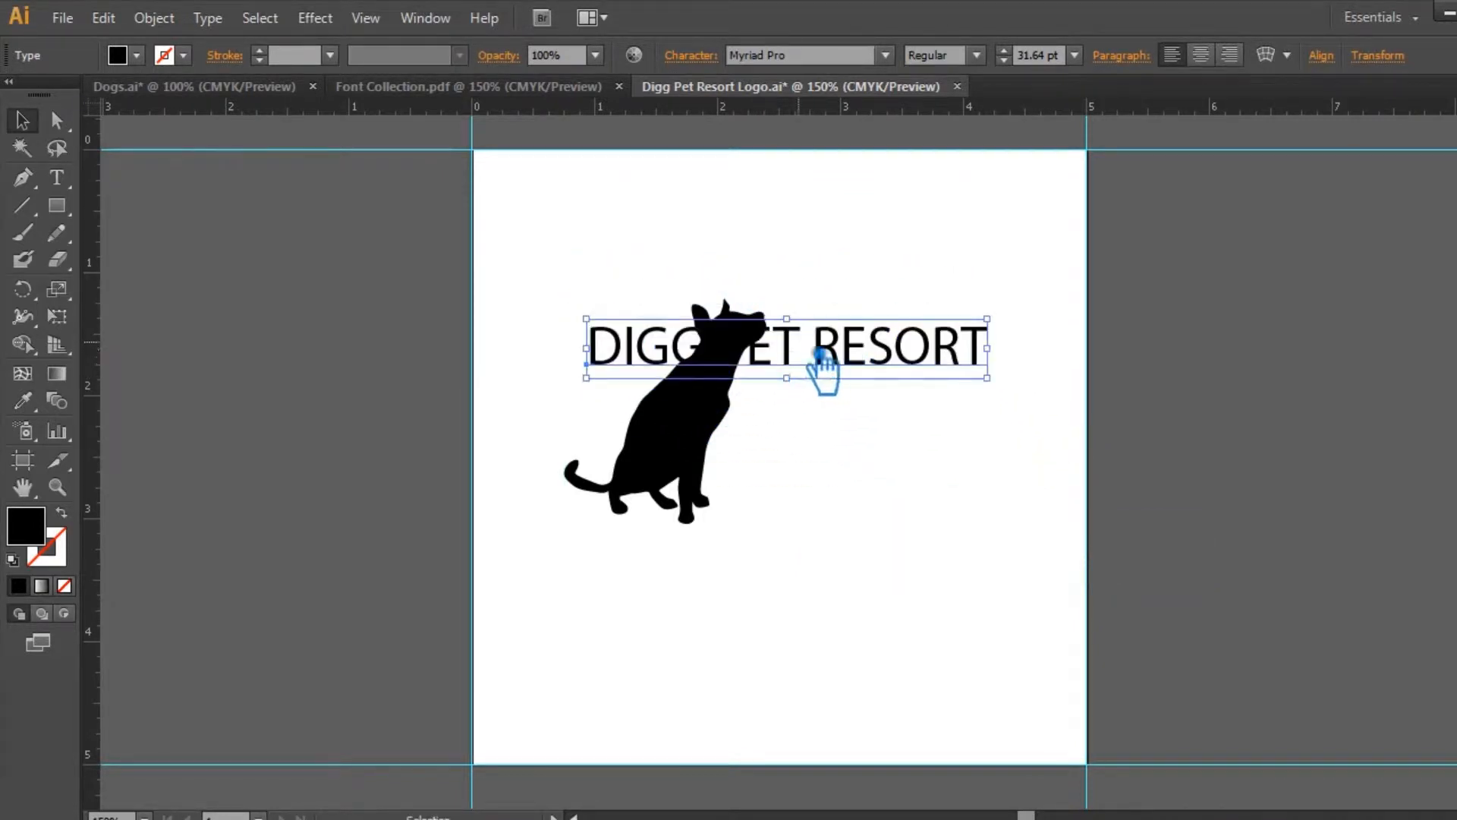
Step: Move the DIGG PET RESORT text clear of the dog silhouette, onto the empty canvas beside the artboard
{"action": "left_click", "coordinate": [847, 484]}
{"action": "left_click", "coordinate": [903, 459]}
{"action": "left_click_drag", "start_coordinate": [903, 459], "coordinate": [811, 436]}
{"action": "left_click_drag", "start_coordinate": [838, 446], "coordinate": [592, 266]}
{"action": "left_click_drag", "start_coordinate": [639, 331], "coordinate": [652, 435]}
{"action": "left_click", "coordinate": [1111, 480]}
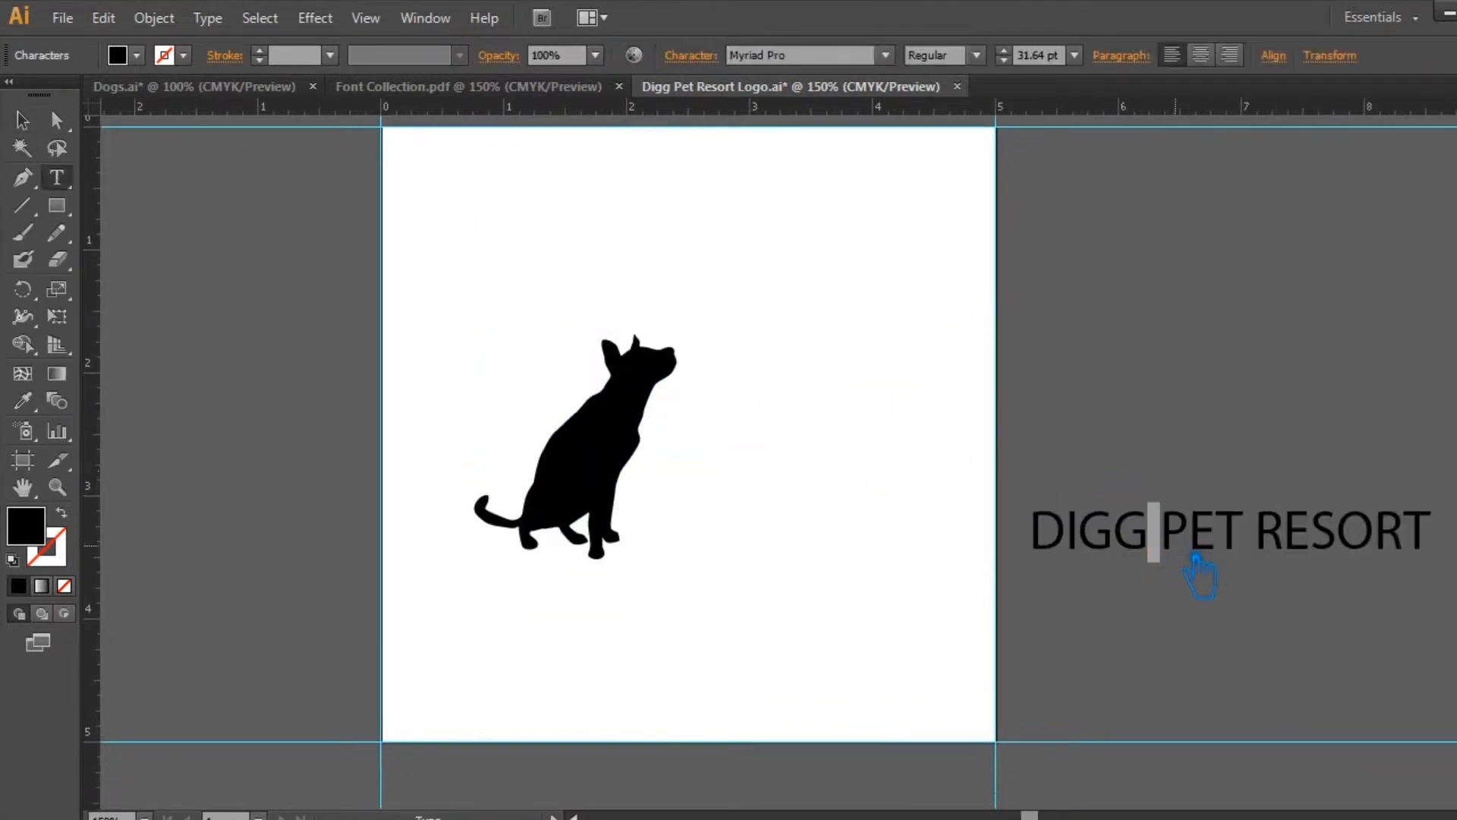
Step: Try breaking the company name into two lines after DIGG, and rejoin it on a single line
{"action": "key", "text": "BackSpace"}
{"action": "key", "text": "Return"}
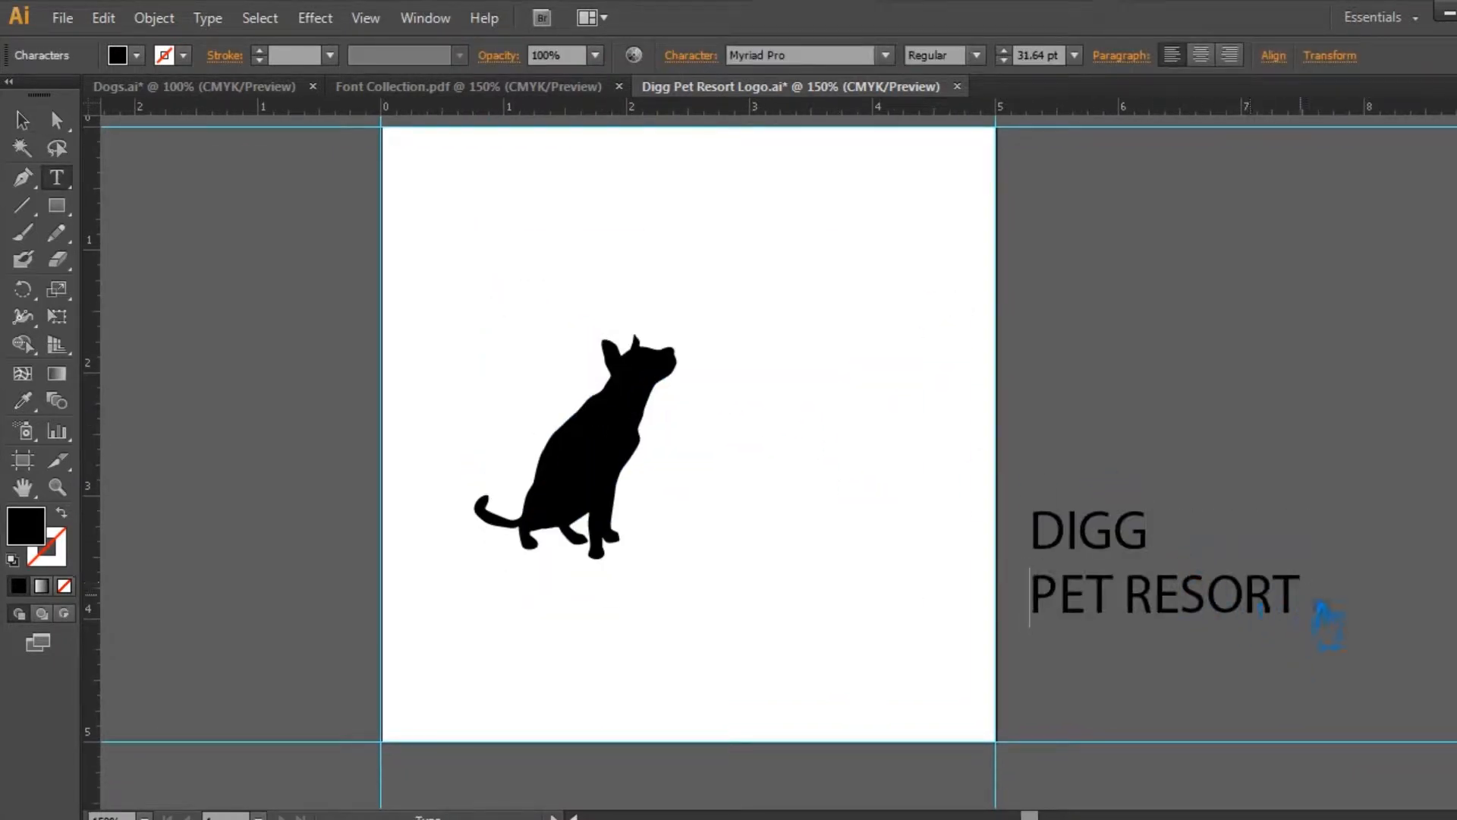
{"action": "key", "text": "BackSpace"}
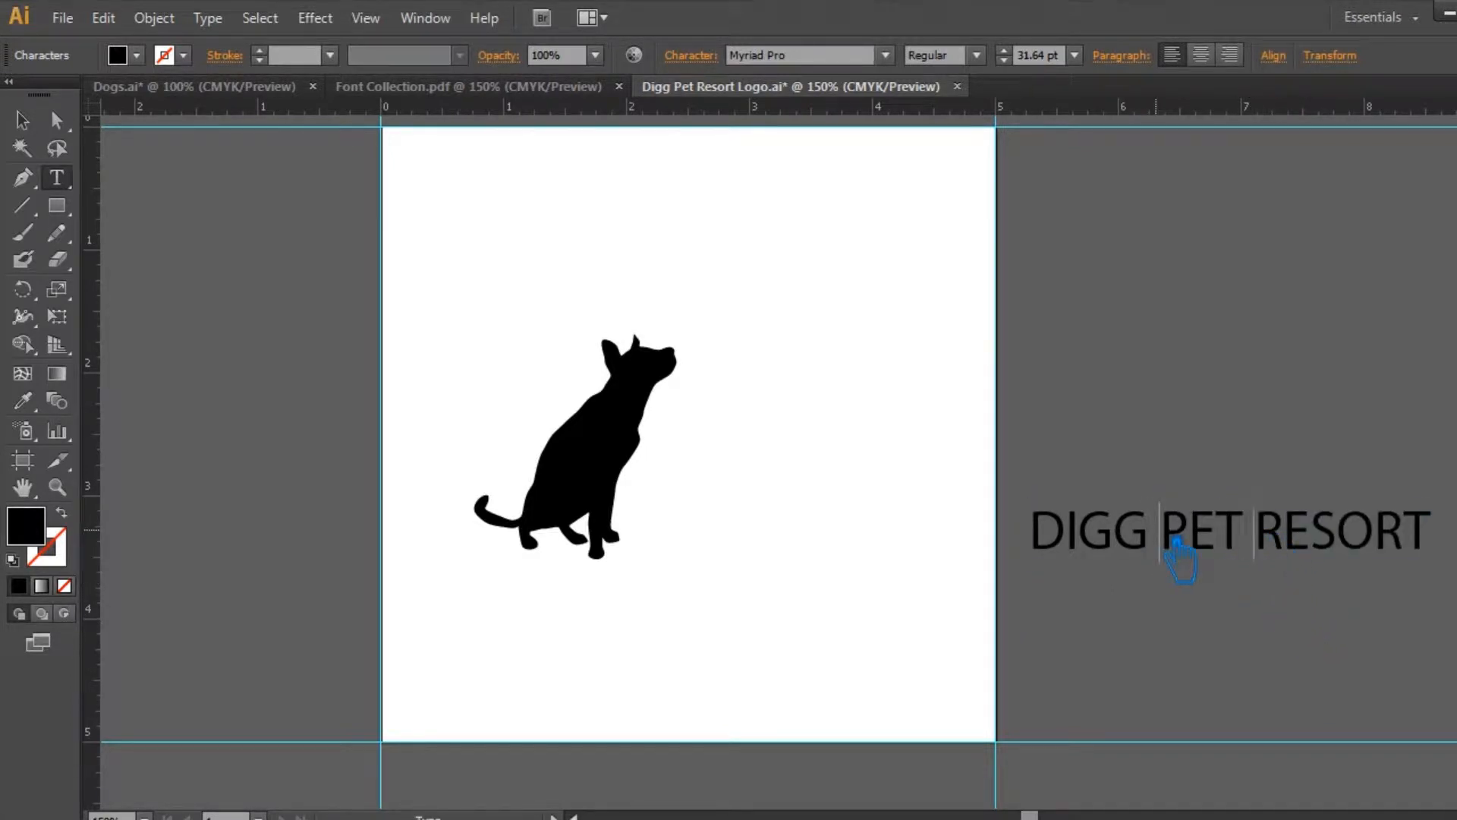
{"action": "left_click", "coordinate": [1252, 534]}
{"action": "left_click", "coordinate": [24, 121]}
{"action": "left_click", "coordinate": [914, 384]}
{"action": "double_click", "coordinate": [1208, 532]}
{"action": "key", "text": "Escape"}
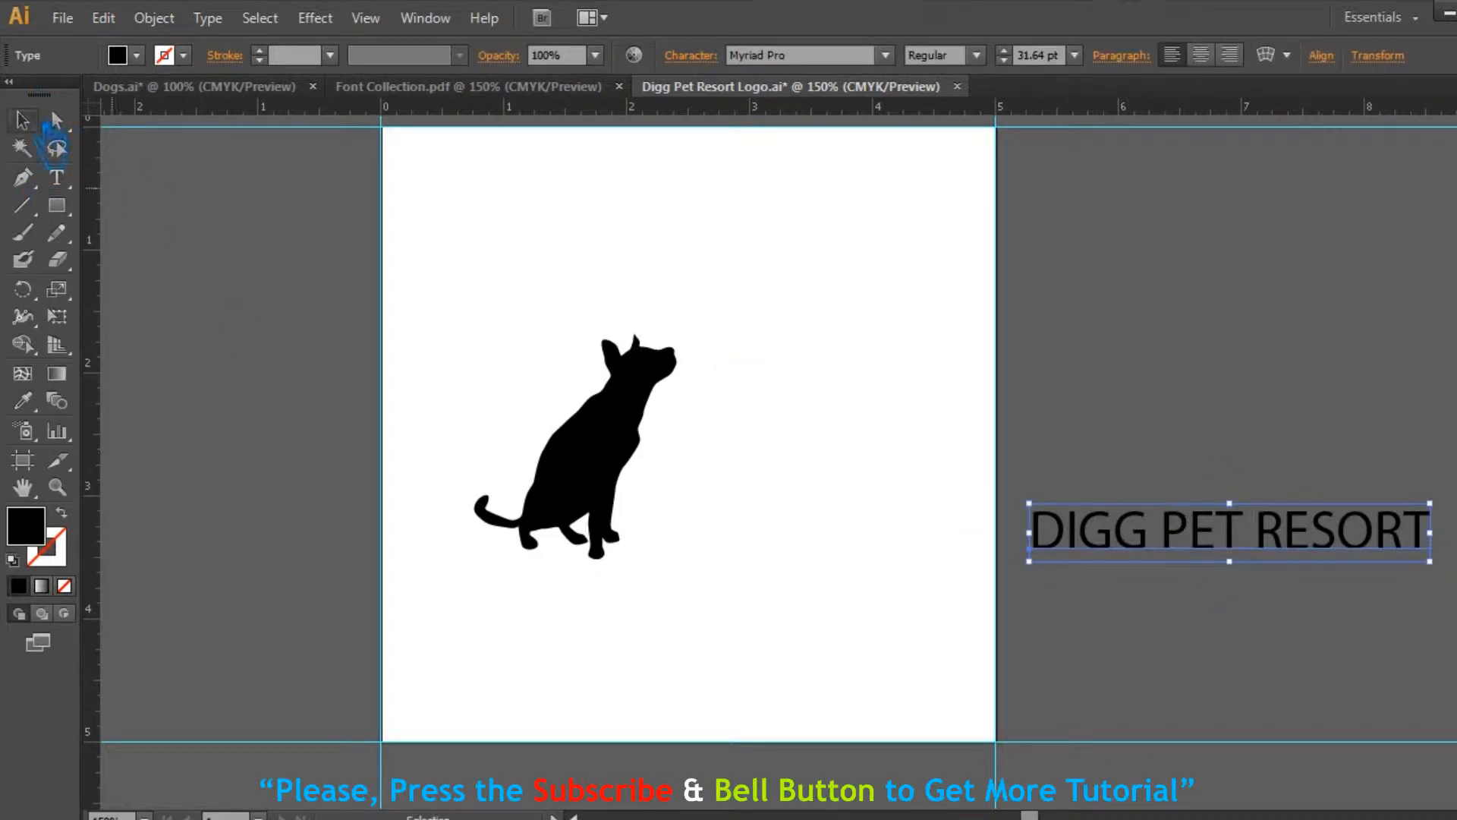
Step: Copy the font name Arial Narrow 7 Regular from its bold narrow AABBCCDD sample in the Font Collection document
{"action": "left_click_drag", "start_coordinate": [1228, 532], "coordinate": [1219, 414]}
{"action": "left_click", "coordinate": [217, 87]}
{"action": "left_click", "coordinate": [499, 86]}
{"action": "left_click_drag", "start_coordinate": [1075, 642], "coordinate": [1012, 641]}
{"action": "key", "text": "ctrl+plus"}
{"action": "key", "text": "ctrl+plus"}
{"action": "left_click_drag", "start_coordinate": [791, 626], "coordinate": [1069, 475]}
{"action": "left_click", "coordinate": [961, 472]}
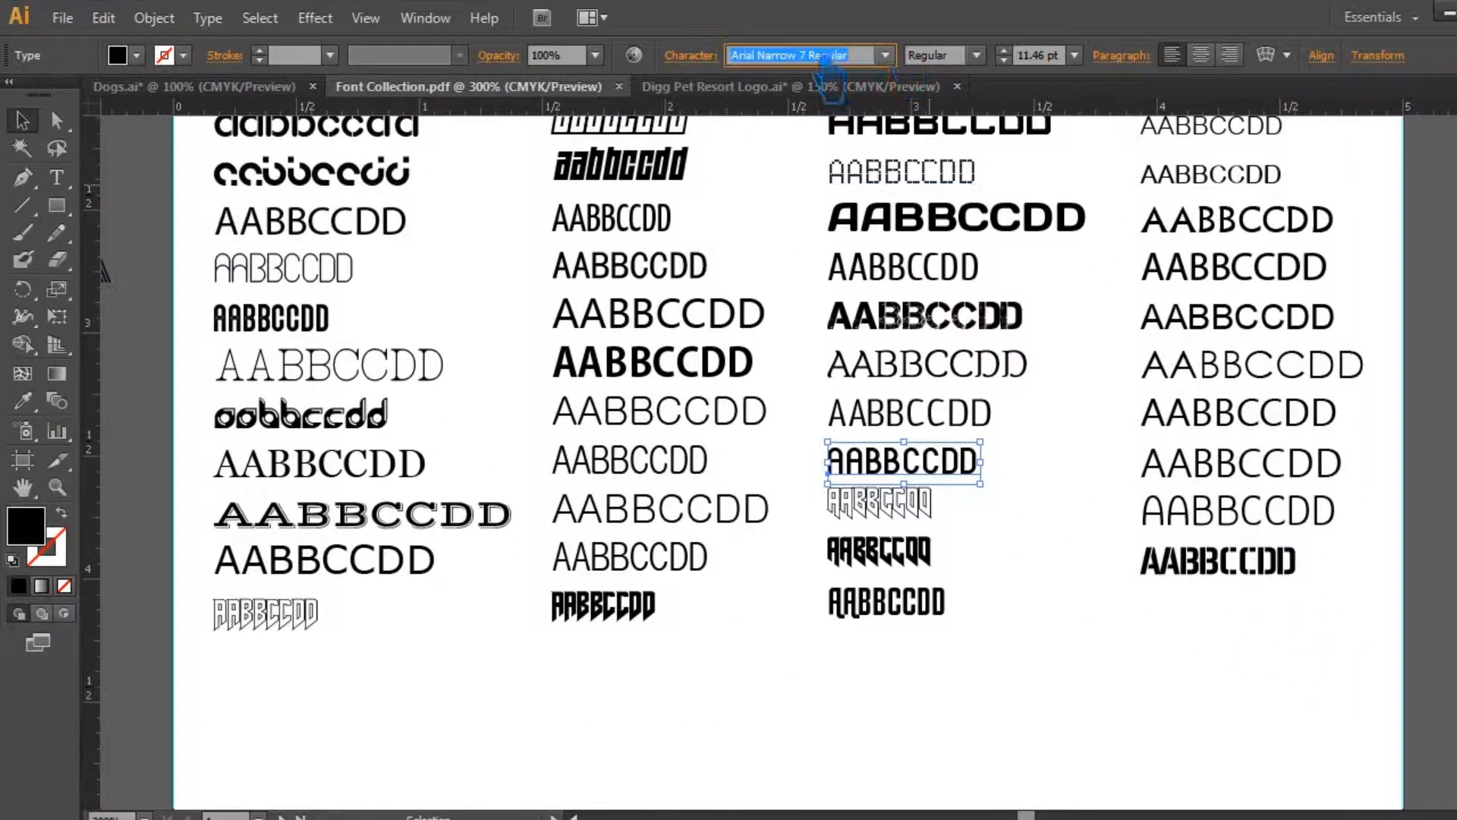
Step: Set the logo's DIGG PET RESORT text to Arial Narrow 7 Regular and move it beside the dog
{"action": "left_click", "coordinate": [835, 87]}
{"action": "left_click", "coordinate": [838, 57]}
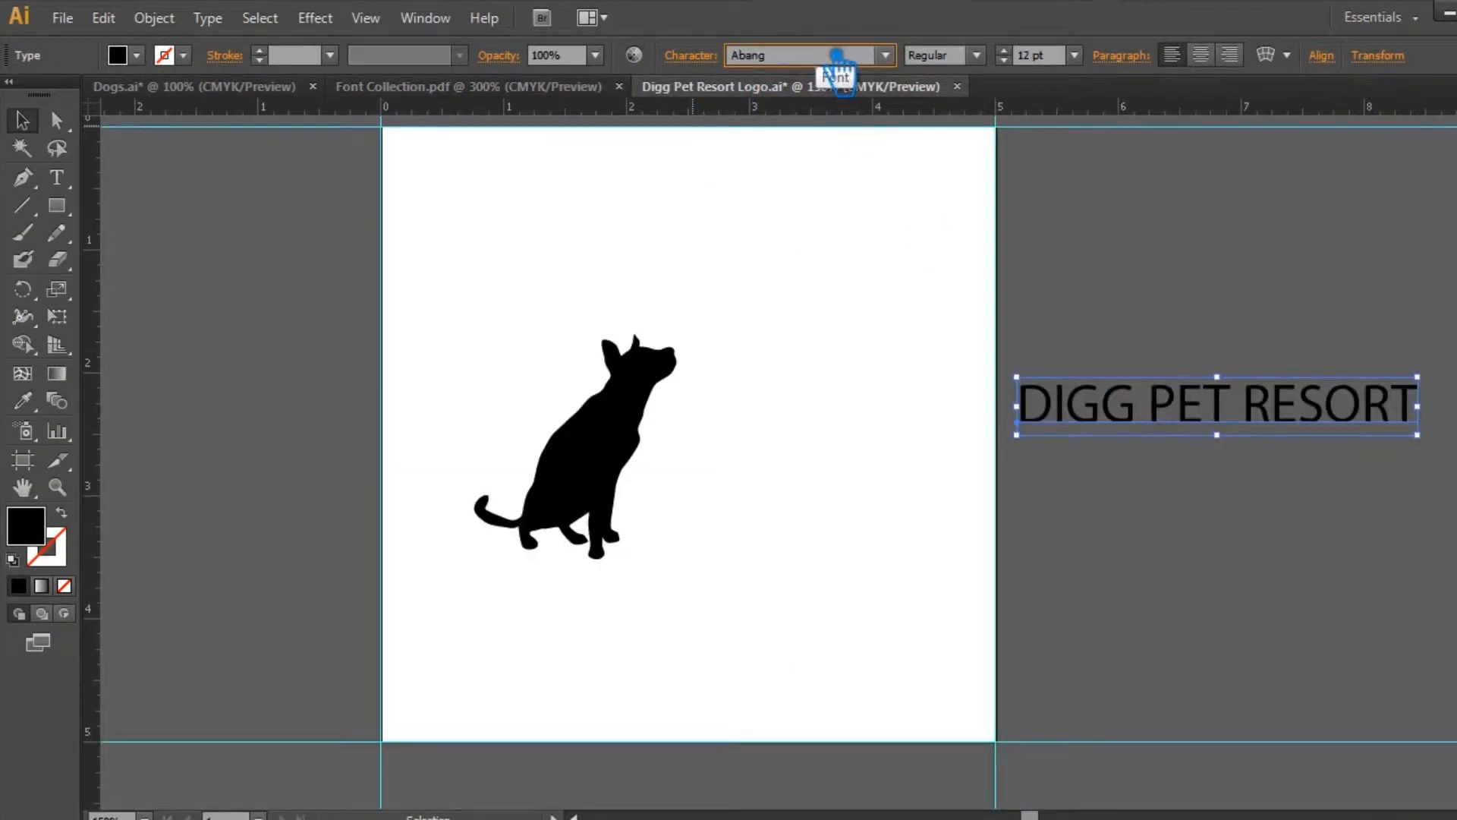
{"action": "type", "text": "Arial Narrow 7 Regular"}
{"action": "key", "text": "Return"}
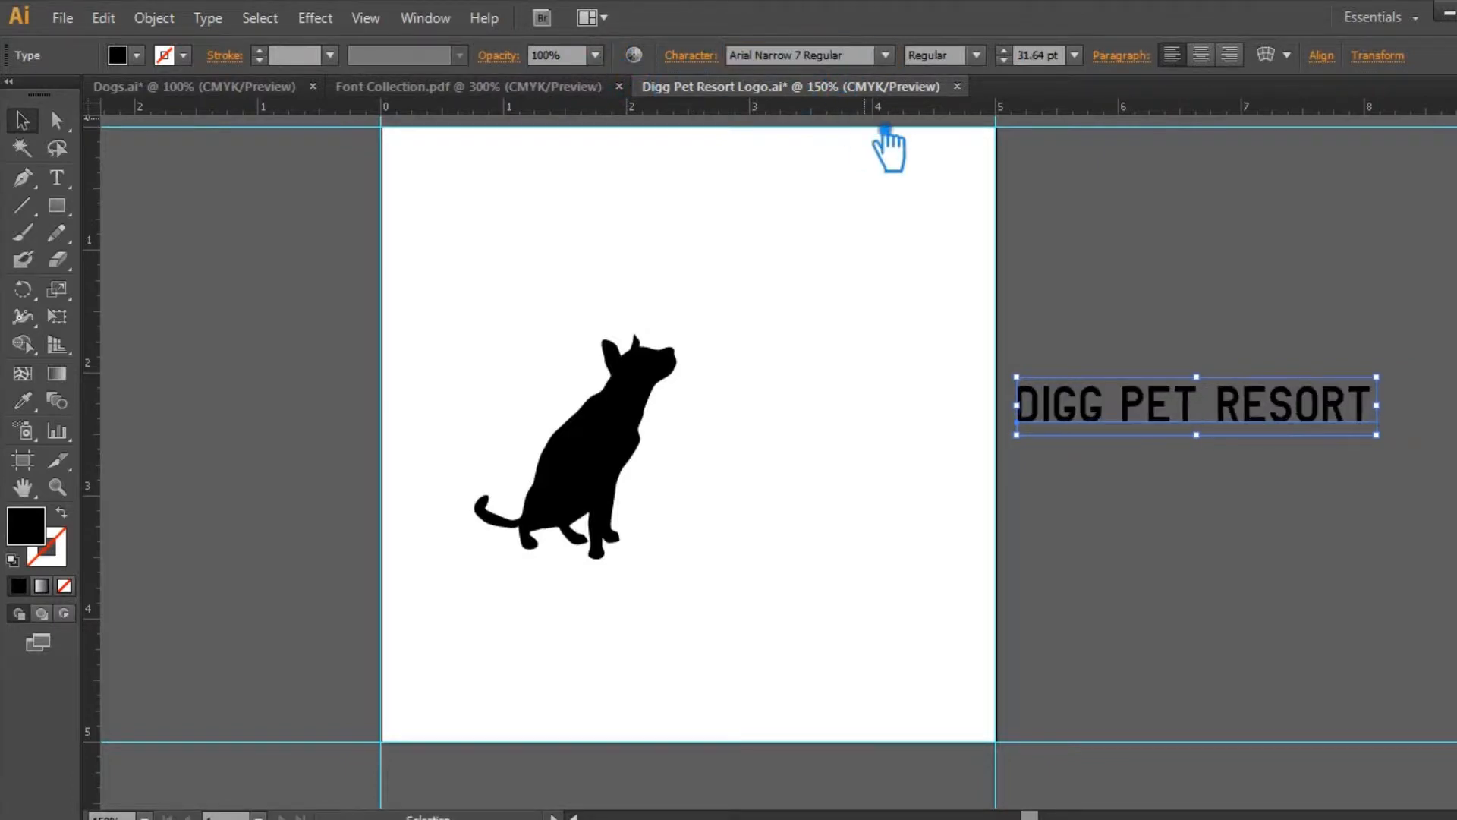
{"action": "left_click", "coordinate": [1128, 313]}
{"action": "left_click_drag", "start_coordinate": [1179, 405], "coordinate": [916, 455]}
{"action": "left_click", "coordinate": [1121, 565]}
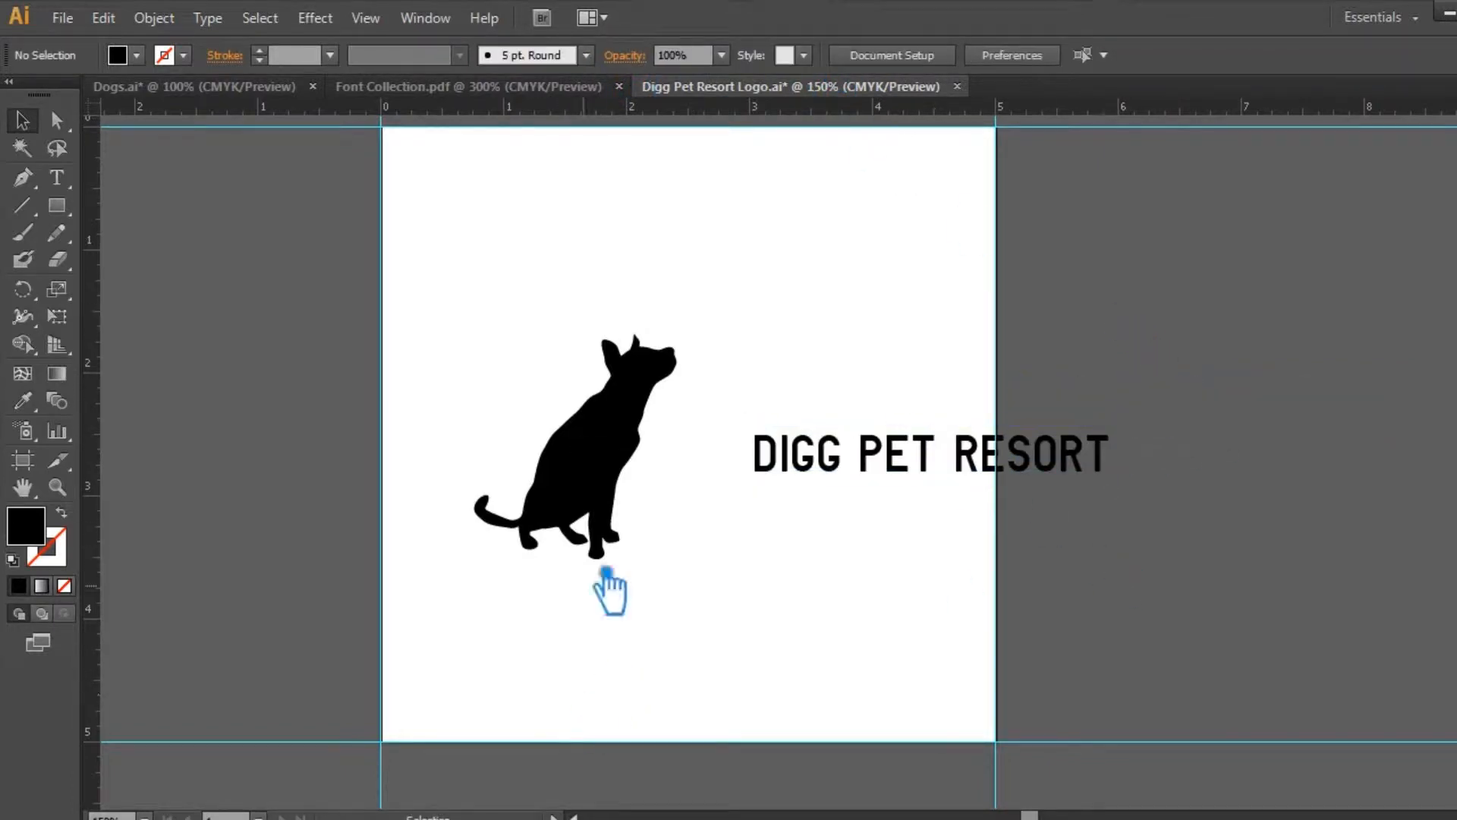
Step: Look through the Font Collection samples and copy the font name 굴림체 Regular from its light narrow sample
{"action": "left_click", "coordinate": [478, 87]}
{"action": "scroll", "coordinate": [872, 397], "scroll_direction": "up", "scroll_amount": 3}
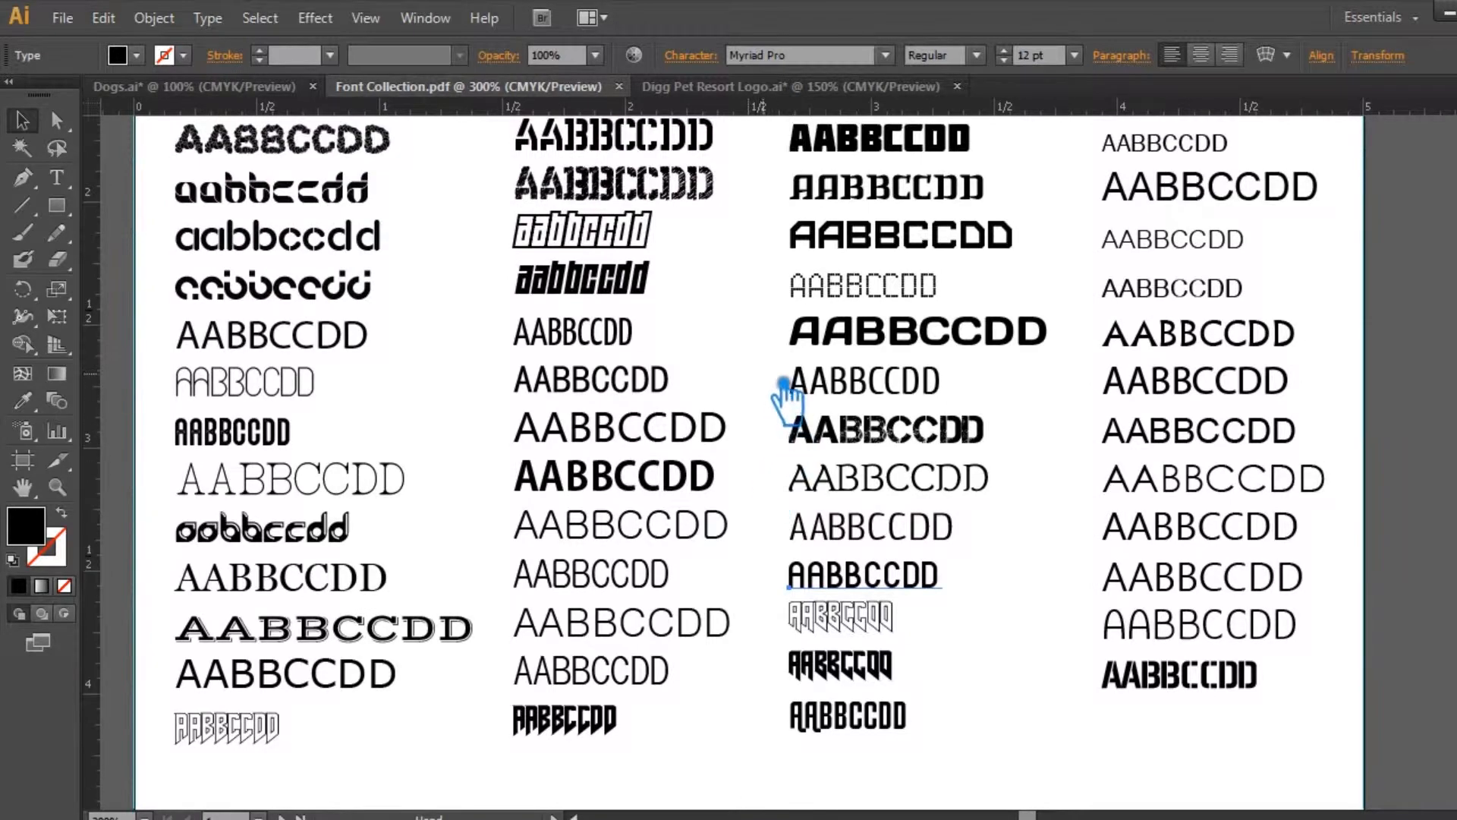
{"action": "scroll", "coordinate": [784, 389], "scroll_direction": "up", "scroll_amount": 5}
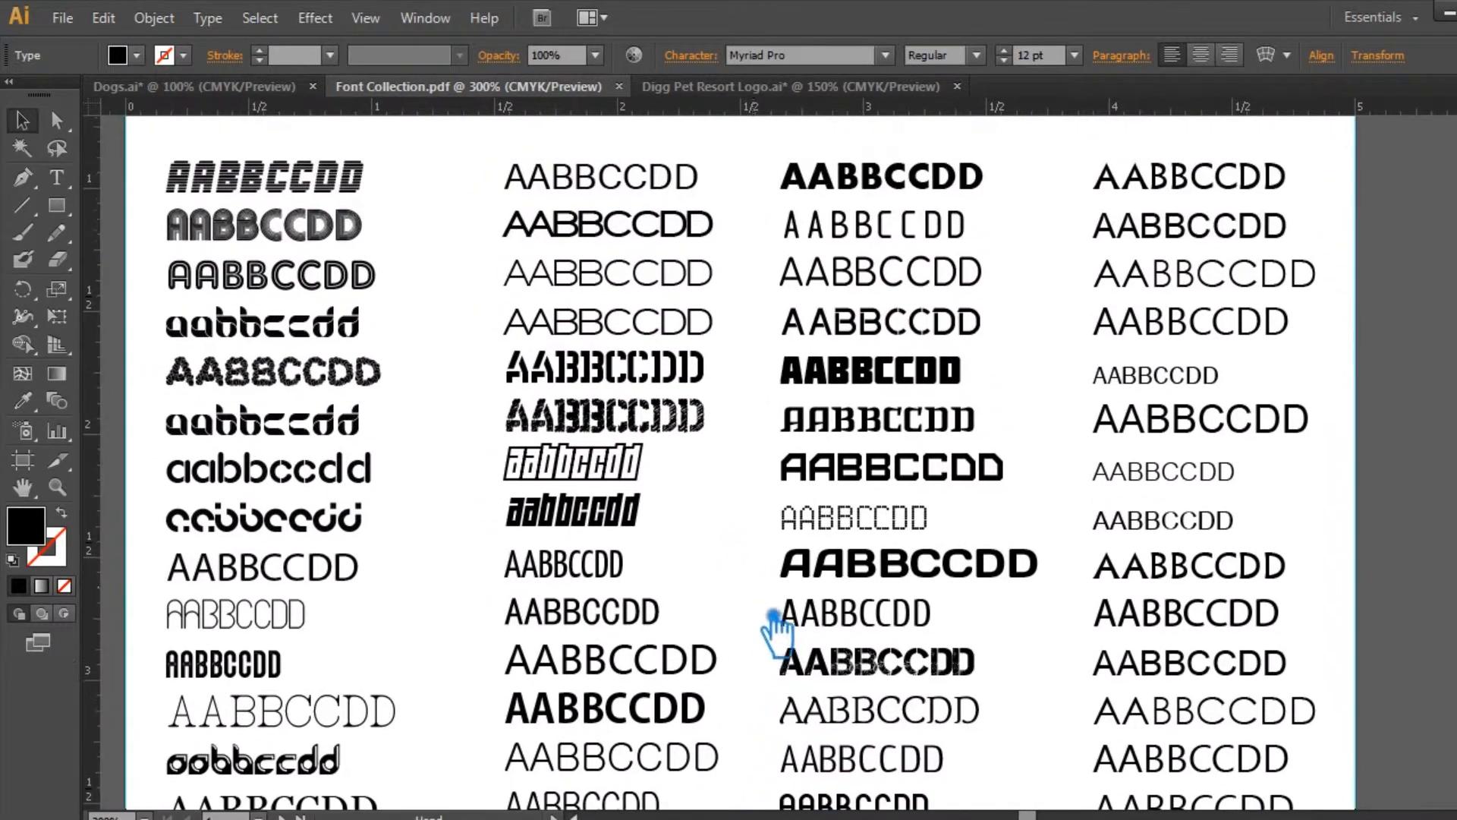
{"action": "scroll", "coordinate": [755, 521], "scroll_direction": "up", "scroll_amount": 1}
{"action": "scroll", "coordinate": [774, 478], "scroll_direction": "down", "scroll_amount": 6}
{"action": "left_click", "coordinate": [854, 355]}
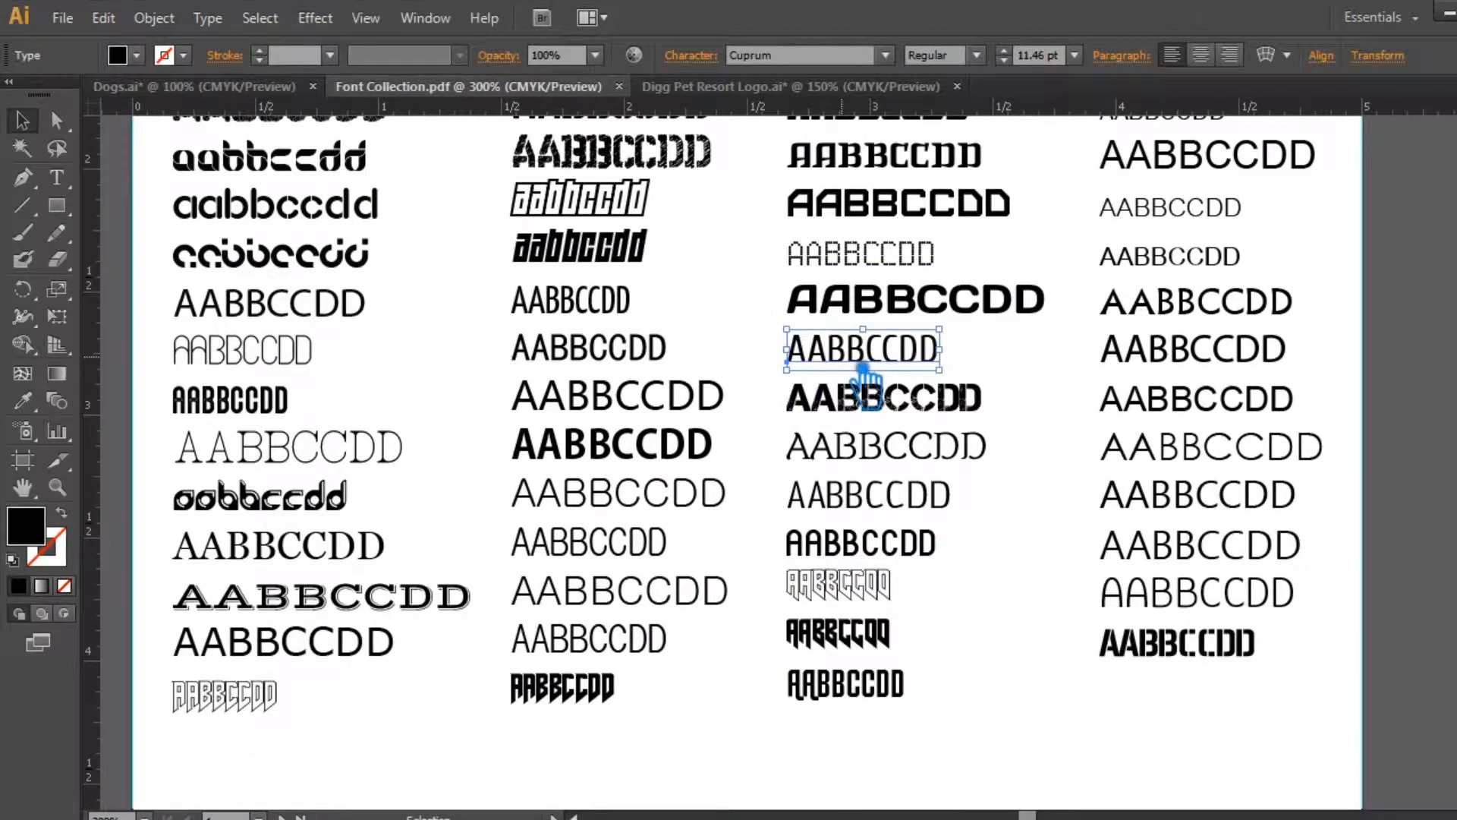
{"action": "left_click", "coordinate": [653, 542]}
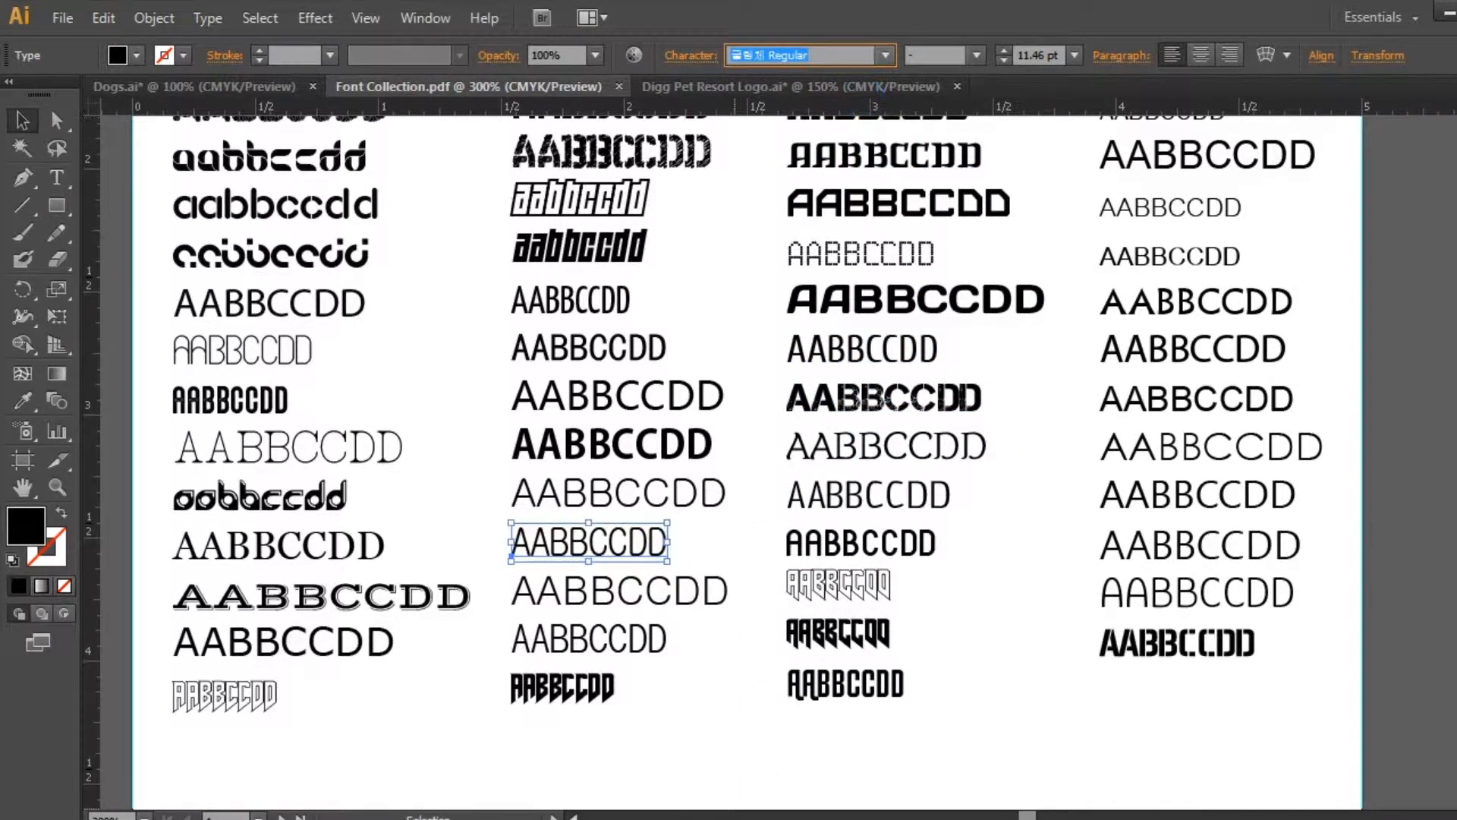
{"action": "mouse_move", "coordinate": [734, 819]}
Step: Try 굴림체 Regular on the logo's DIGG PET RESORT text, and undo the font change and move
{"action": "left_click", "coordinate": [758, 87]}
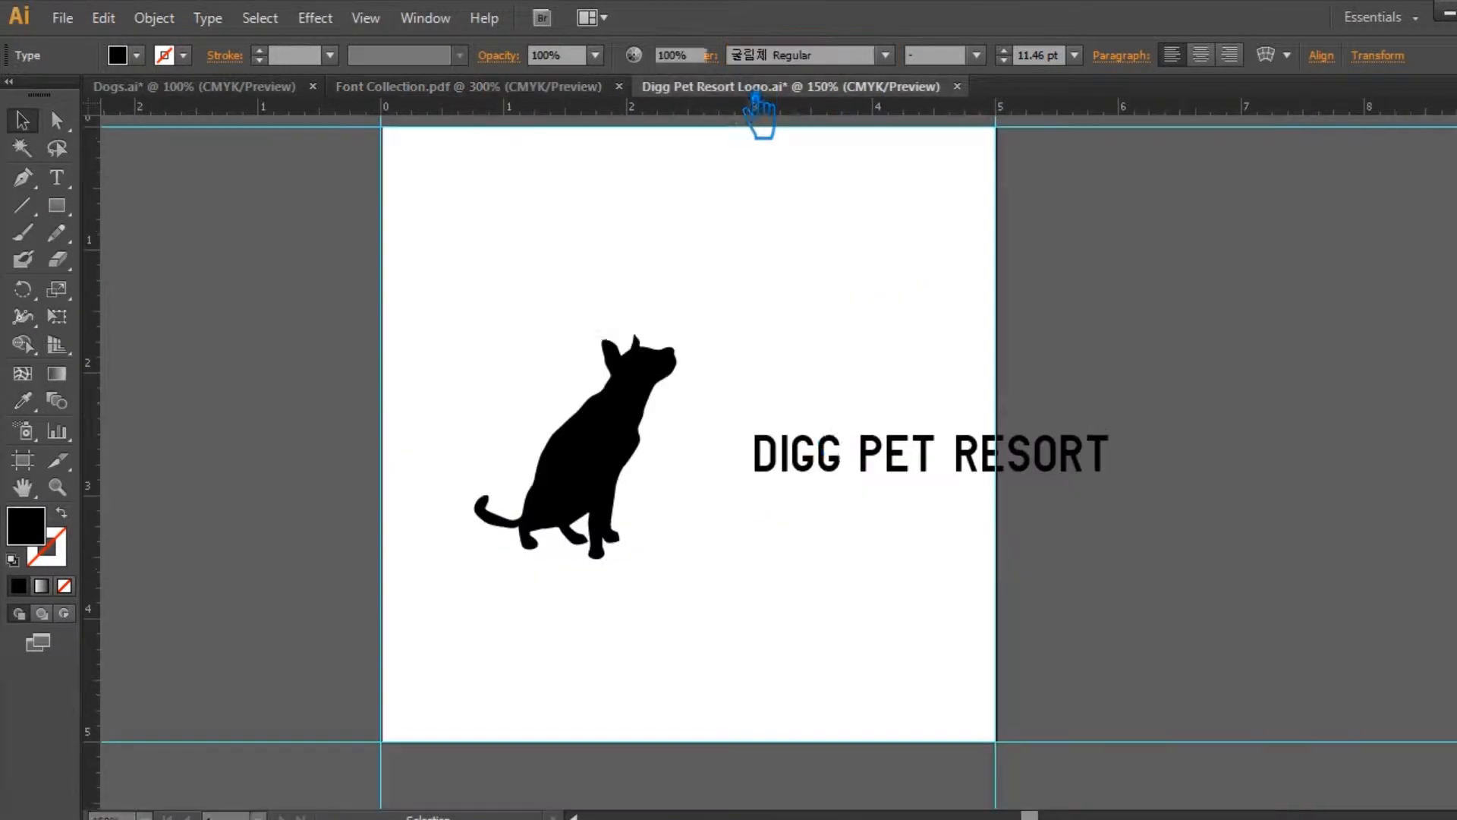
{"action": "left_click", "coordinate": [834, 437]}
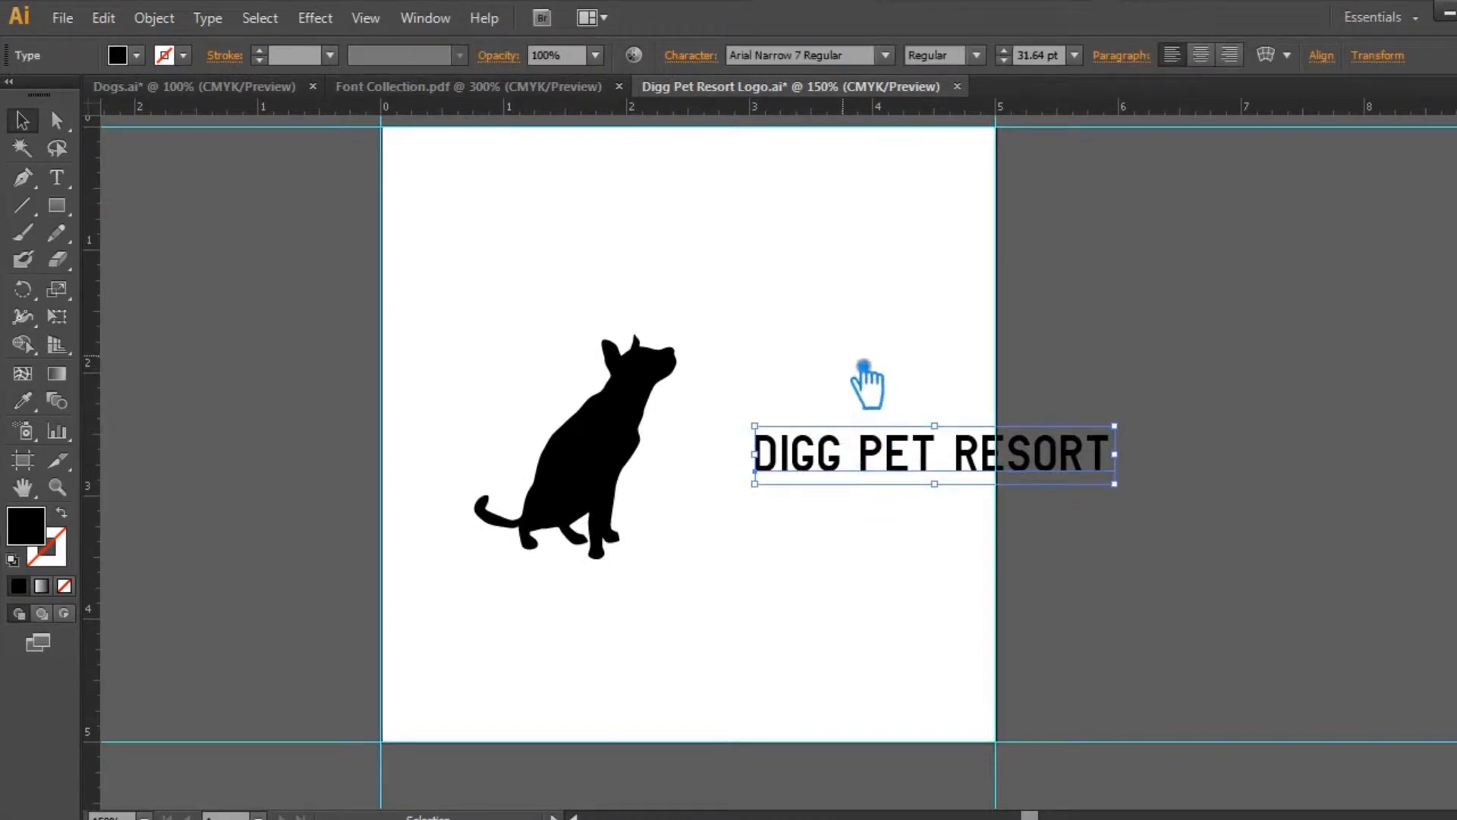
{"action": "left_click", "coordinate": [793, 56]}
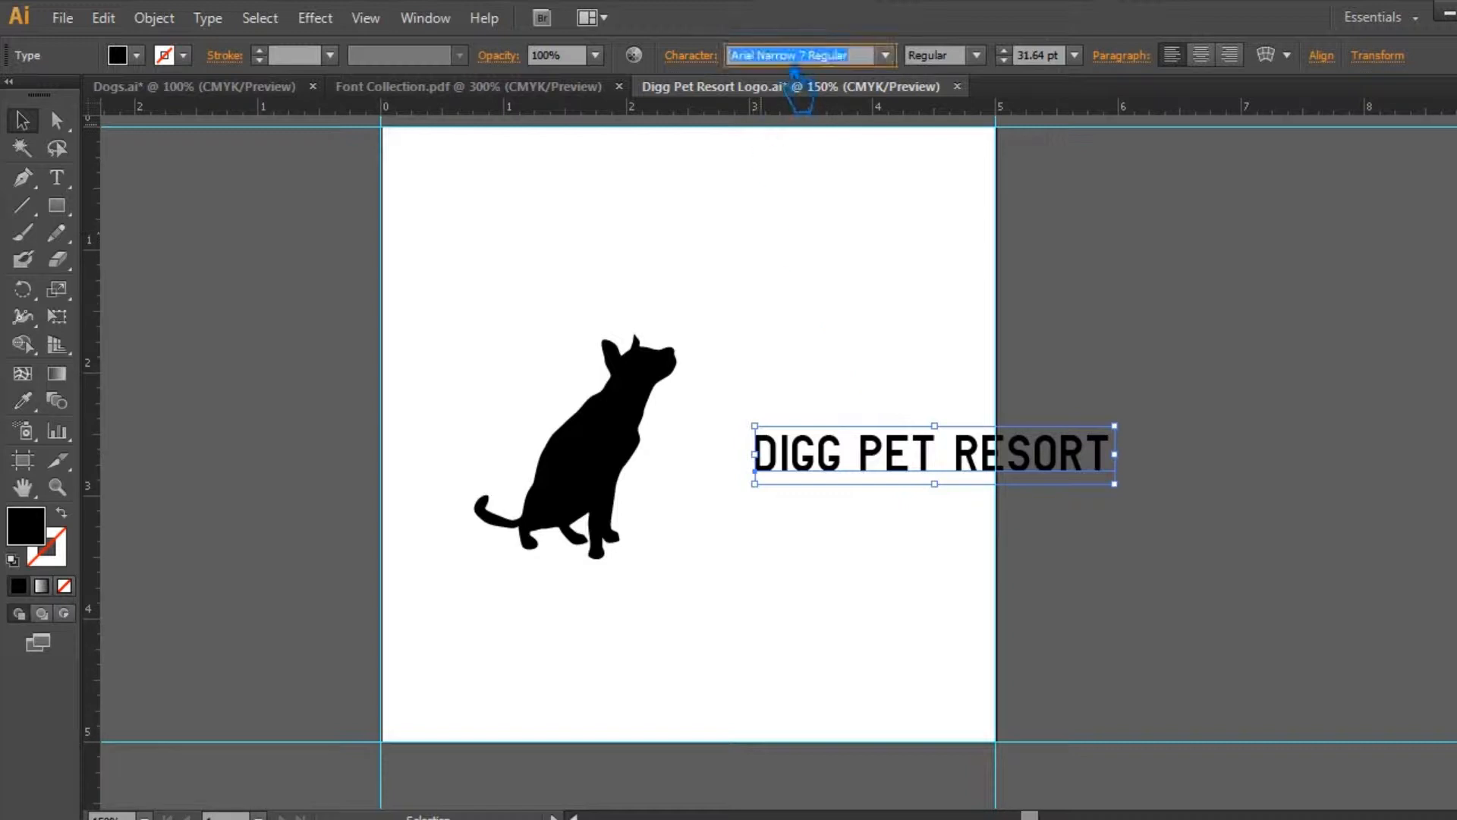
{"action": "key", "text": "Return"}
{"action": "left_click", "coordinate": [818, 194]}
{"action": "left_click_drag", "start_coordinate": [1081, 452], "coordinate": [995, 510]}
{"action": "left_click", "coordinate": [925, 602]}
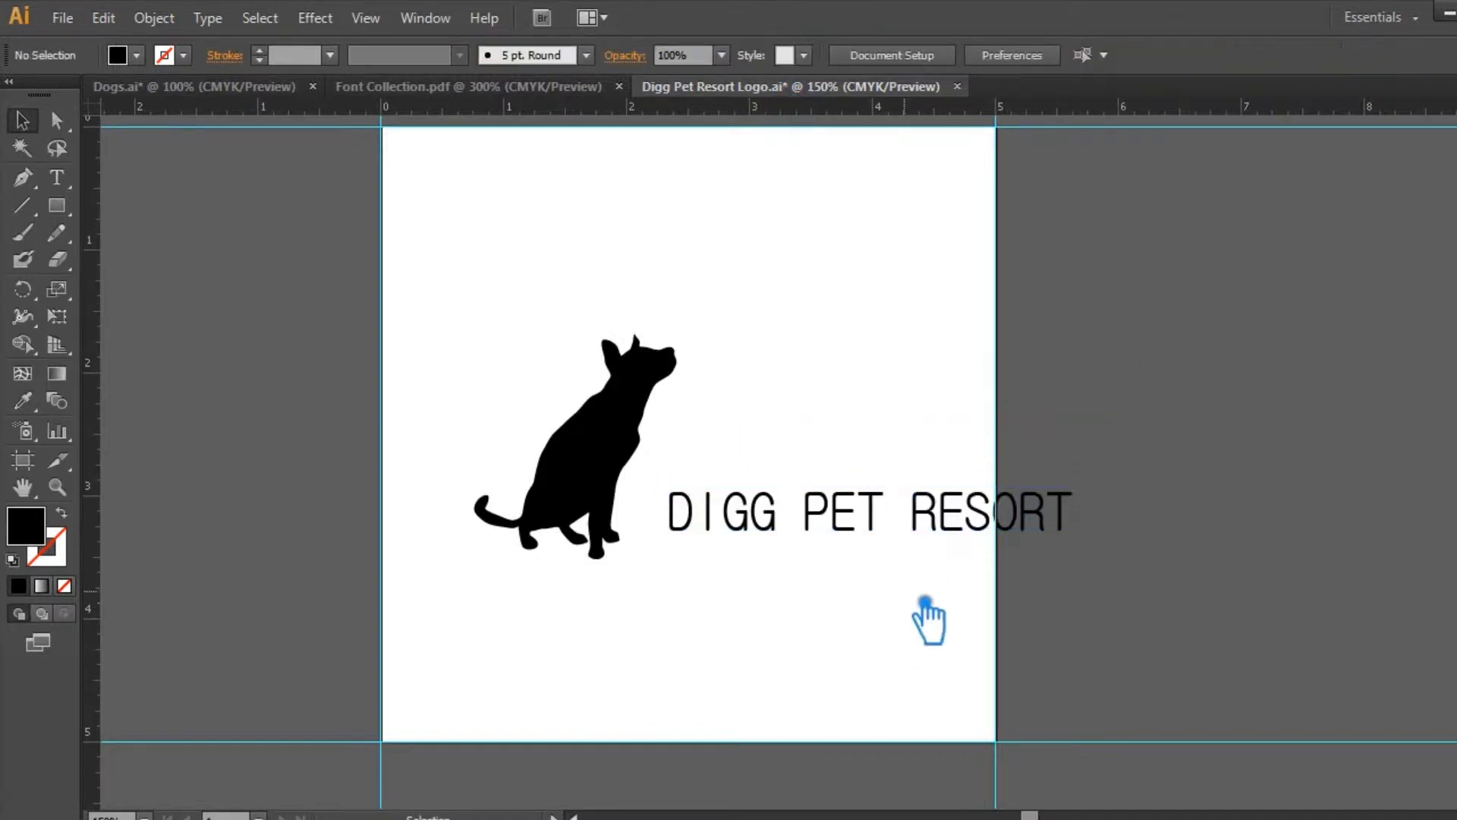
{"action": "key", "text": "ctrl+z"}
{"action": "key", "text": "ctrl+z"}
Step: Move the DIGG PET RESORT text up so it starts right beside the dog's nose
{"action": "left_click", "coordinate": [834, 467]}
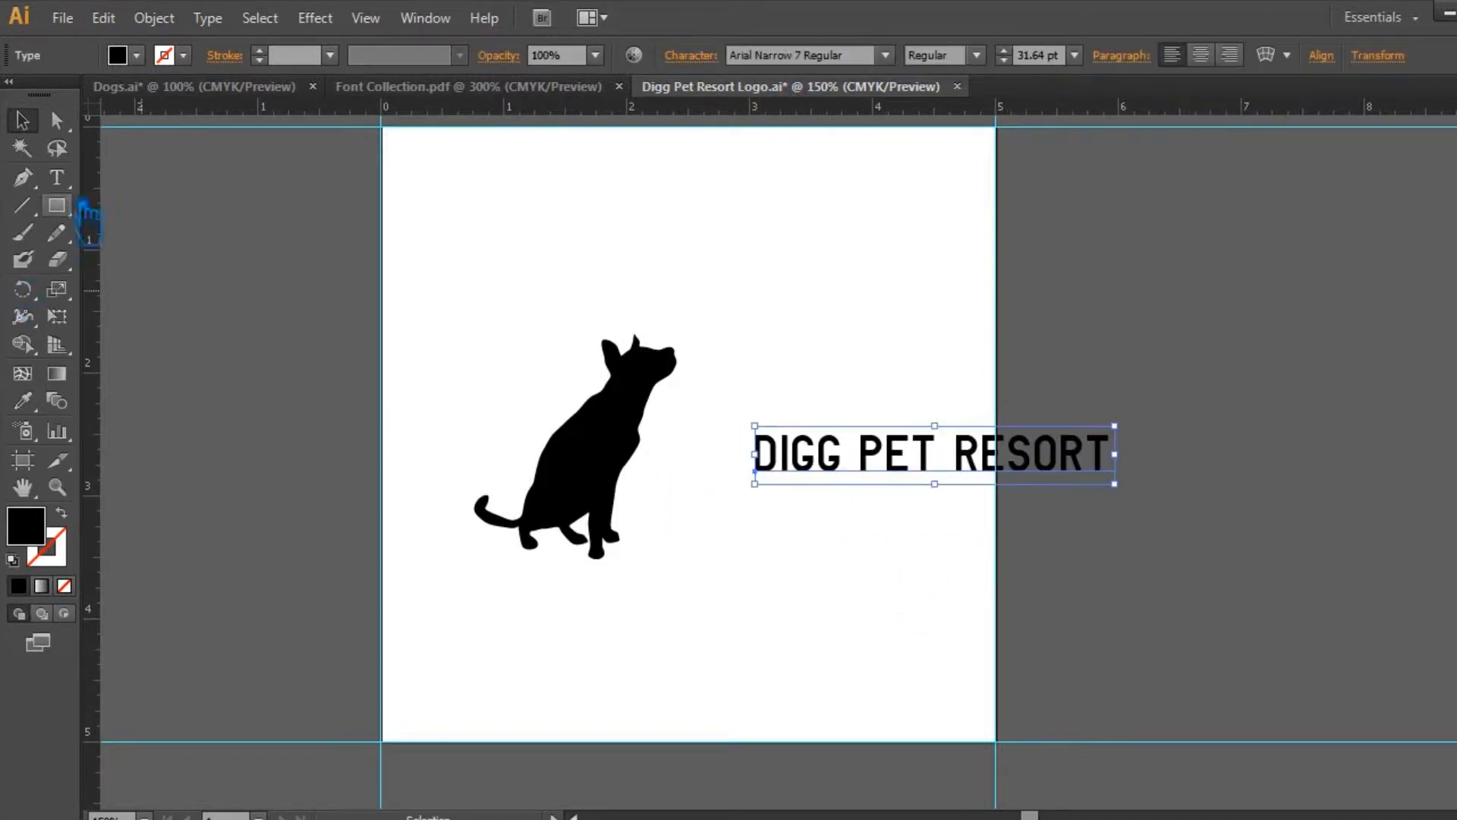
{"action": "key", "text": "t"}
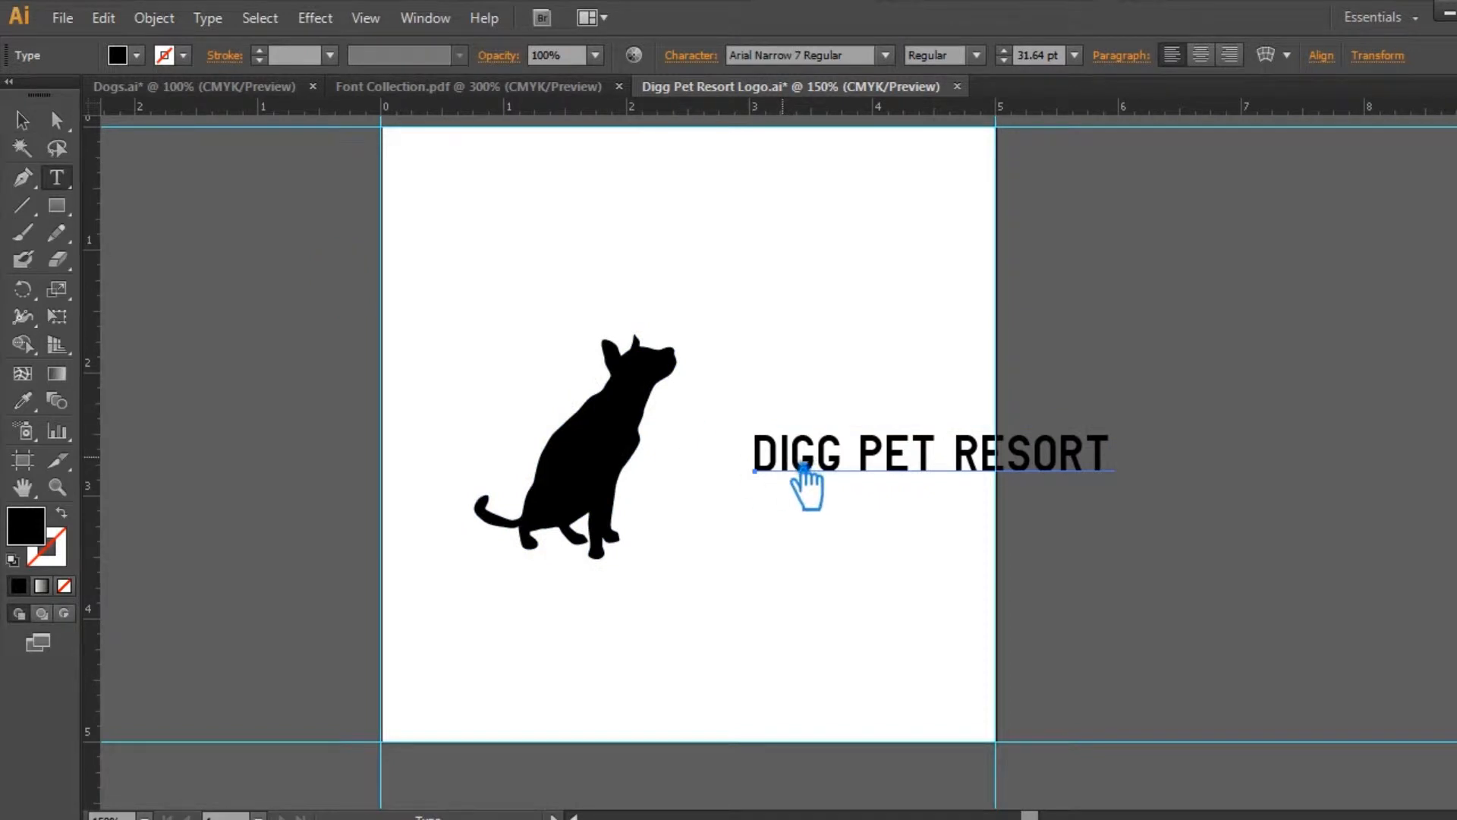
{"action": "left_click_drag", "start_coordinate": [780, 466], "coordinate": [763, 468]}
{"action": "key", "text": "ctrl+c"}
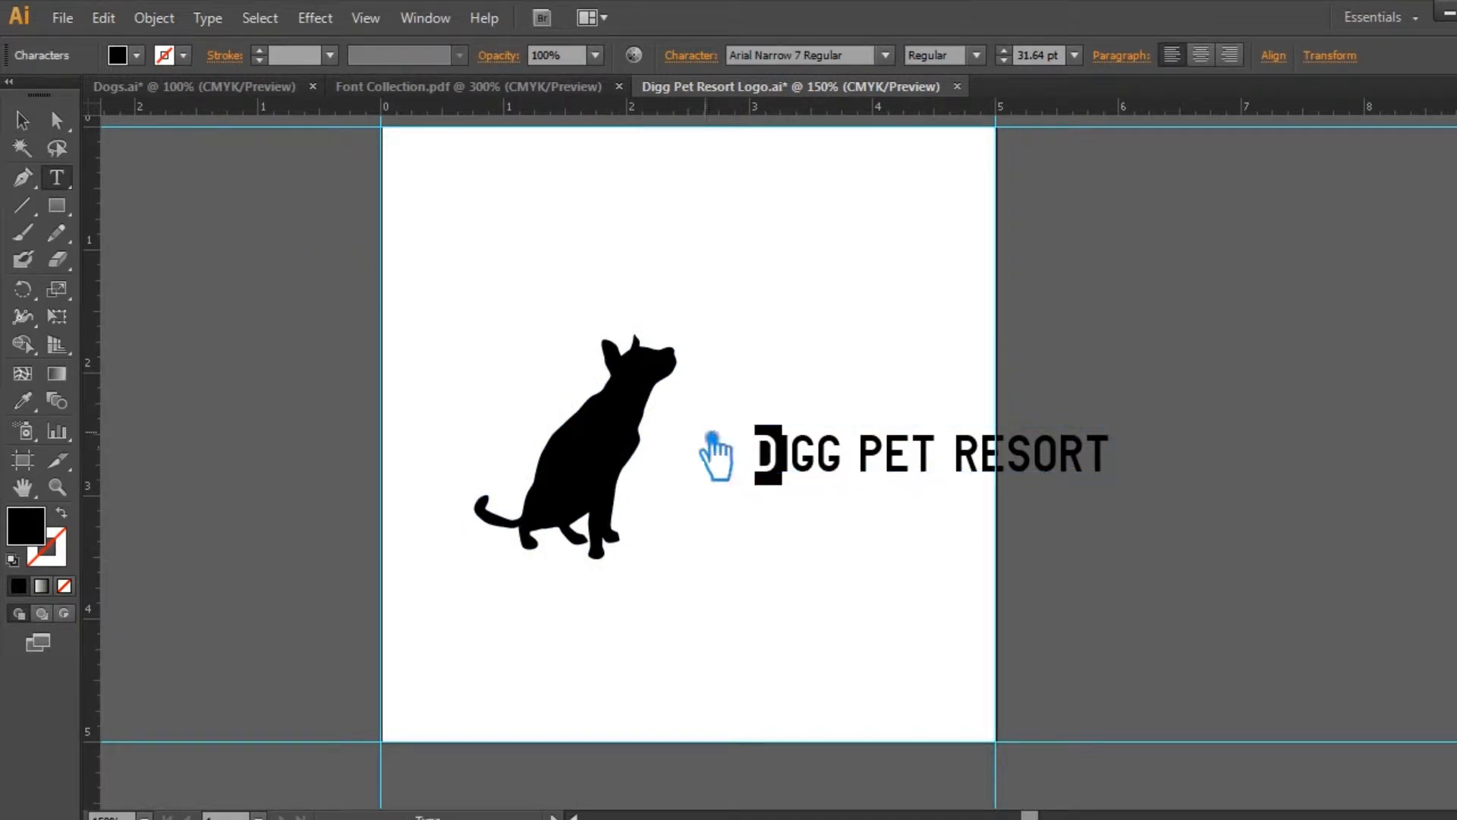
{"action": "left_click", "coordinate": [23, 122]}
{"action": "left_click_drag", "start_coordinate": [878, 478], "coordinate": [820, 351]}
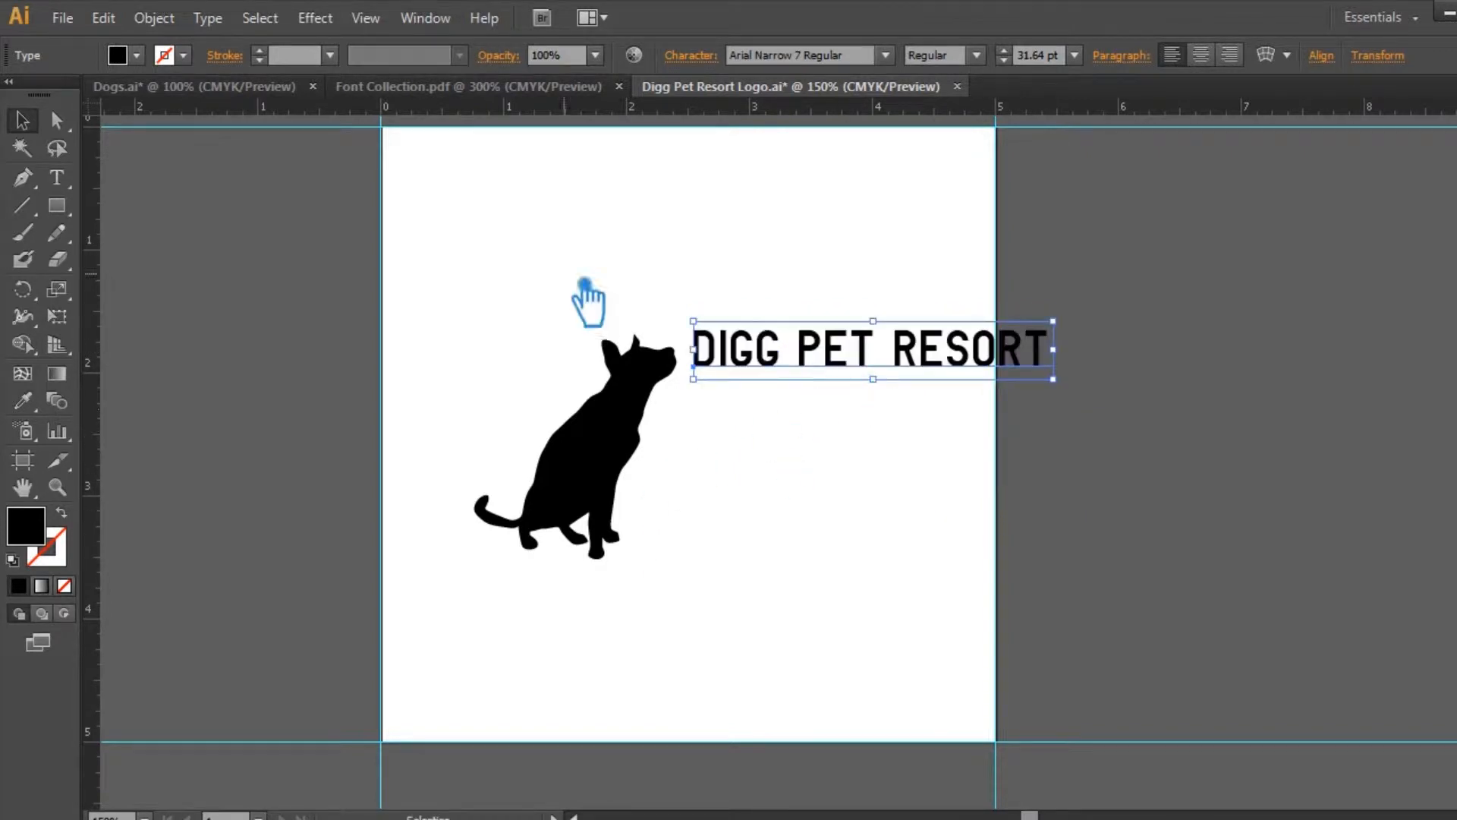
Step: Break the company name into two lines, with DIGG above PET RESORT
{"action": "left_click", "coordinate": [57, 177]}
{"action": "left_click", "coordinate": [795, 353]}
{"action": "key", "text": "BackSpace"}
{"action": "key", "text": "Return"}
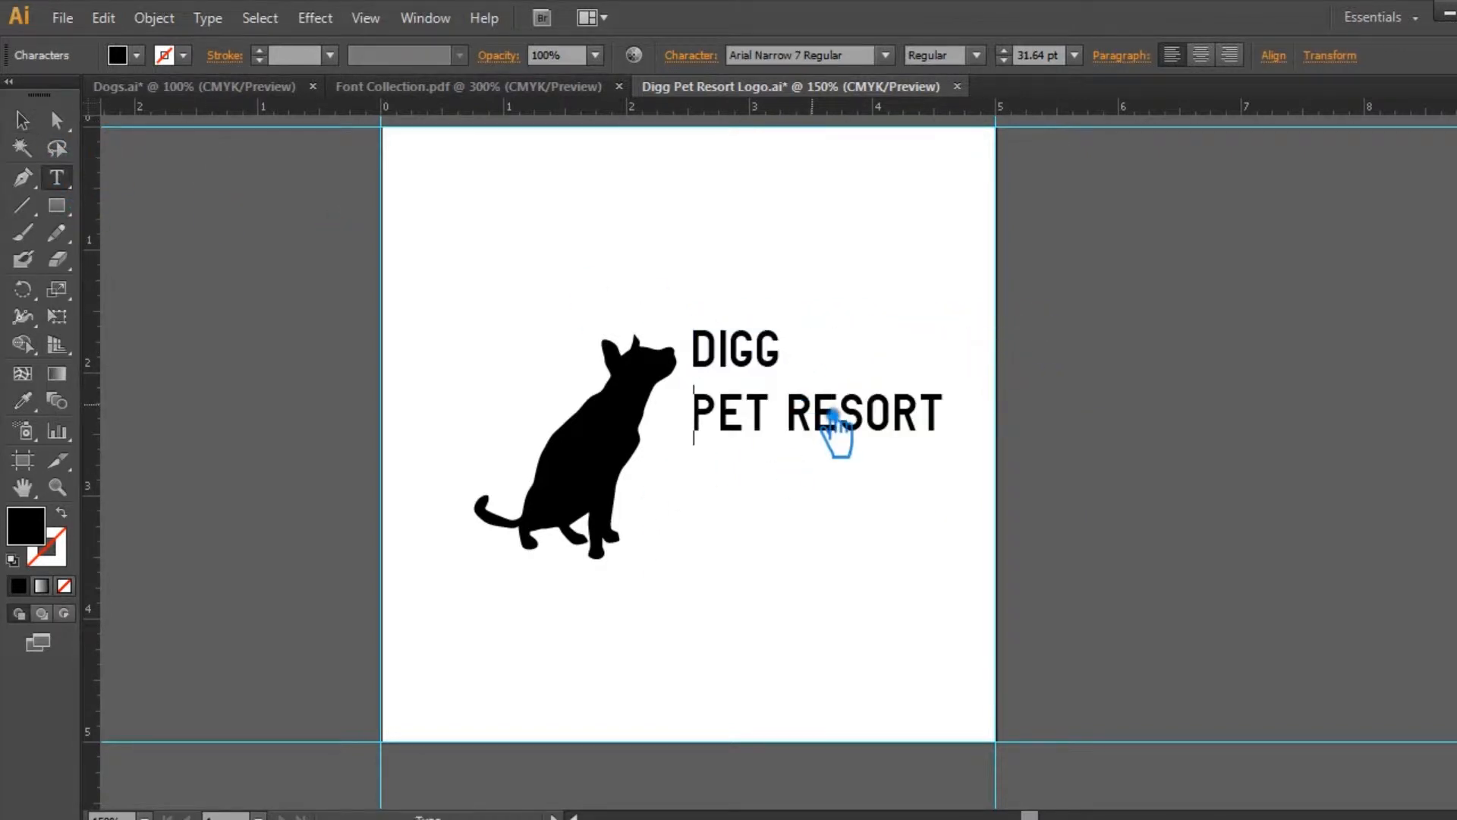
Step: Change the font of the PET RESORT line to Abraham Stamp Stamp
{"action": "left_click_drag", "start_coordinate": [952, 433], "coordinate": [672, 349]}
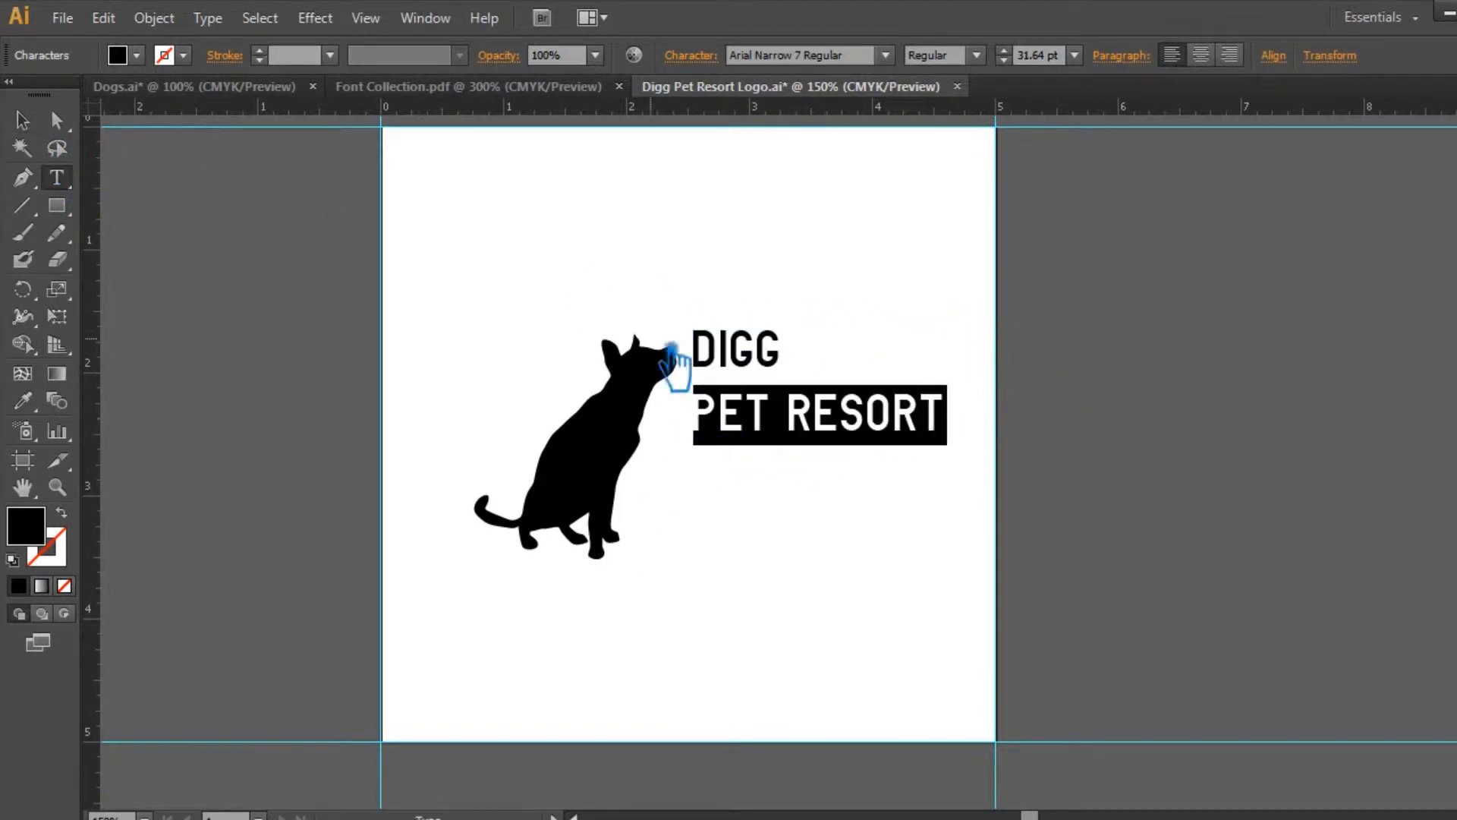
{"action": "left_click", "coordinate": [886, 55]}
{"action": "left_click_drag", "start_coordinate": [988, 655], "coordinate": [944, 72]}
{"action": "left_click", "coordinate": [798, 80]}
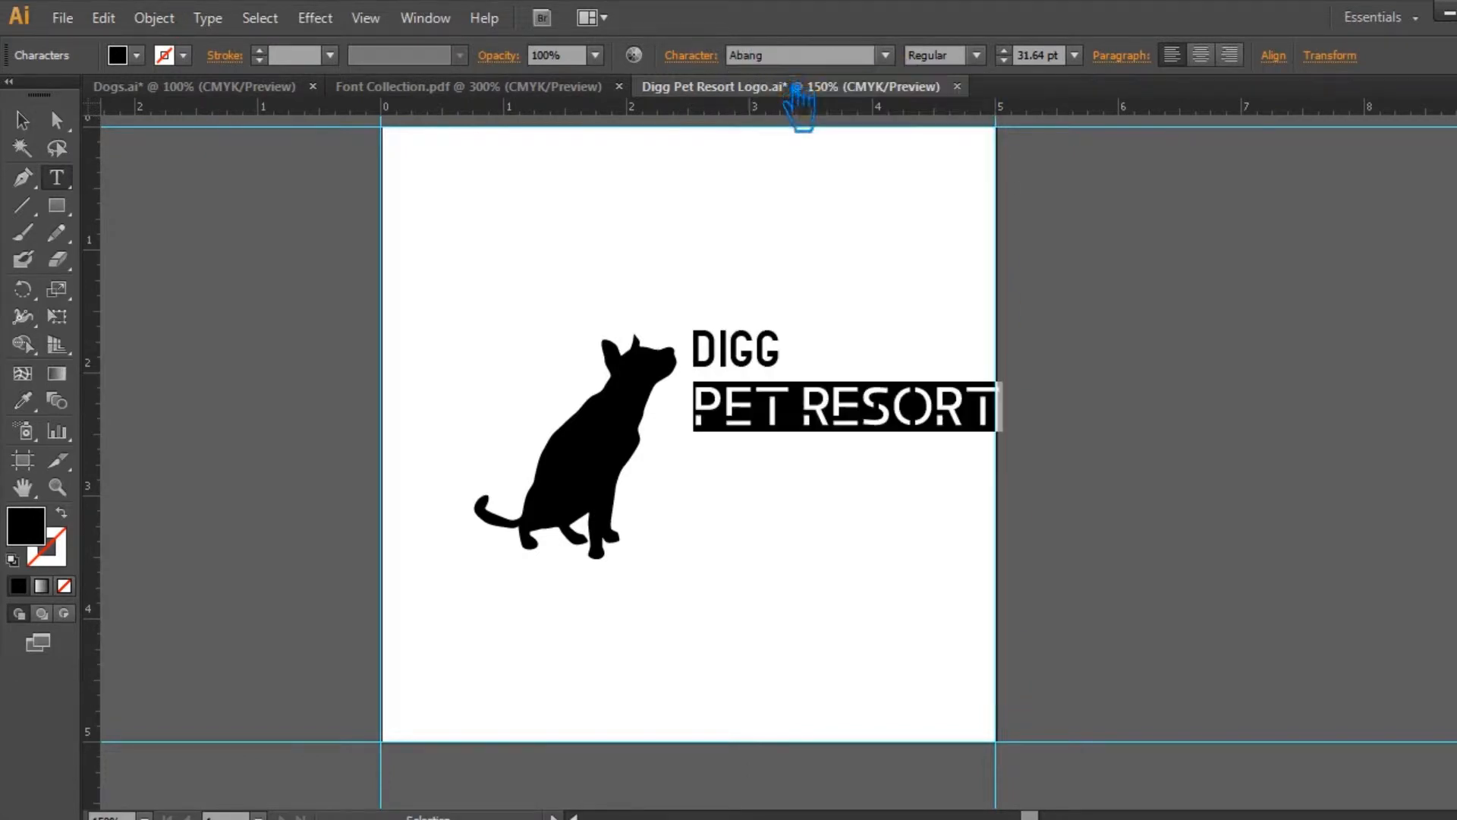
{"action": "key", "text": "Down"}
{"action": "key", "text": "Down"}
{"action": "key", "text": "Down"}
{"action": "left_click", "coordinate": [779, 379]}
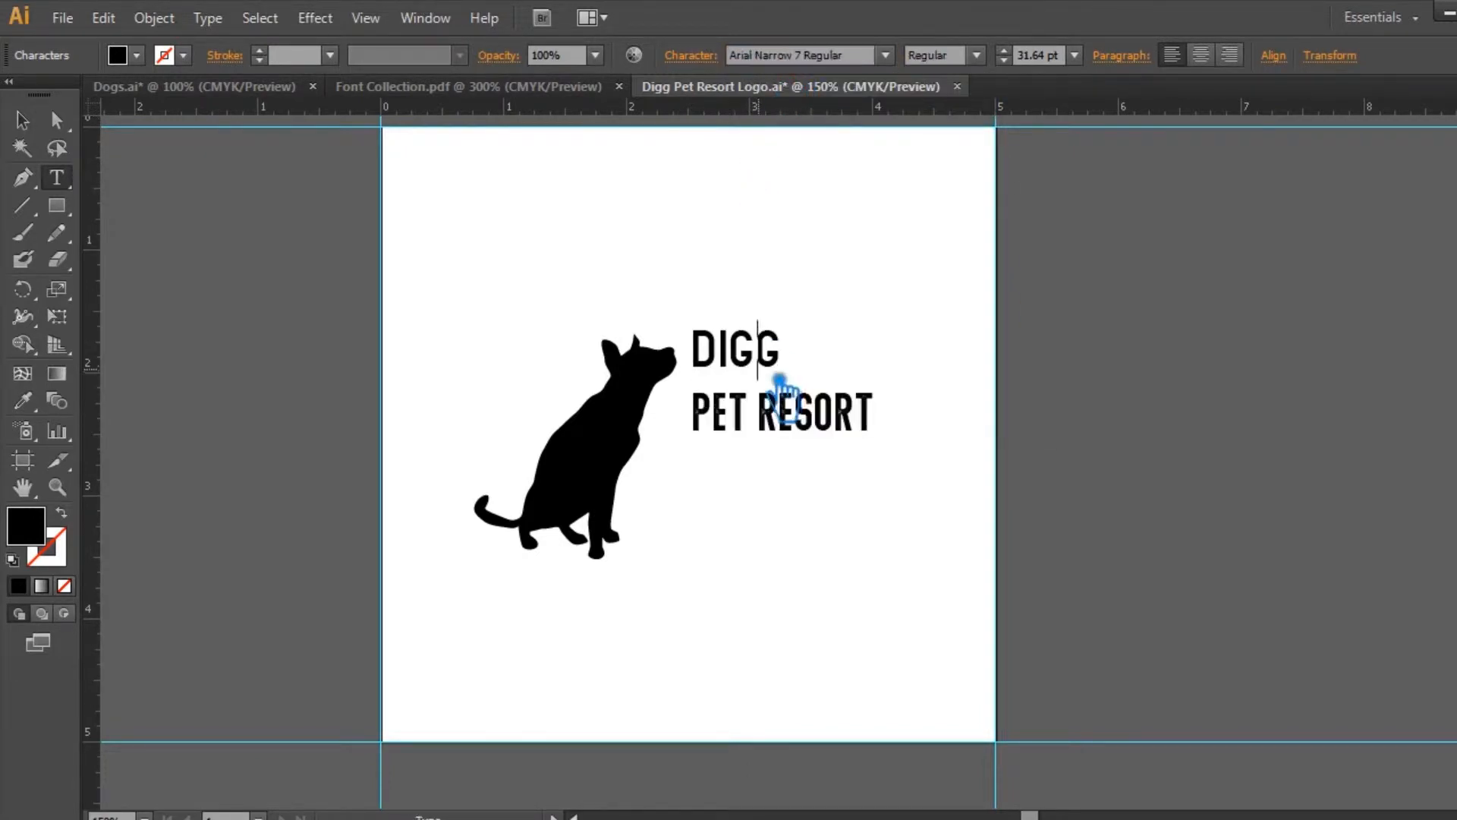
Step: Change the font of the DIGG line to Abraham Stamp Stamp
{"action": "left_click", "coordinate": [828, 428]}
{"action": "left_click", "coordinate": [790, 379]}
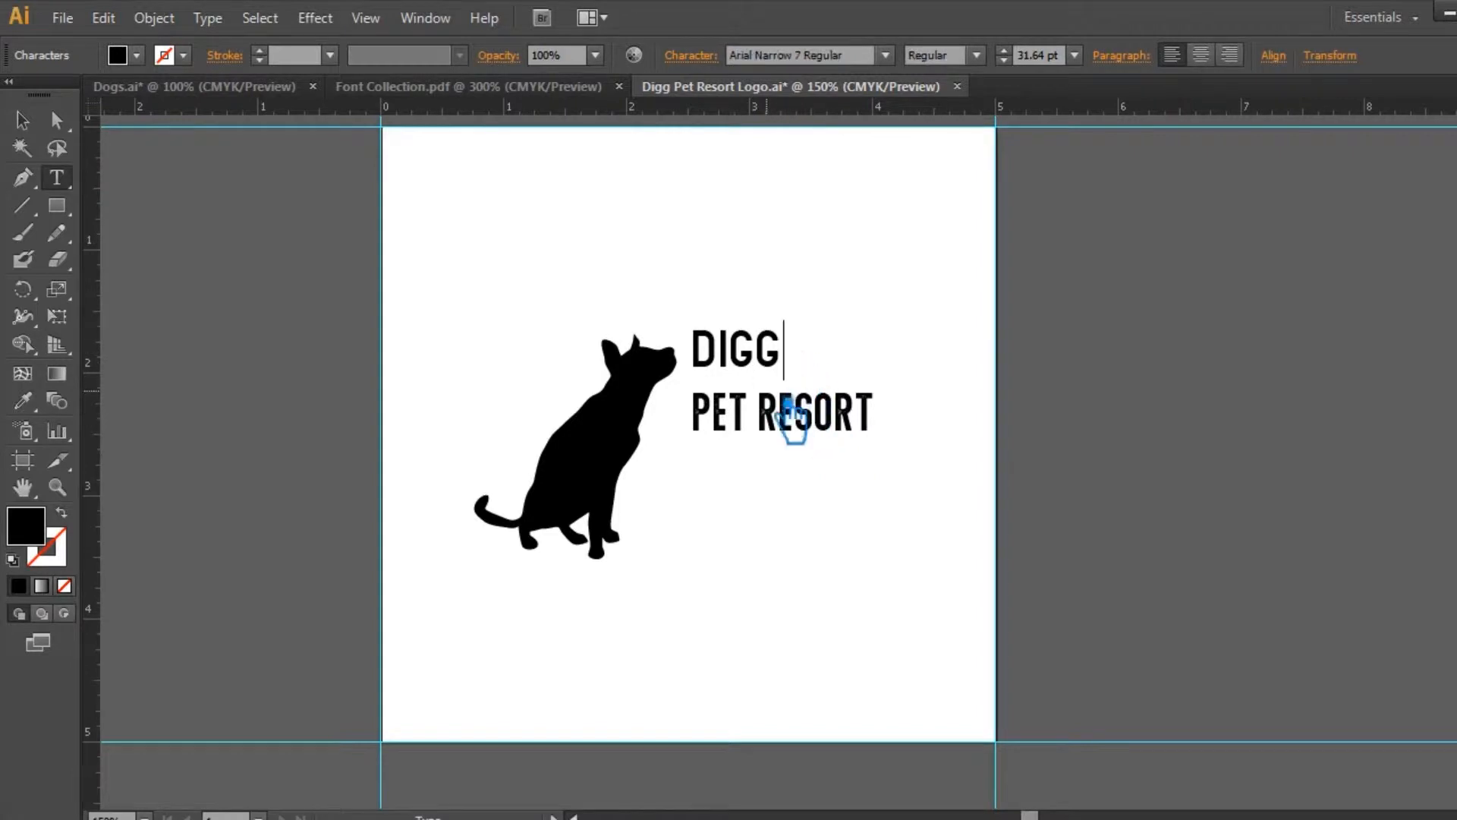
{"action": "left_click_drag", "start_coordinate": [786, 350], "coordinate": [685, 351]}
{"action": "left_click", "coordinate": [787, 56]}
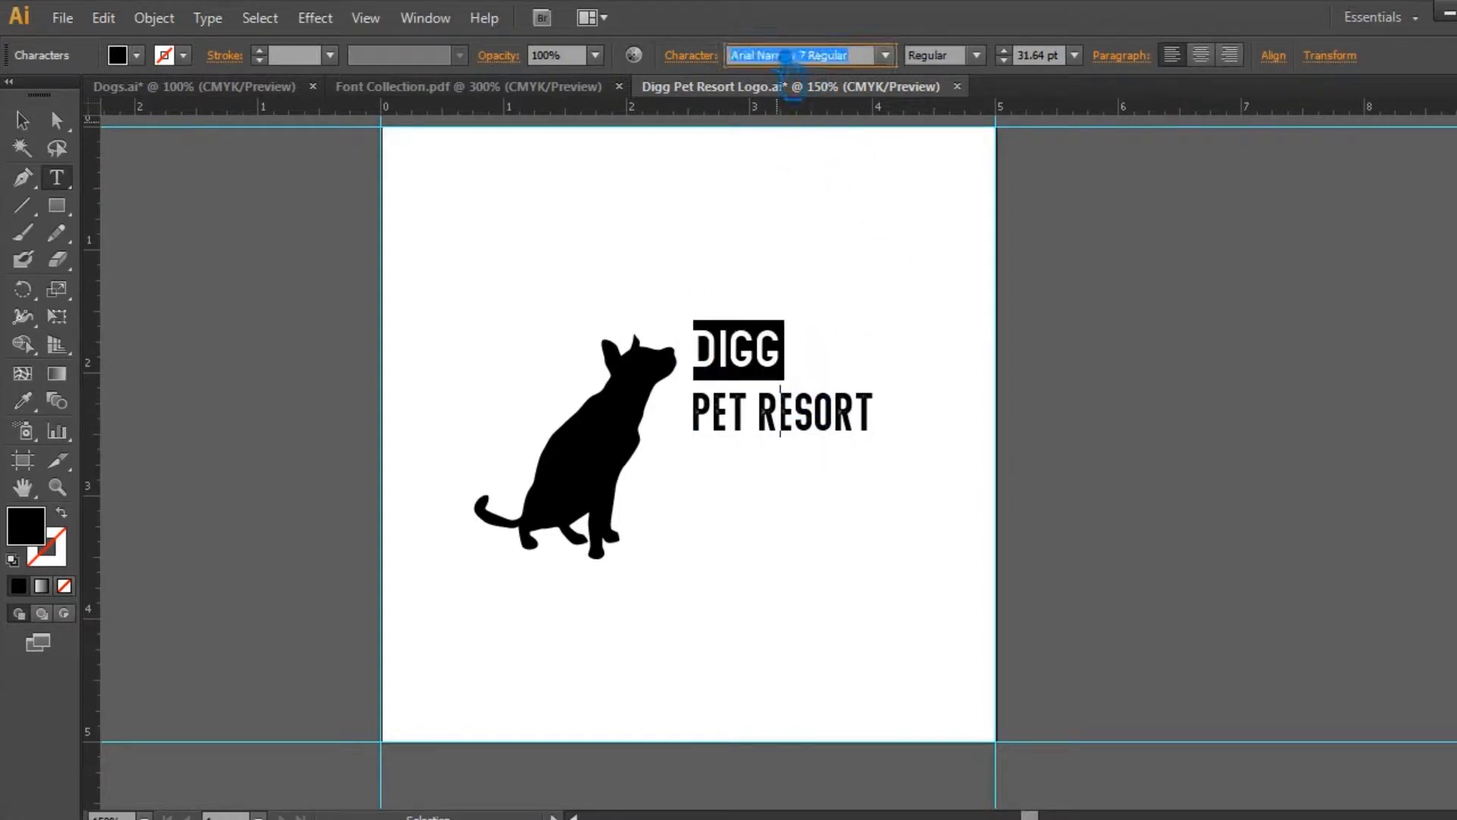
{"action": "type", "text": "Abraham Stamp Stamp"}
{"action": "key", "text": "Return"}
Step: Move the two-line company name down beside the dog's chest and save the document
{"action": "left_click", "coordinate": [24, 123]}
{"action": "left_click", "coordinate": [645, 292]}
{"action": "left_click_drag", "start_coordinate": [831, 430], "coordinate": [813, 480]}
{"action": "key", "text": "ctrl+s"}
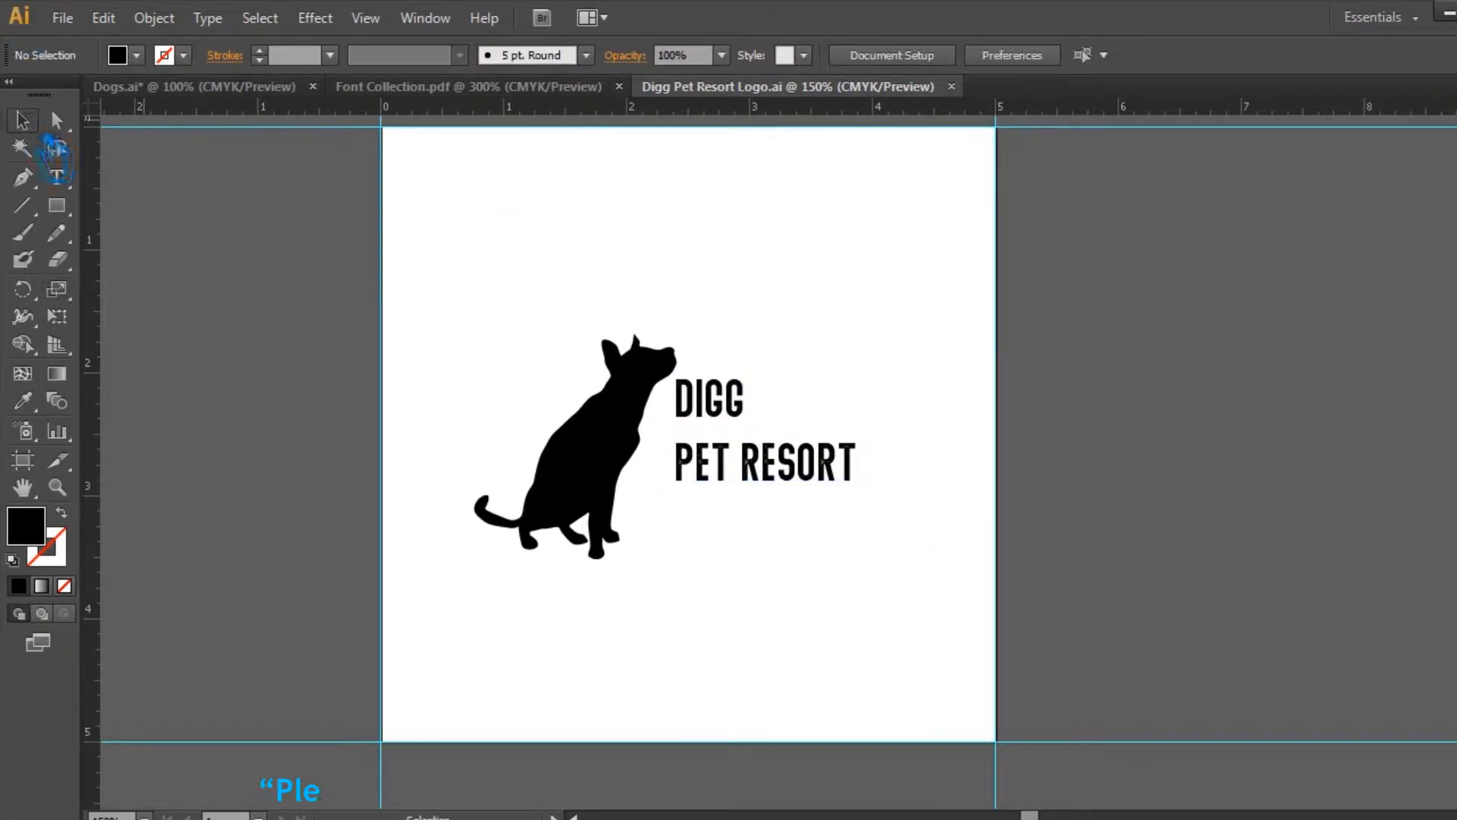
{"action": "left_click_drag", "start_coordinate": [754, 474], "coordinate": [747, 510]}
{"action": "left_click", "coordinate": [778, 581]}
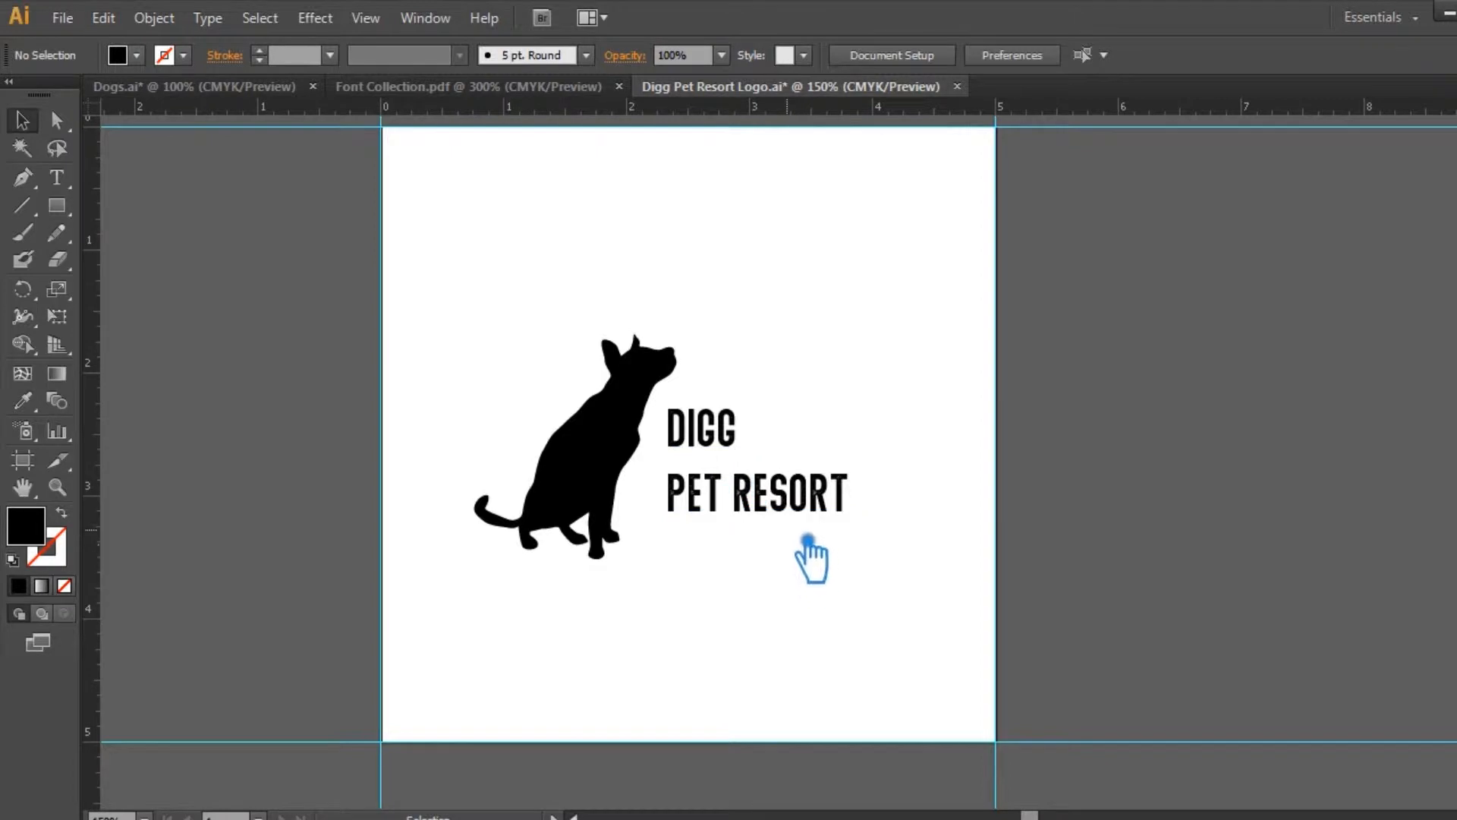
Step: Duplicate the letter D from DIGG as separate text and enlarge it over the dog's body
{"action": "left_click", "coordinate": [57, 177]}
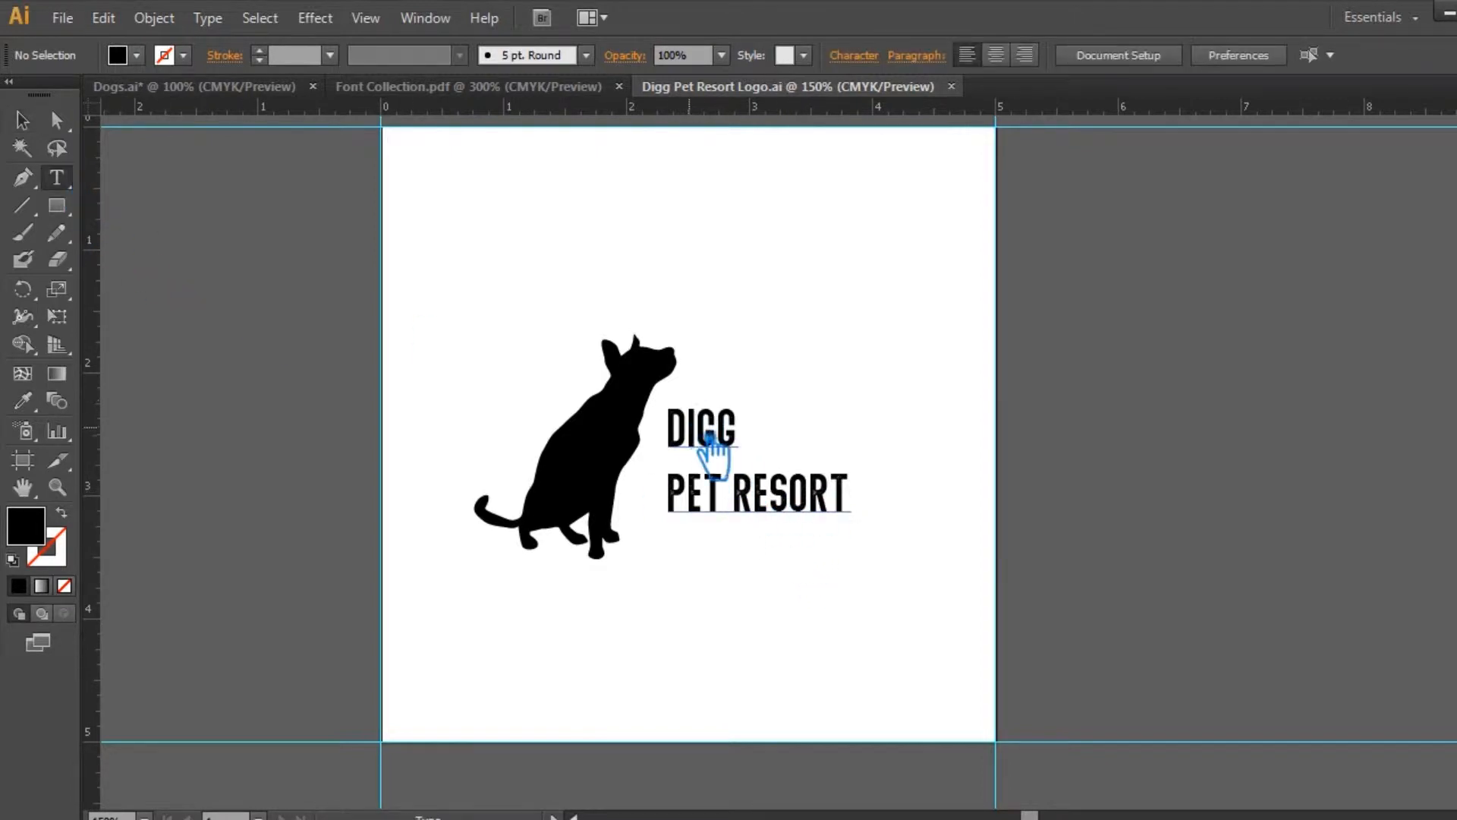
{"action": "left_click", "coordinate": [675, 424]}
{"action": "key", "text": "Escape"}
{"action": "left_click", "coordinate": [680, 284]}
{"action": "key", "text": "ctrl+v"}
{"action": "left_click_drag", "start_coordinate": [795, 437], "coordinate": [598, 472]}
{"action": "left_click_drag", "start_coordinate": [622, 540], "coordinate": [606, 522]}
Step: Fill the large D on the dog with a mid grey
{"action": "double_click", "coordinate": [16, 522]}
{"action": "left_click_drag", "start_coordinate": [507, 351], "coordinate": [491, 410]}
{"action": "key", "text": "Return"}
{"action": "left_click", "coordinate": [694, 601]}
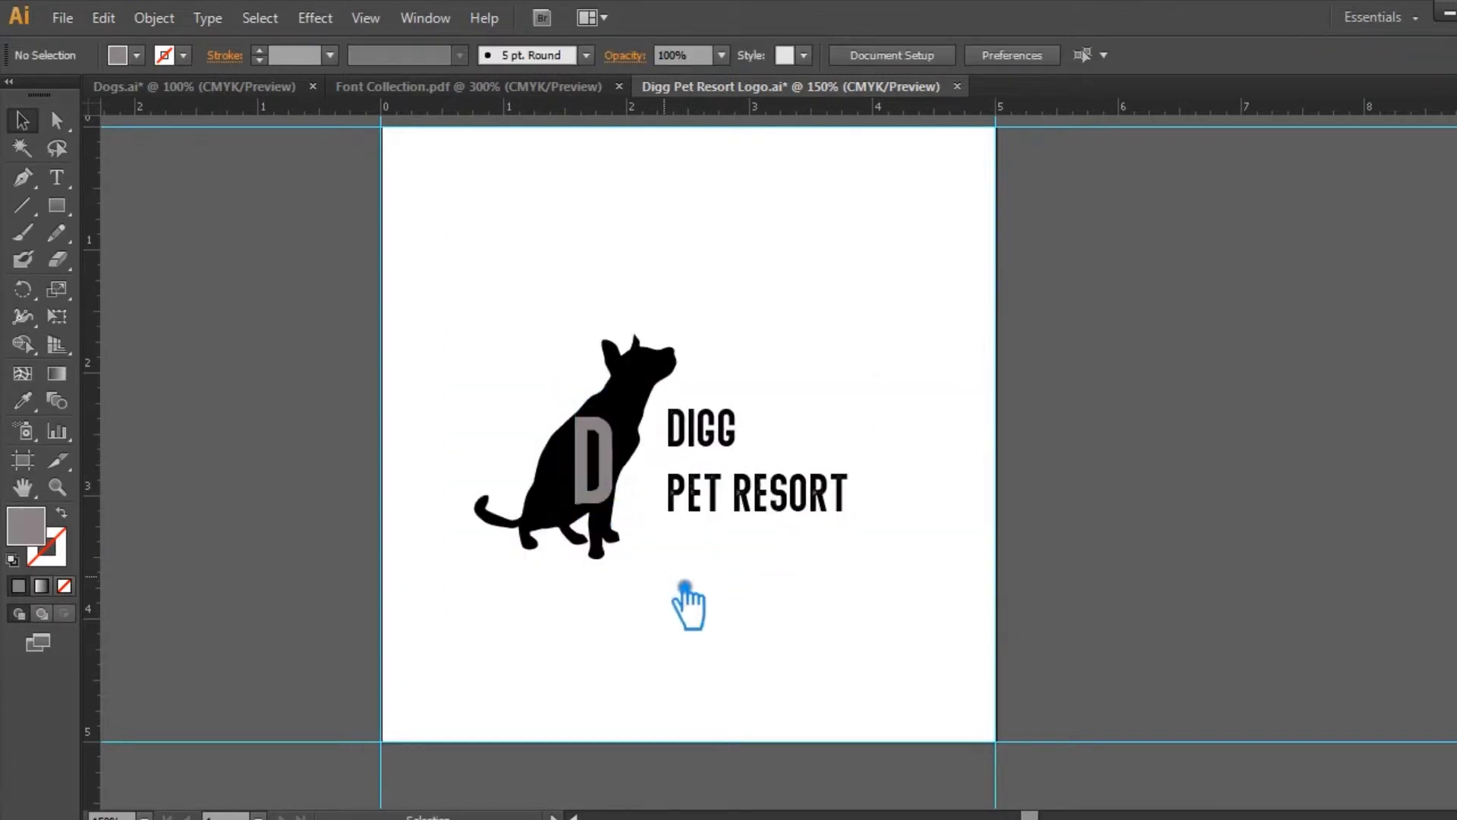
Step: Tilt the large D to follow the slope of the dog's back and fit it inside the torso
{"action": "left_click", "coordinate": [596, 463]}
{"action": "left_click_drag", "start_coordinate": [645, 429], "coordinate": [639, 459]}
{"action": "left_click_drag", "start_coordinate": [599, 527], "coordinate": [612, 563]}
{"action": "left_click_drag", "start_coordinate": [601, 482], "coordinate": [636, 477]}
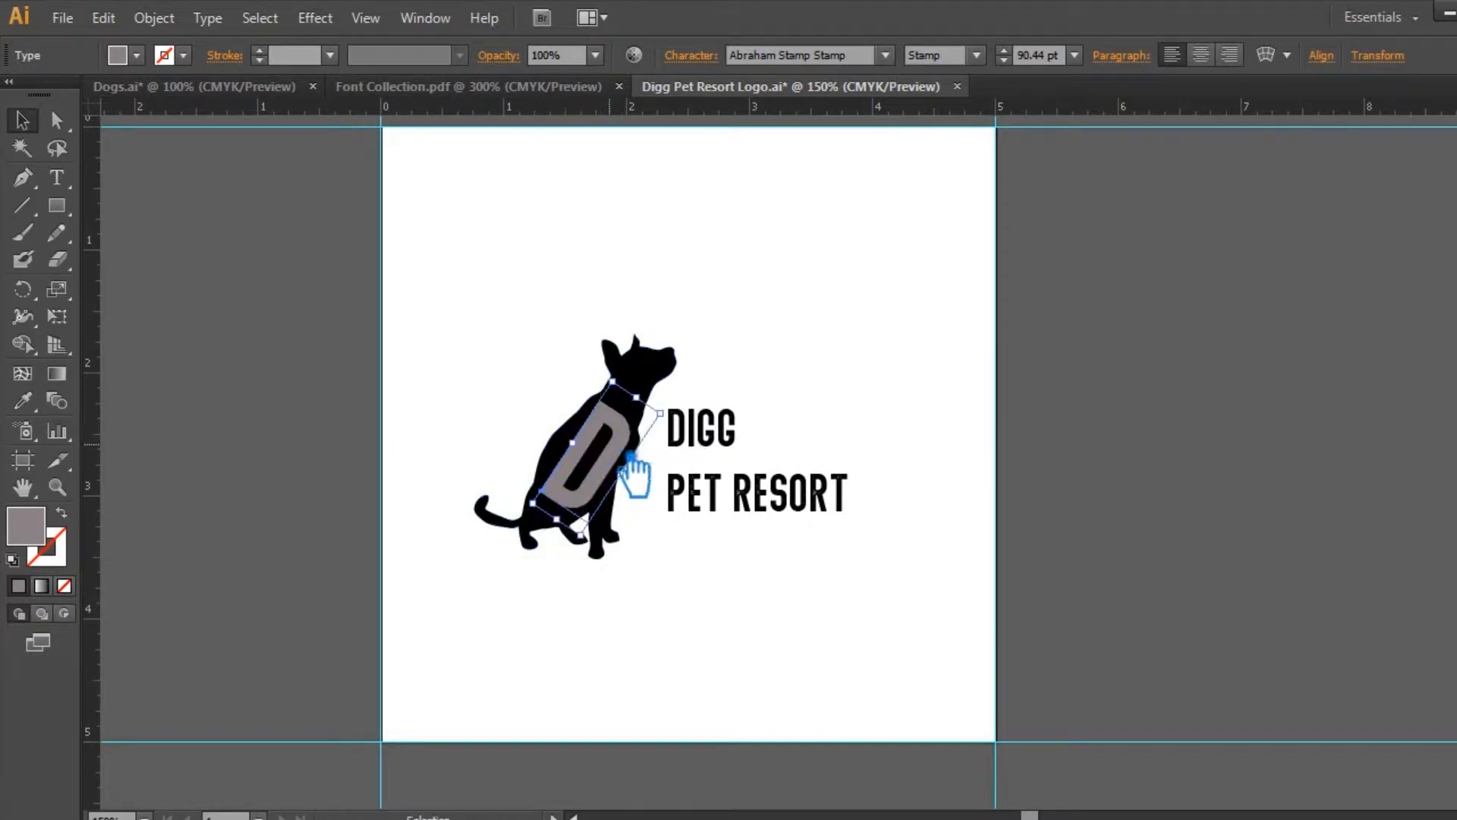
Step: Delete the letter D from the DIGG line, leaving IGG
{"action": "left_click", "coordinate": [57, 179]}
{"action": "mouse_move", "coordinate": [671, 421]}
{"action": "left_mouse_down"}
{"action": "mouse_move", "coordinate": [753, 428]}
{"action": "mouse_move", "coordinate": [635, 452]}
{"action": "left_mouse_up"}
{"action": "key", "text": "ctrl+z"}
{"action": "key", "text": "BackSpace"}
{"action": "left_click", "coordinate": [23, 120]}
Step: Copy the letters IGG and remove their line from the text block, leaving only PET RESORT
{"action": "left_click", "coordinate": [57, 177]}
{"action": "key", "text": "ctrl+c"}
{"action": "left_click", "coordinate": [22, 120]}
{"action": "left_click", "coordinate": [944, 285]}
{"action": "key", "text": "t"}
{"action": "key", "text": "BackSpace"}
{"action": "key", "text": "Delete"}
{"action": "key", "text": "Escape"}
Step: Paste IGG as separate text at about 45 pt beside the large D, with PET RESORT directly beneath it
{"action": "left_click_drag", "start_coordinate": [813, 455], "coordinate": [792, 556]}
{"action": "key", "text": "ctrl+v"}
{"action": "left_click_drag", "start_coordinate": [799, 471], "coordinate": [697, 477]}
{"action": "left_click", "coordinate": [795, 454]}
{"action": "left_click", "coordinate": [782, 446]}
{"action": "left_click_drag", "start_coordinate": [780, 528], "coordinate": [780, 540]}
{"action": "left_click", "coordinate": [797, 471]}
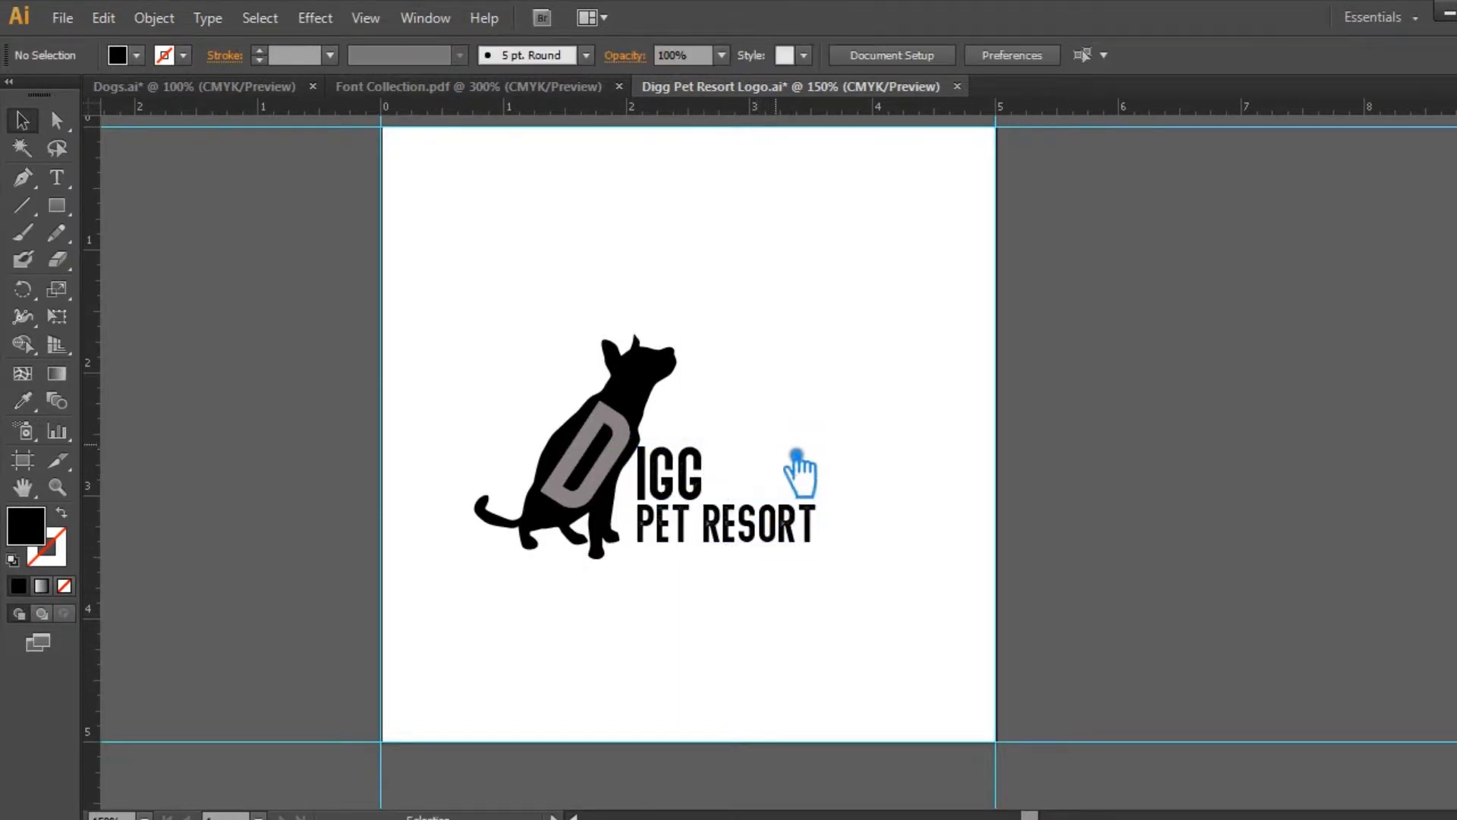
Step: Set the tracking of the IGG text to 200
{"action": "left_click", "coordinate": [705, 484]}
{"action": "left_click", "coordinate": [691, 55]}
{"action": "left_click", "coordinate": [651, 192]}
{"action": "left_click", "coordinate": [701, 189]}
{"action": "left_click", "coordinate": [730, 541]}
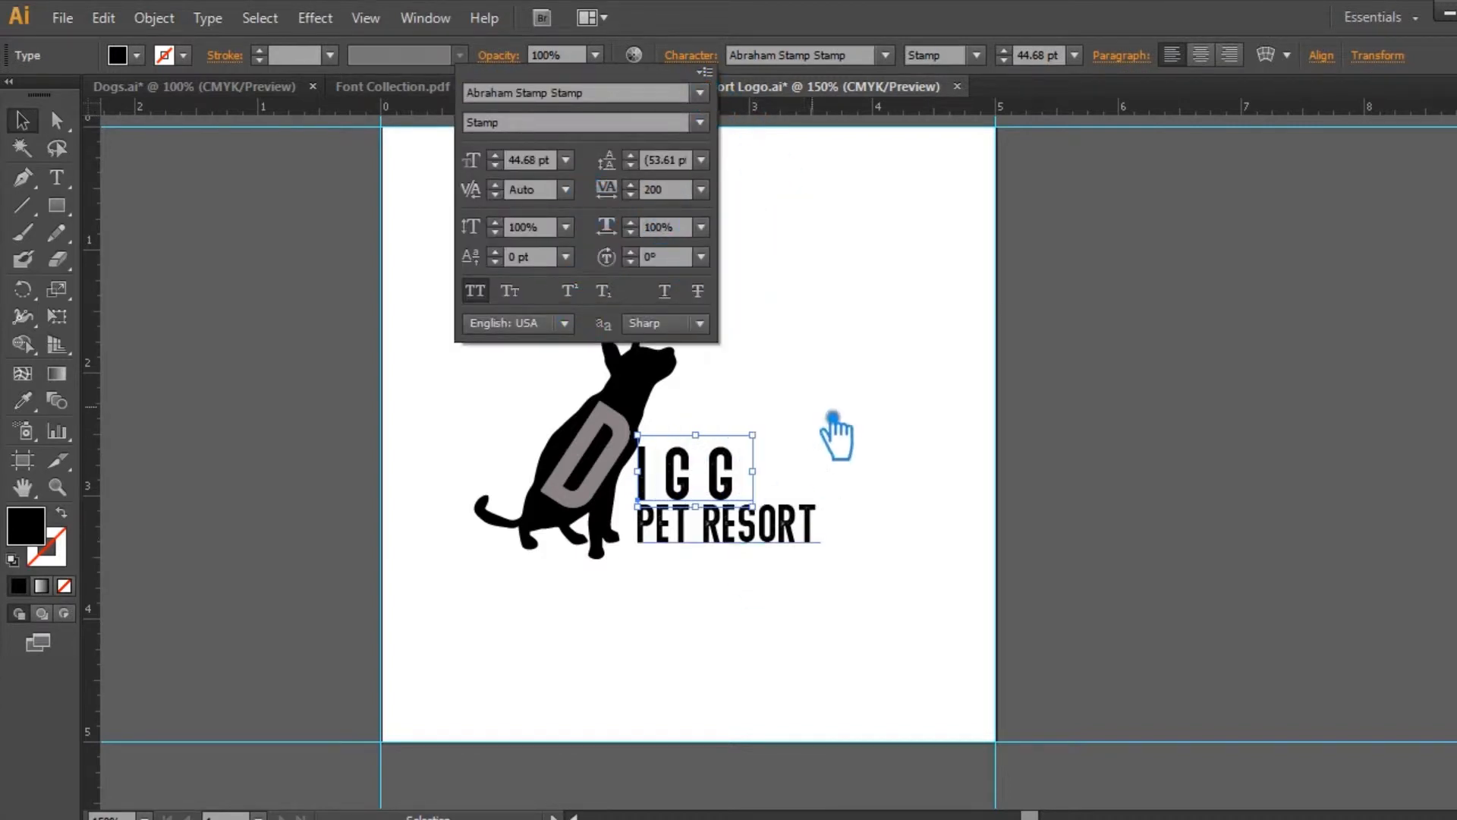
{"action": "left_click", "coordinate": [833, 425]}
Step: Reduce the tracking of the IGG text to 100
{"action": "left_click", "coordinate": [741, 478]}
{"action": "left_click", "coordinate": [691, 55]}
{"action": "left_click", "coordinate": [702, 189]}
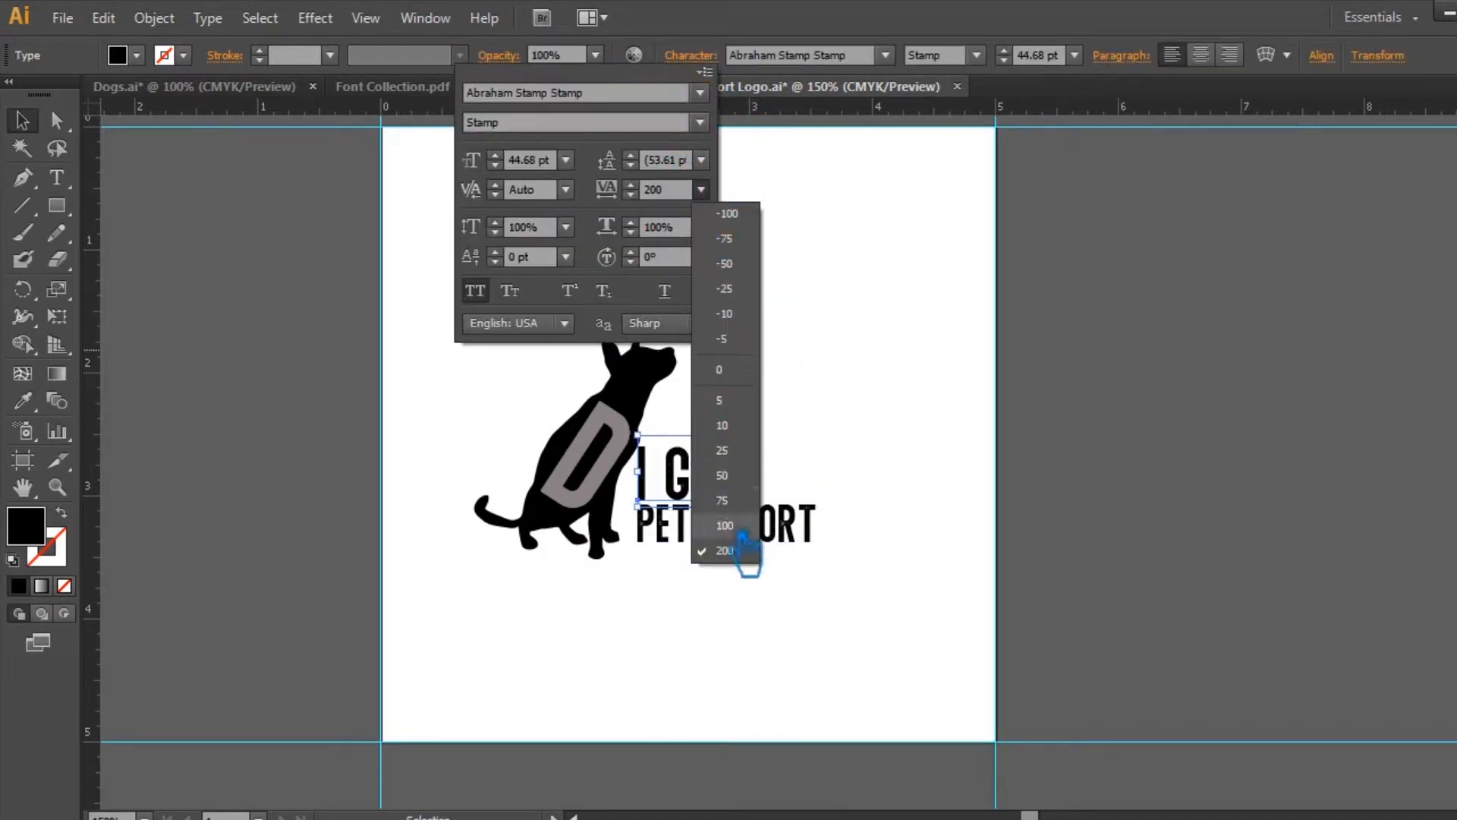
{"action": "left_click", "coordinate": [741, 532]}
{"action": "left_click", "coordinate": [793, 359]}
Step: Select all the letters of IGG and set their tracking to 50
{"action": "left_click", "coordinate": [58, 178]}
{"action": "left_click_drag", "start_coordinate": [739, 487], "coordinate": [636, 478]}
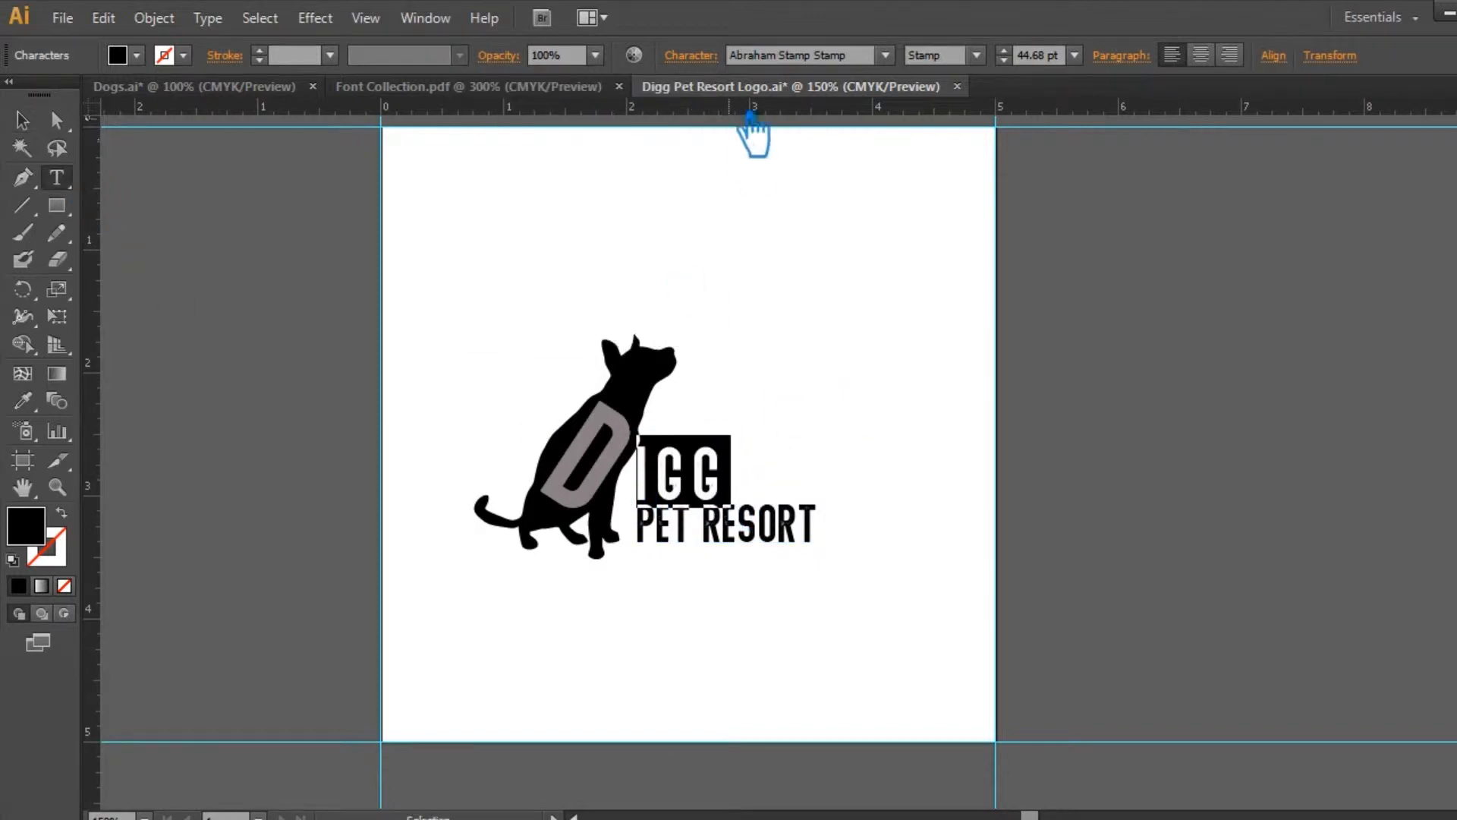
{"action": "left_click", "coordinate": [691, 55]}
{"action": "left_click", "coordinate": [701, 189]}
{"action": "left_click", "coordinate": [742, 473]}
{"action": "left_click", "coordinate": [36, 129]}
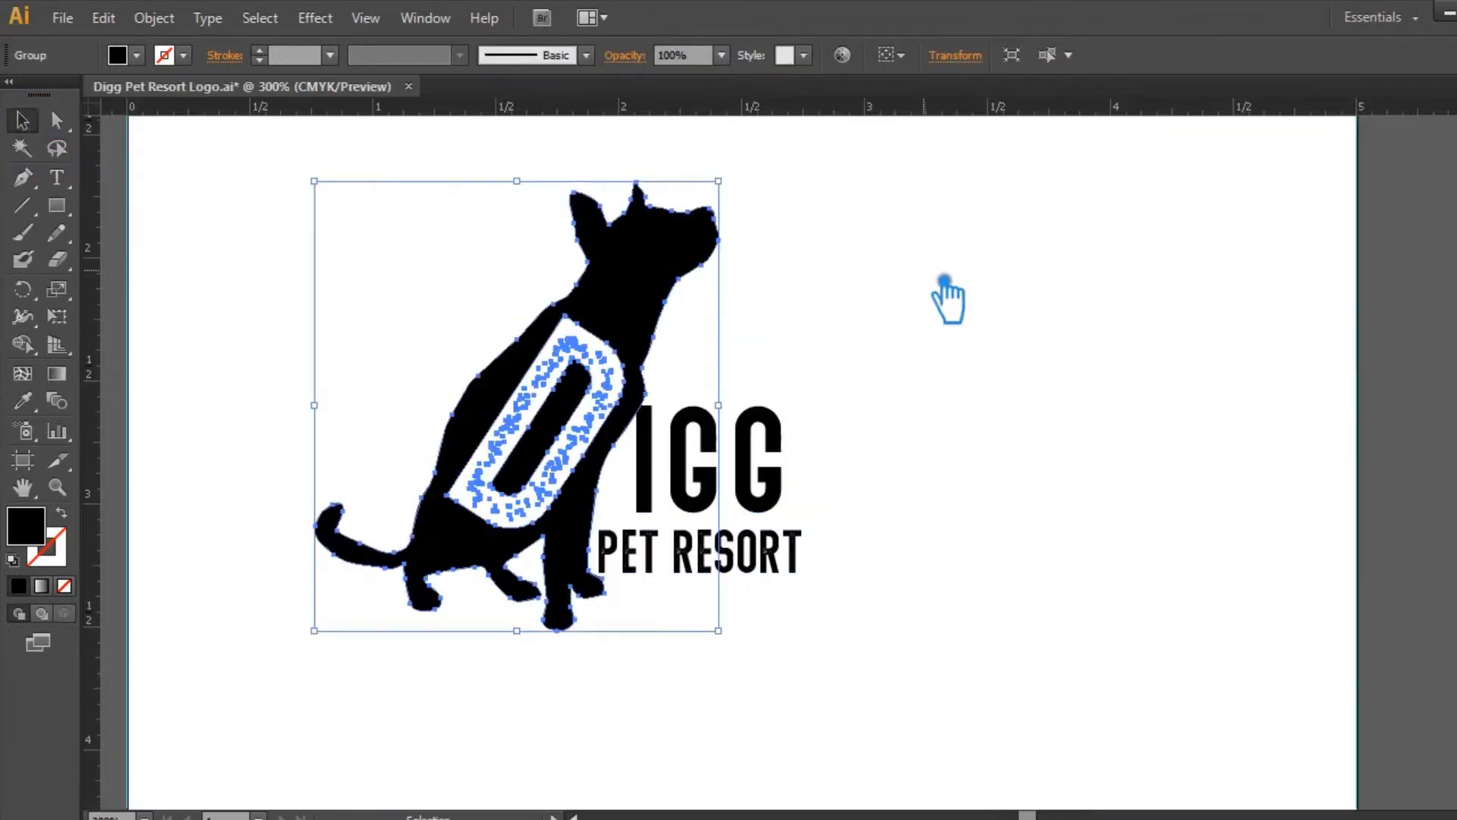
{"action": "left_click", "coordinate": [945, 292]}
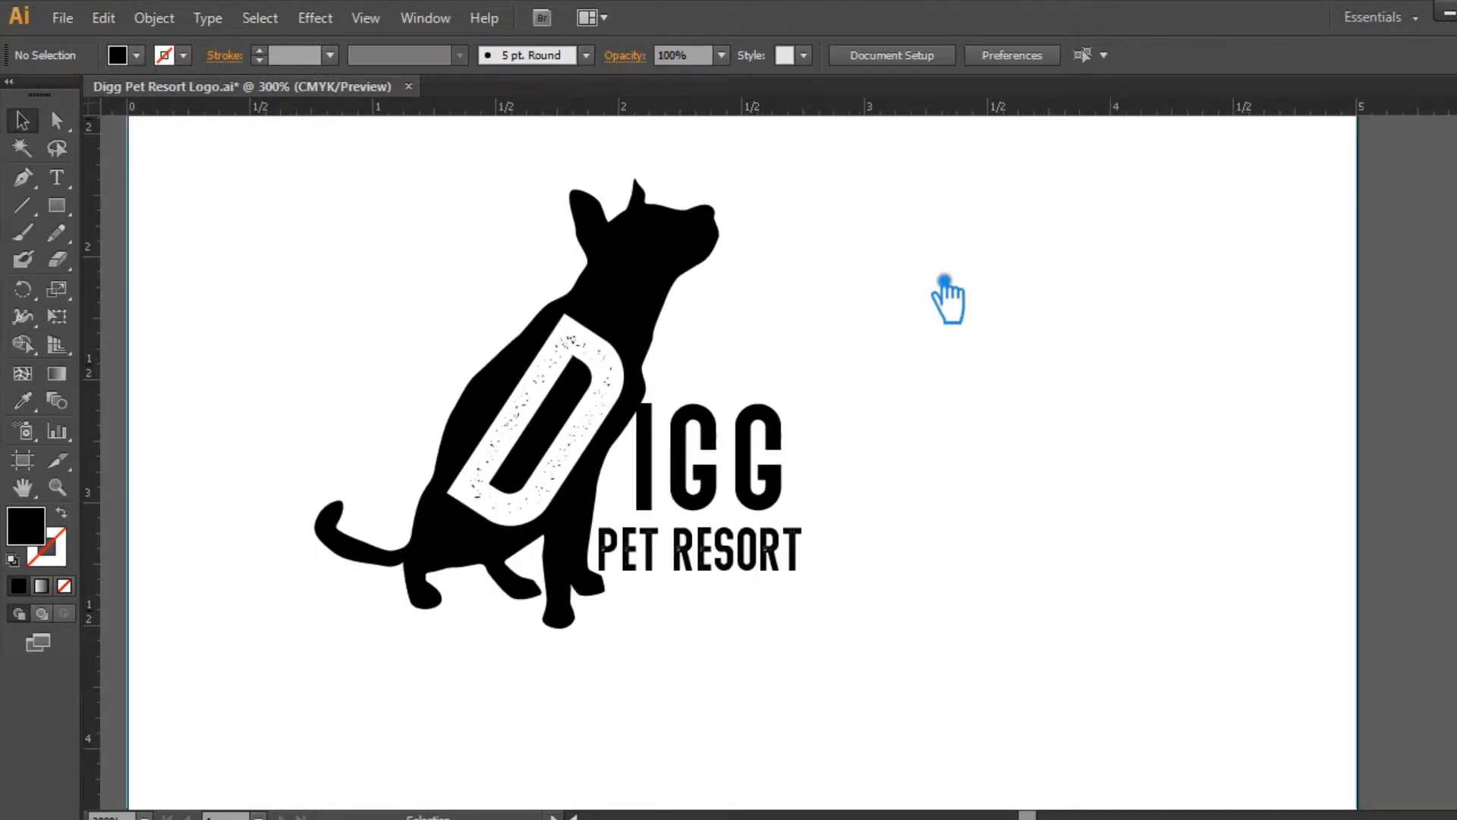
Step: Remove the grunge speckles from the large D on the dog and place the dog back beside the lettering
{"action": "left_click", "coordinate": [676, 287]}
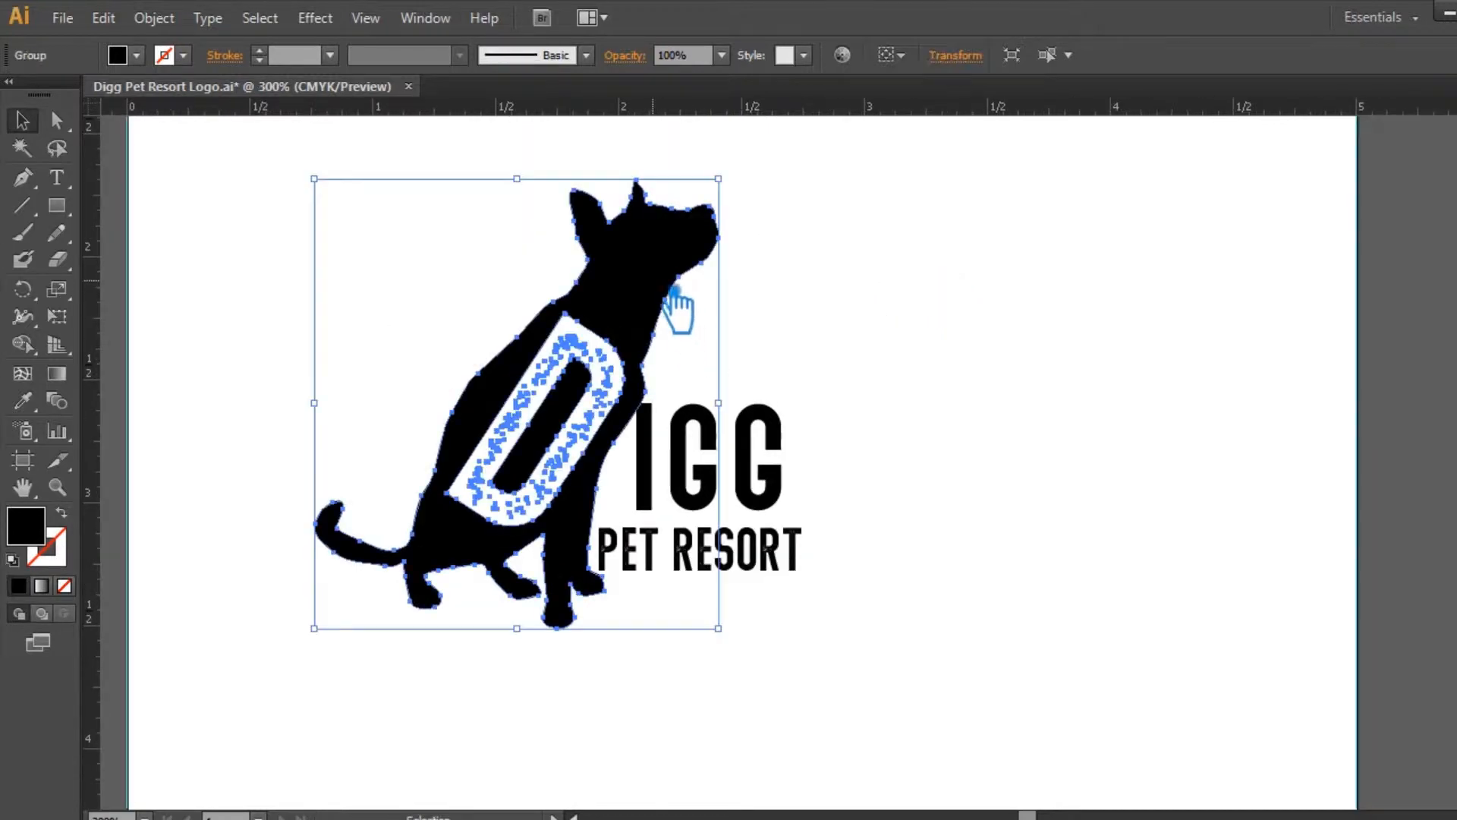
{"action": "key", "text": "a"}
{"action": "key", "text": "v"}
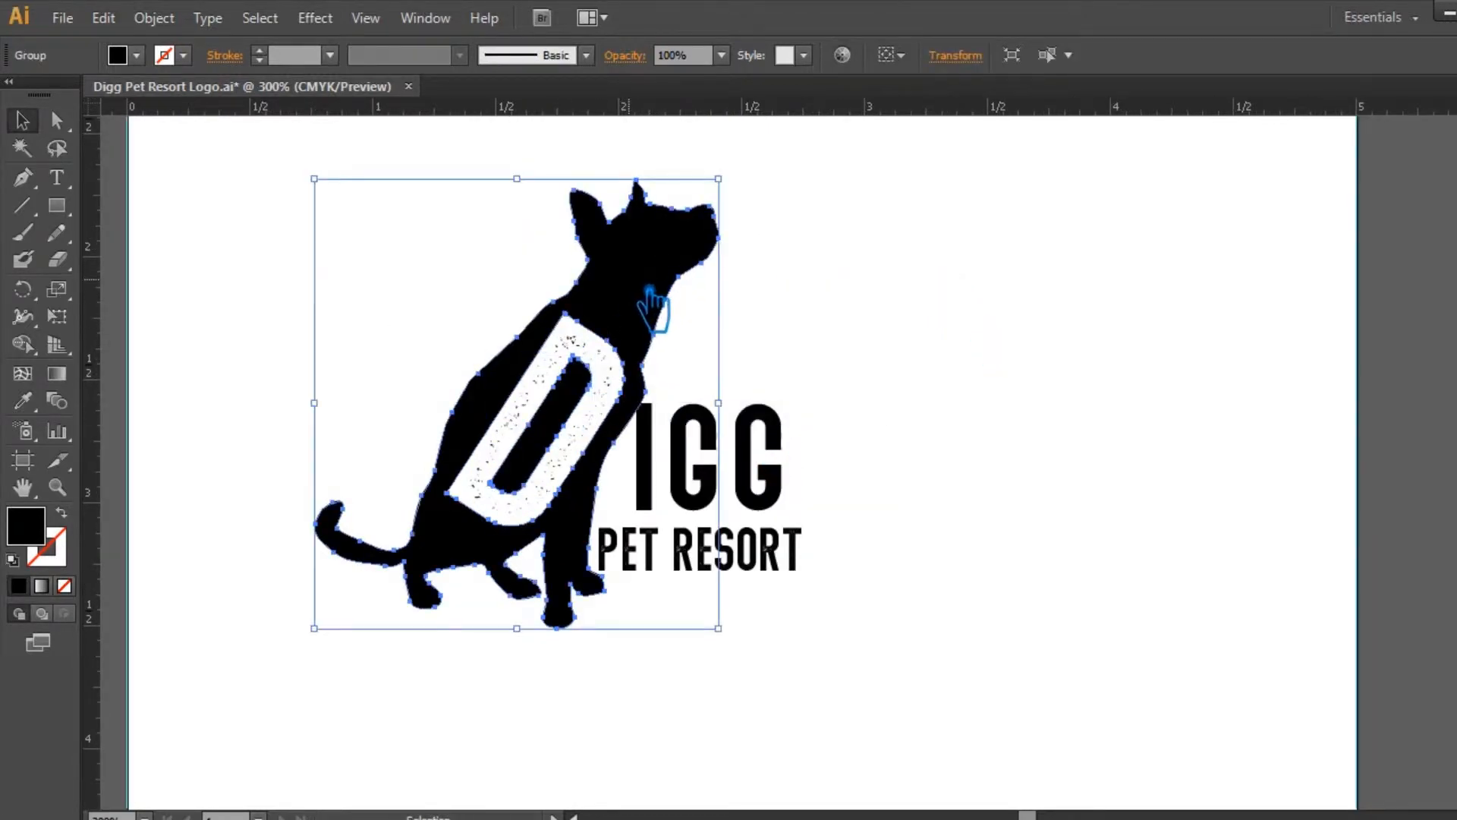
{"action": "left_click_drag", "start_coordinate": [652, 305], "coordinate": [1135, 295]}
{"action": "left_click_drag", "start_coordinate": [626, 486], "coordinate": [627, 525]}
{"action": "left_click", "coordinate": [649, 547], "text": "shift"}
{"action": "key", "text": "Delete"}
{"action": "left_click_drag", "start_coordinate": [943, 480], "coordinate": [546, 437]}
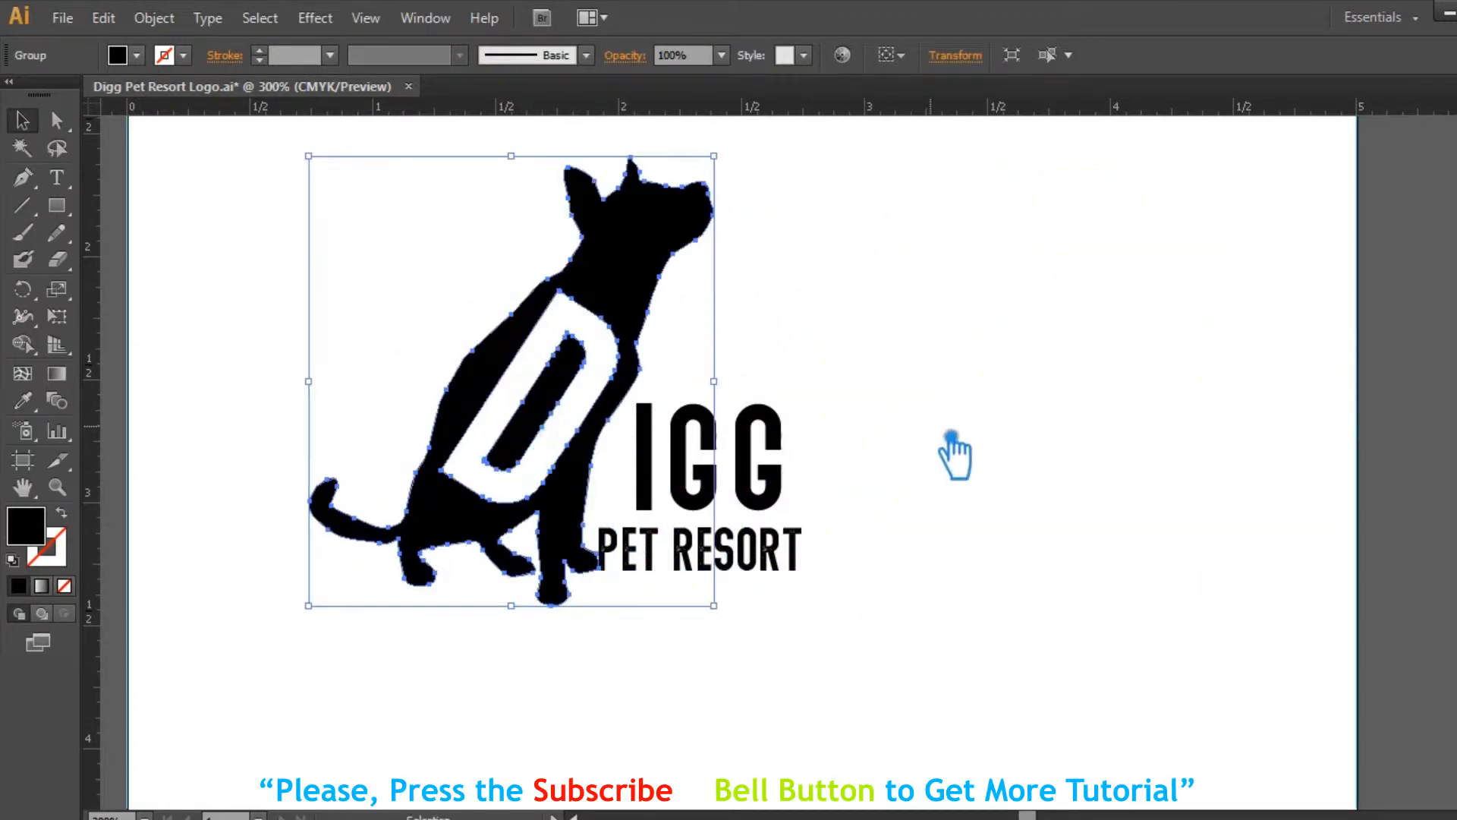
Step: Move the IGG text slightly closer to the dog's chest
{"action": "left_click", "coordinate": [953, 447]}
{"action": "left_click", "coordinate": [759, 463]}
{"action": "left_click_drag", "start_coordinate": [766, 455], "coordinate": [762, 455]}
{"action": "left_click", "coordinate": [932, 425]}
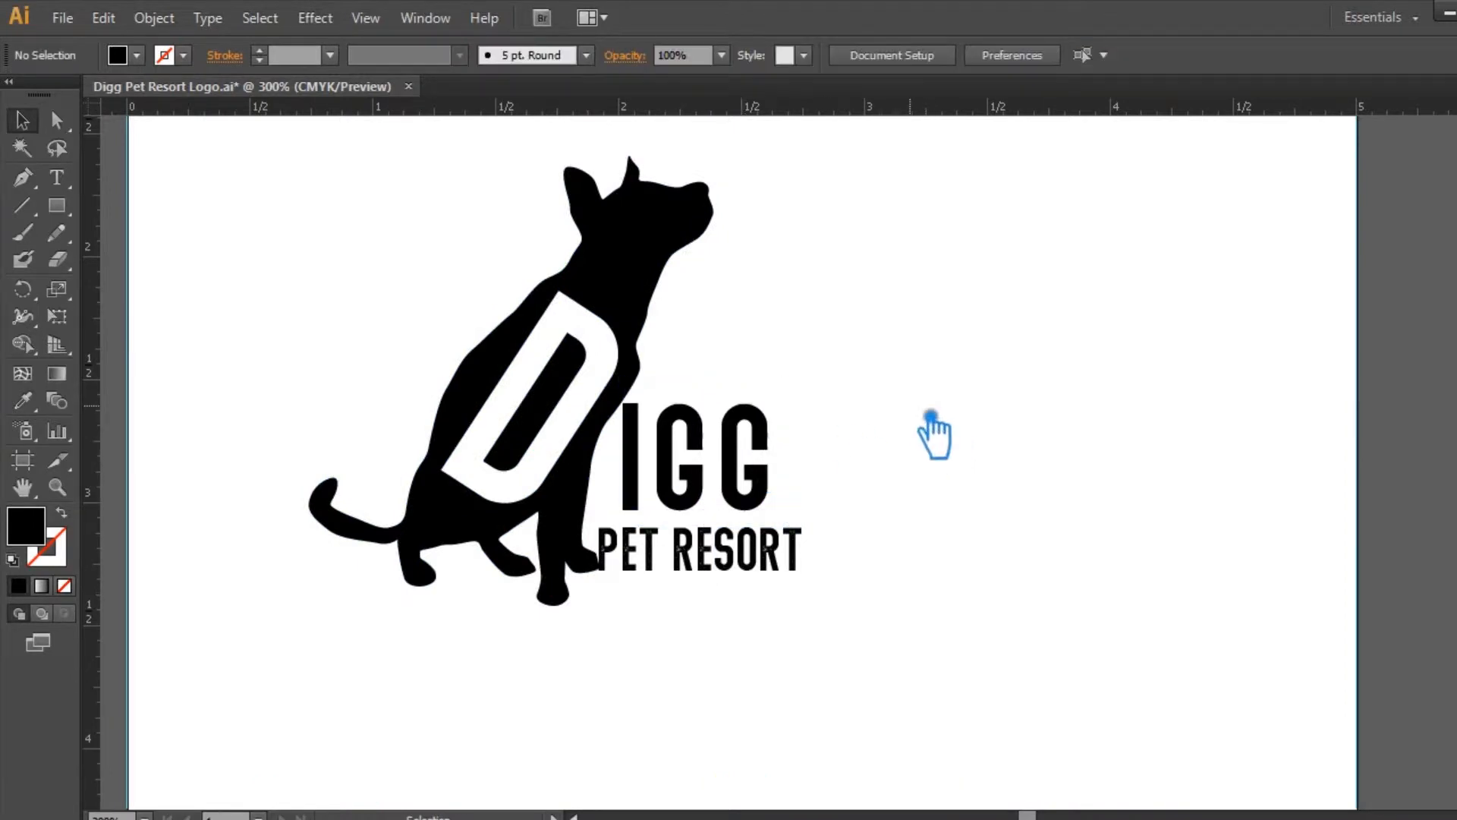
Step: Save the logo file and nudge the PET RESORT text slightly up beneath IGG
{"action": "left_click", "coordinate": [795, 551]}
{"action": "scroll", "coordinate": [933, 522], "scroll_direction": "down", "scroll_amount": 1}
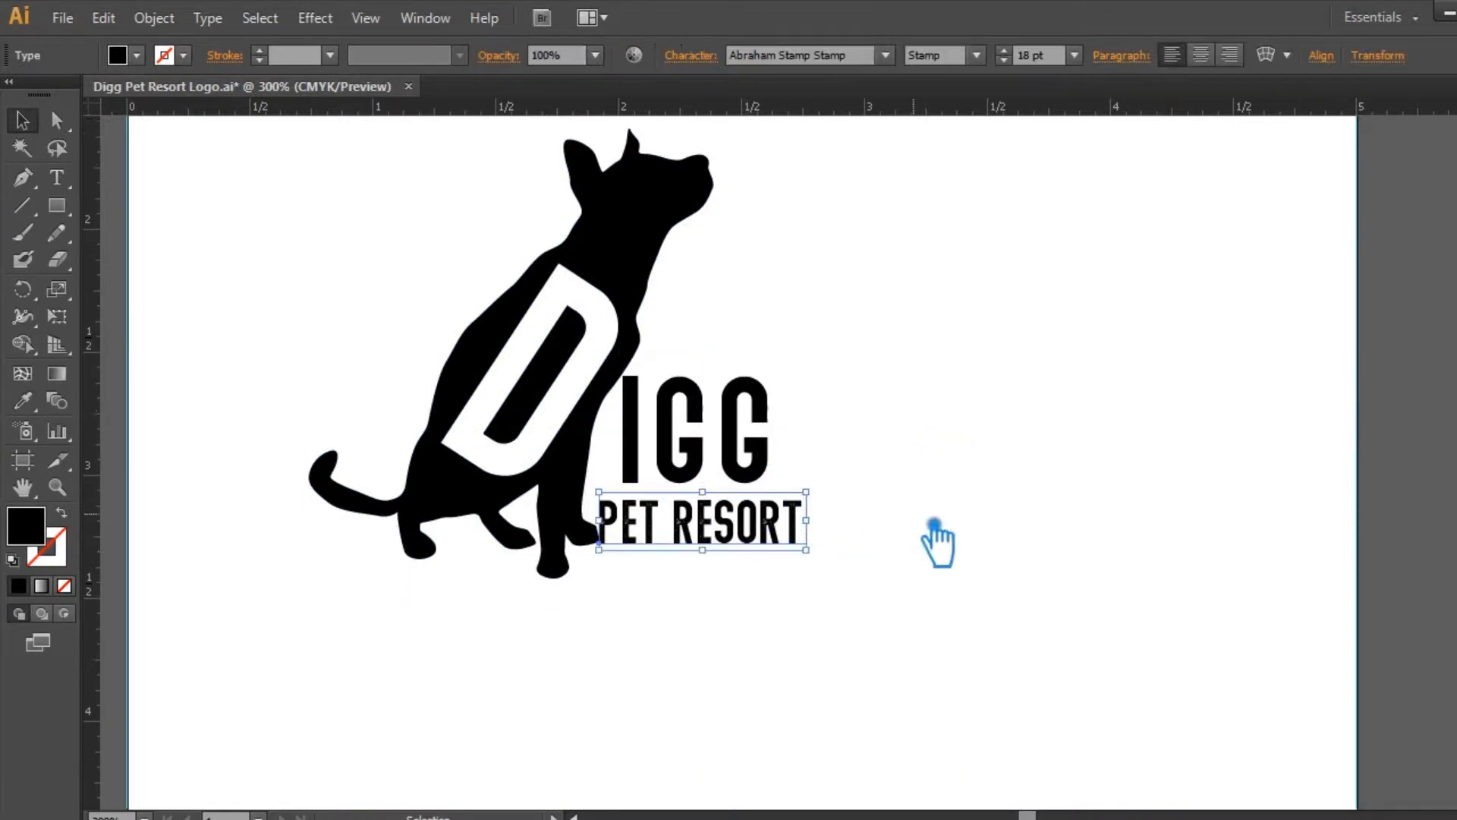
{"action": "key", "text": "ctrl+plus"}
{"action": "left_click_drag", "start_coordinate": [964, 510], "coordinate": [1127, 518]}
{"action": "key", "text": "ctrl+s"}
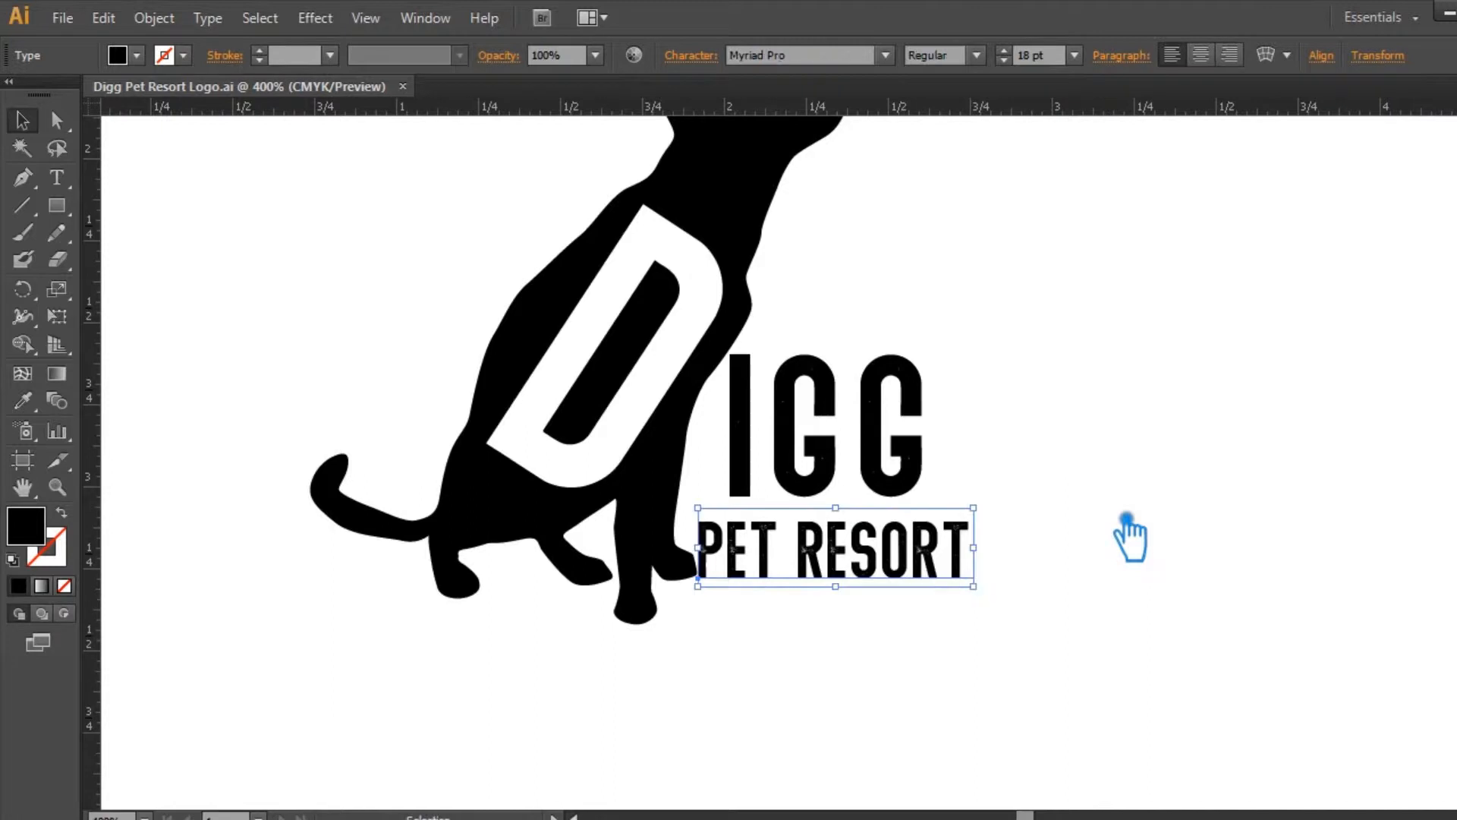
{"action": "key", "text": "Up"}
{"action": "left_click", "coordinate": [1111, 523]}
{"action": "left_click", "coordinate": [959, 567]}
{"action": "left_click", "coordinate": [1150, 530]}
{"action": "left_click_drag", "start_coordinate": [1154, 550], "coordinate": [1129, 574]}
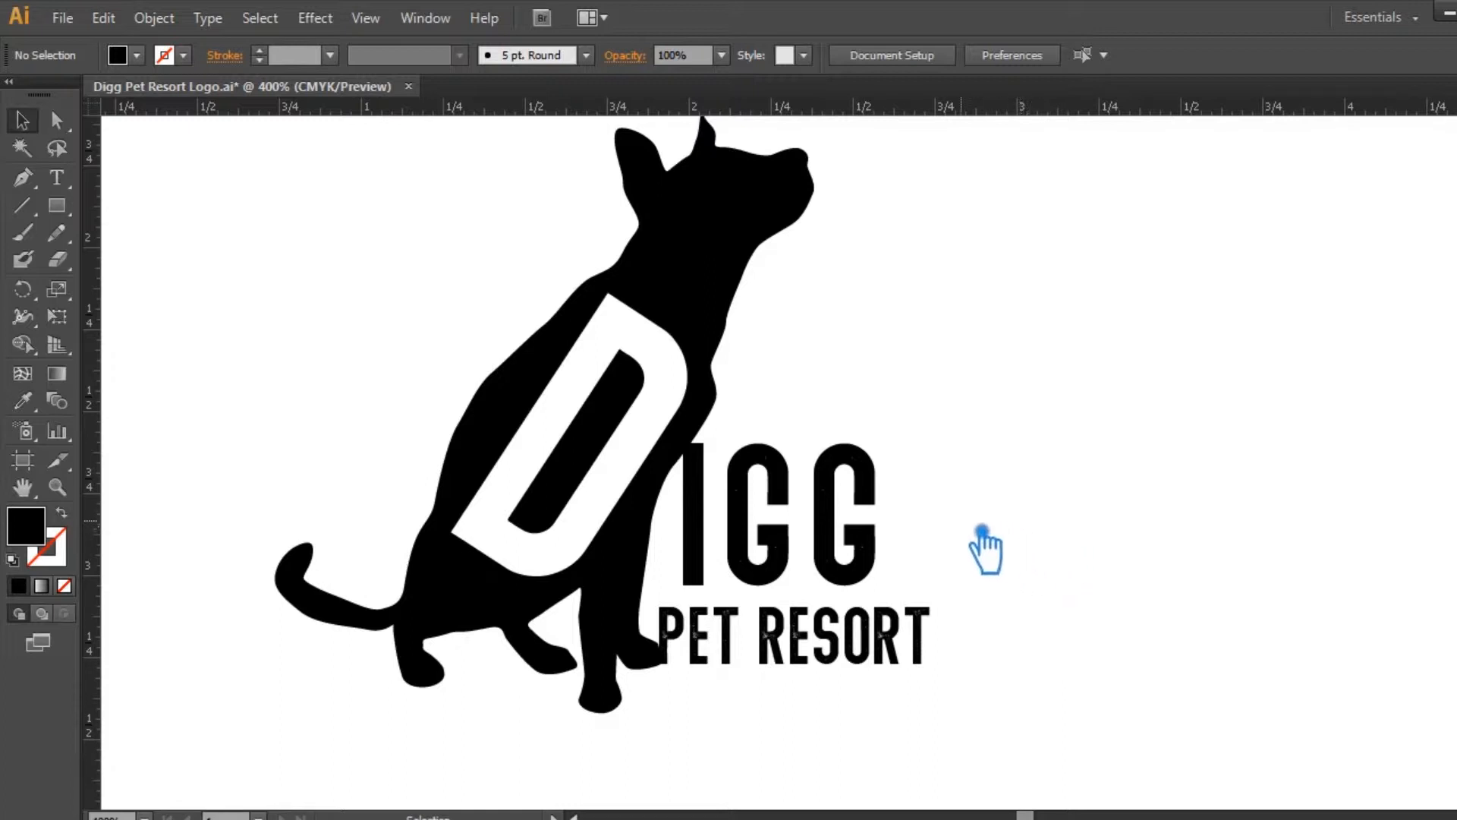
Step: Try to convert the IGG and PET RESORT texts to outlines and ungroup their letters
{"action": "left_click", "coordinate": [774, 513]}
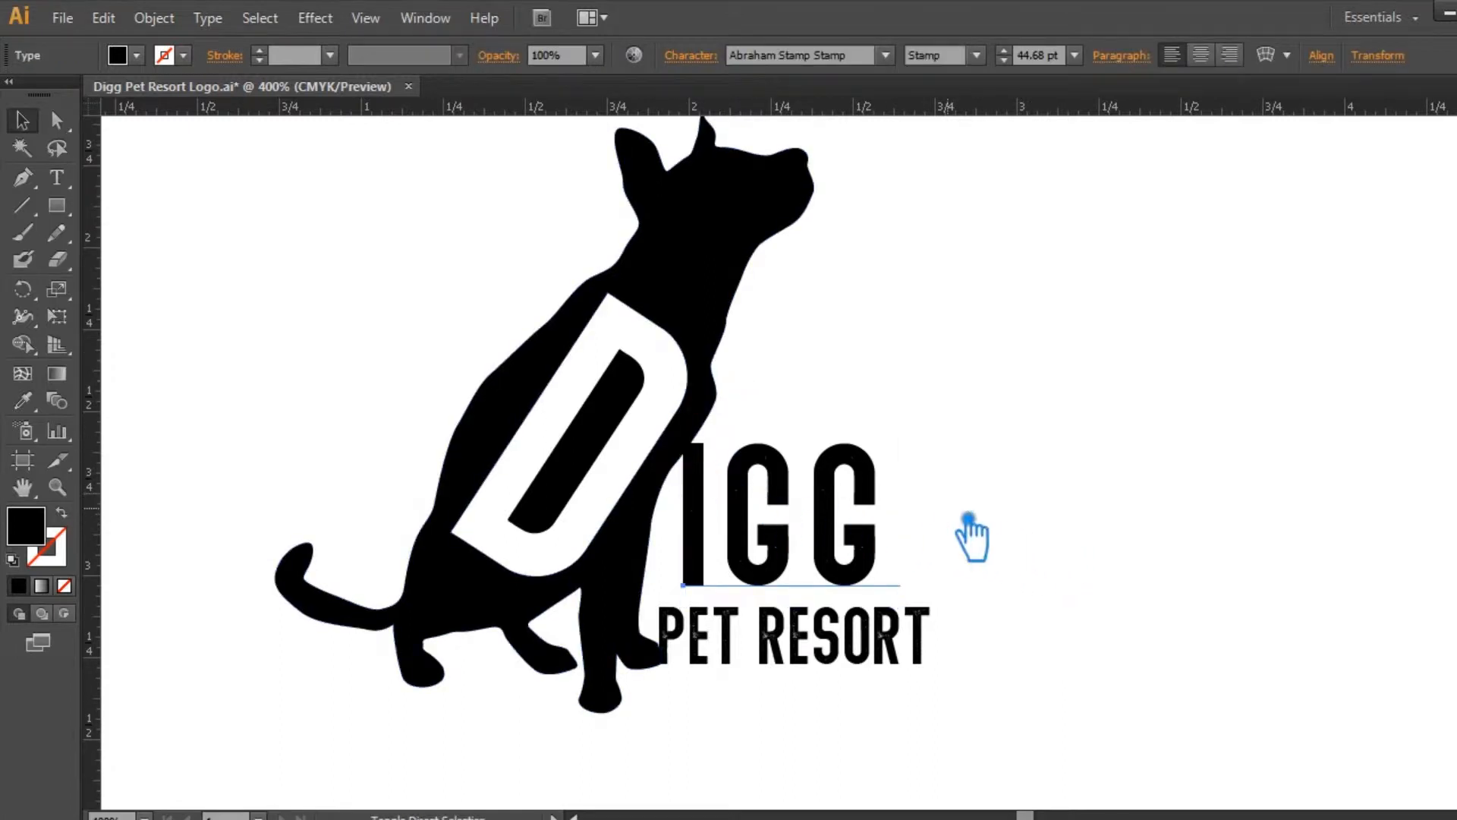
{"action": "key", "text": "ctrl+shift+o"}
{"action": "left_click", "coordinate": [1033, 517]}
{"action": "key", "text": "ctrl+s"}
{"action": "left_click", "coordinate": [838, 639]}
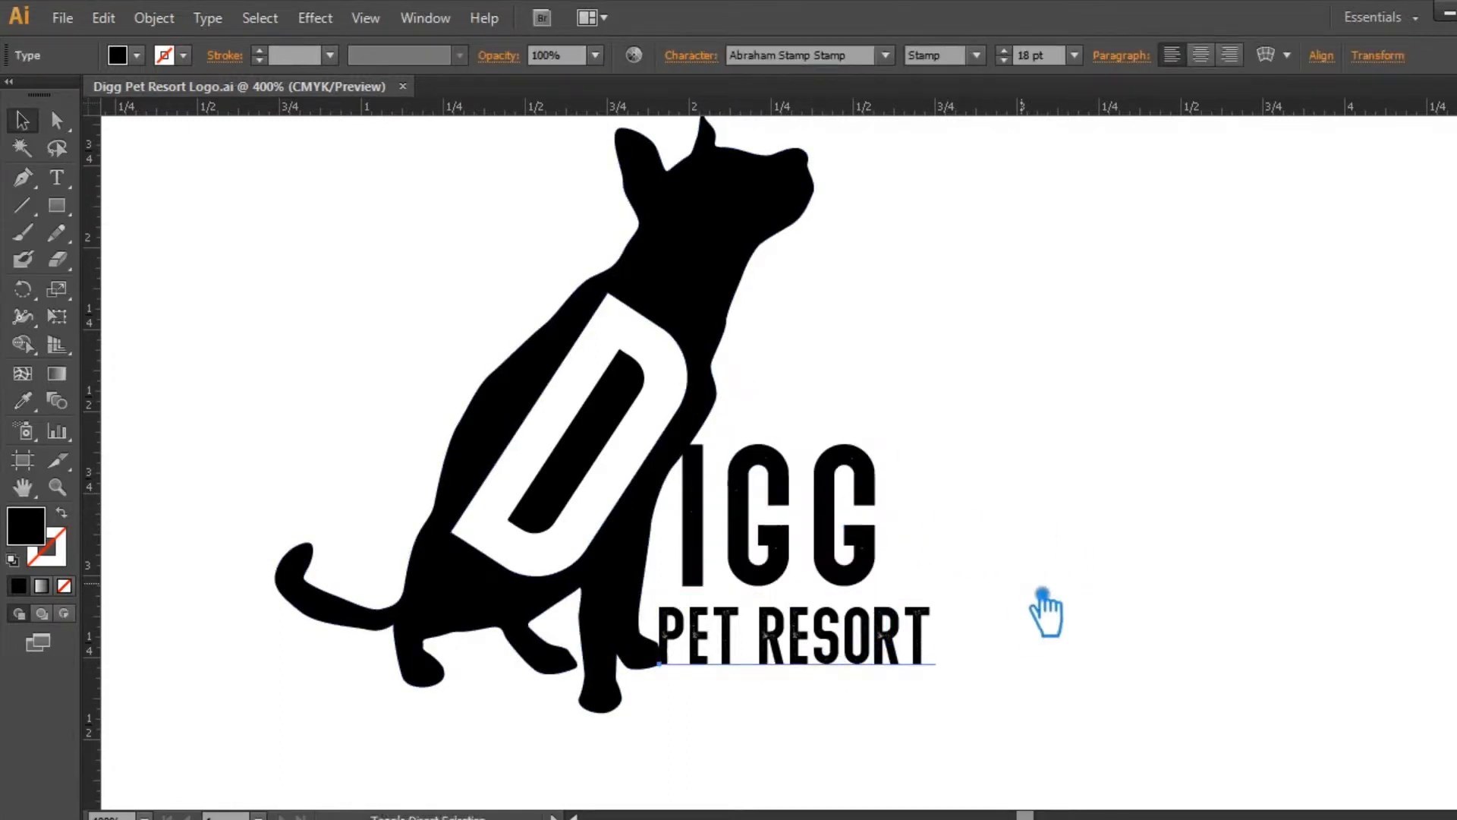
{"action": "key", "text": "ctrl+shift+o"}
{"action": "key", "text": "ctrl+z"}
{"action": "left_click", "coordinate": [1097, 538]}
{"action": "right_click", "coordinate": [694, 519]}
{"action": "left_click", "coordinate": [726, 535]}
{"action": "left_click", "coordinate": [850, 635]}
{"action": "key", "text": "ctrl+z"}
{"action": "key", "text": "ctrl+z"}
{"action": "right_click", "coordinate": [833, 504]}
{"action": "left_click", "coordinate": [941, 472]}
Step: Split GG off the IGG text into its own text object and place it right beside the I
{"action": "left_click", "coordinate": [57, 177]}
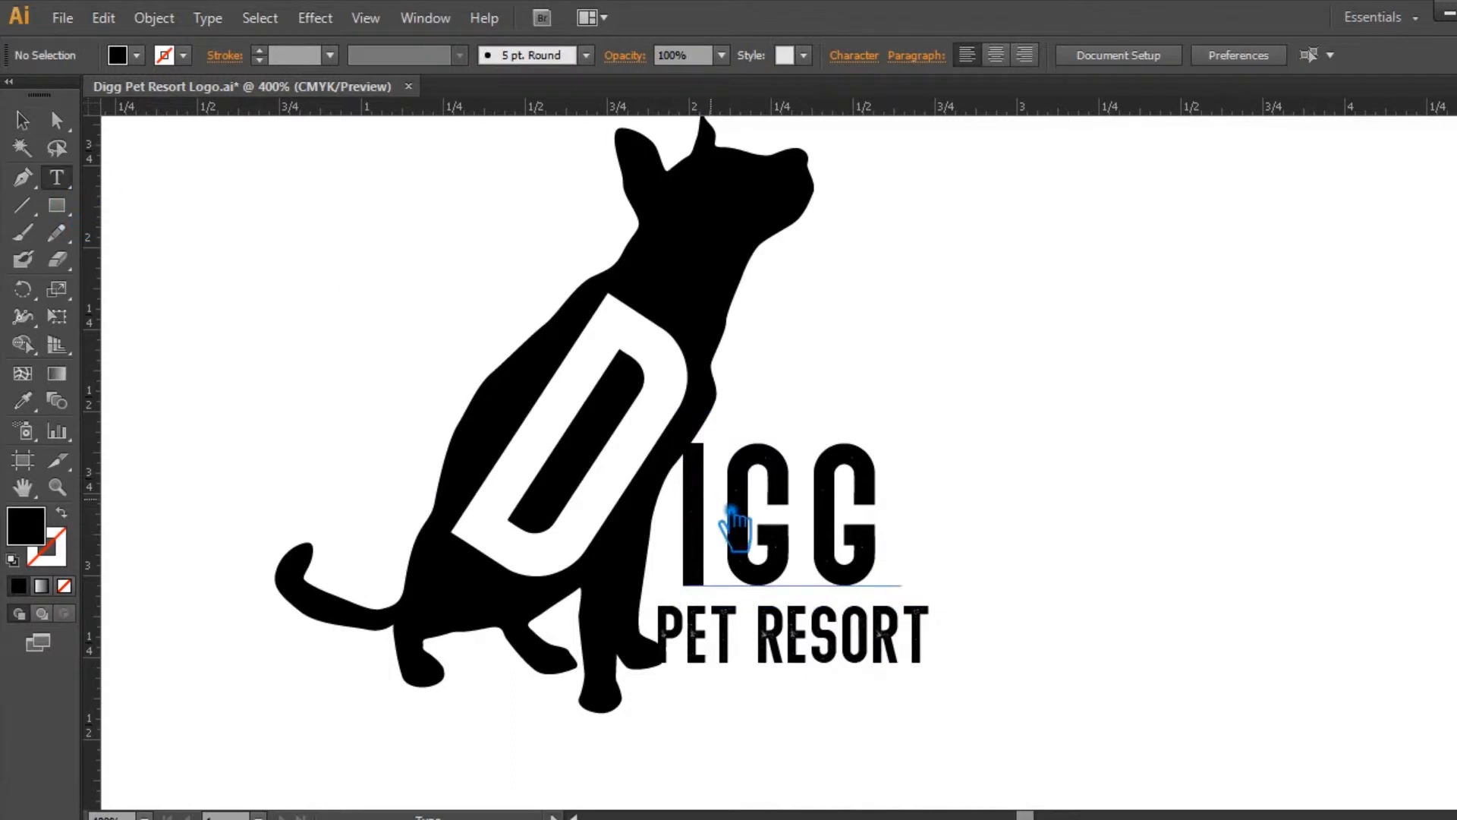
{"action": "left_click_drag", "start_coordinate": [731, 509], "coordinate": [1030, 544]}
{"action": "key", "text": "BackSpace"}
{"action": "left_click", "coordinate": [23, 120]}
{"action": "left_click", "coordinate": [1090, 471]}
{"action": "key", "text": "ctrl+z"}
{"action": "left_click_drag", "start_coordinate": [813, 511], "coordinate": [849, 556]}
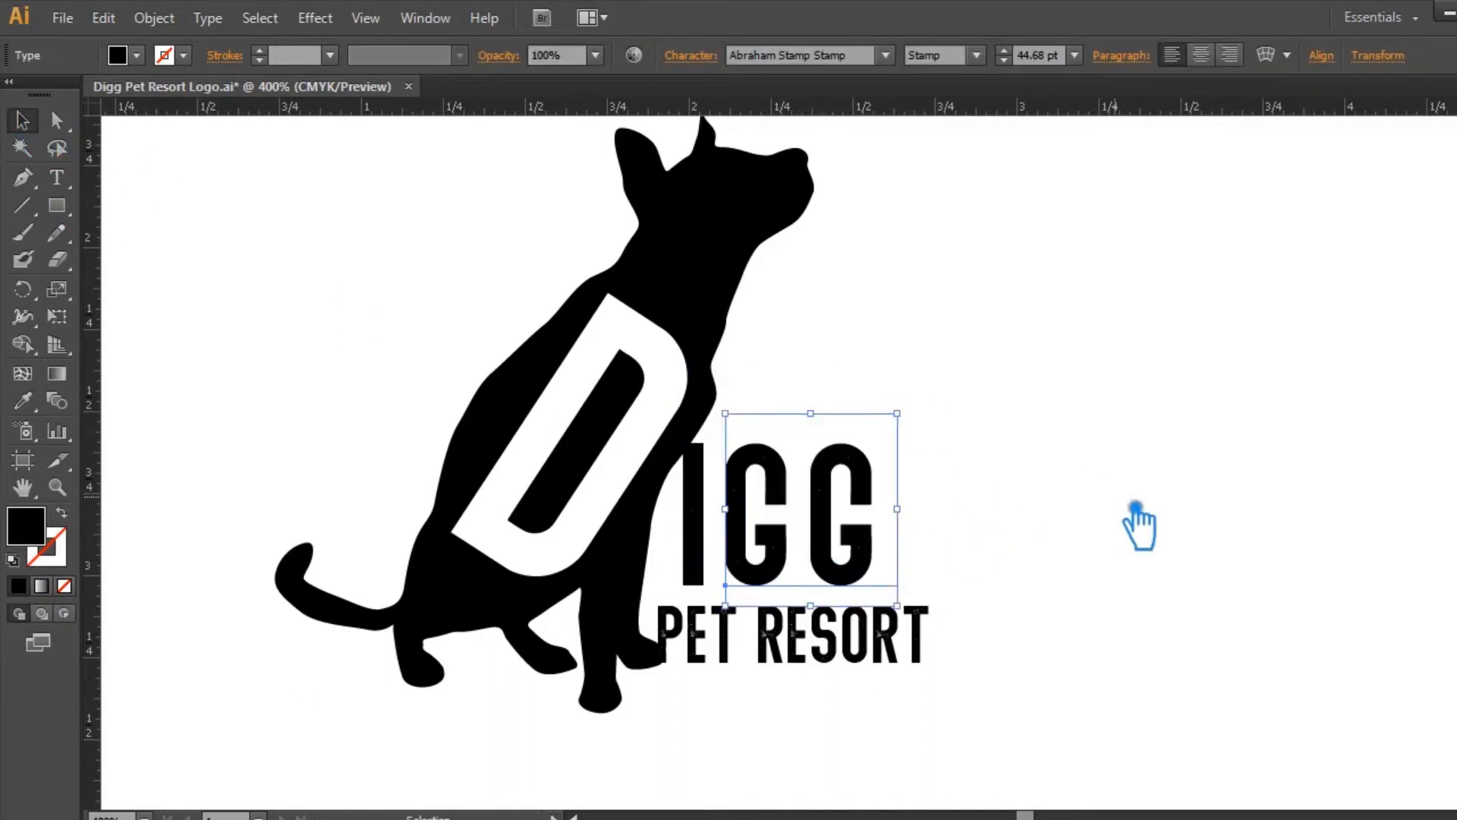
{"action": "left_click", "coordinate": [1133, 515]}
Step: Split PET RESORT into a single P and a separate ET RESORT text aligned right beside it
{"action": "key", "text": "t"}
{"action": "triple_click", "coordinate": [725, 652]}
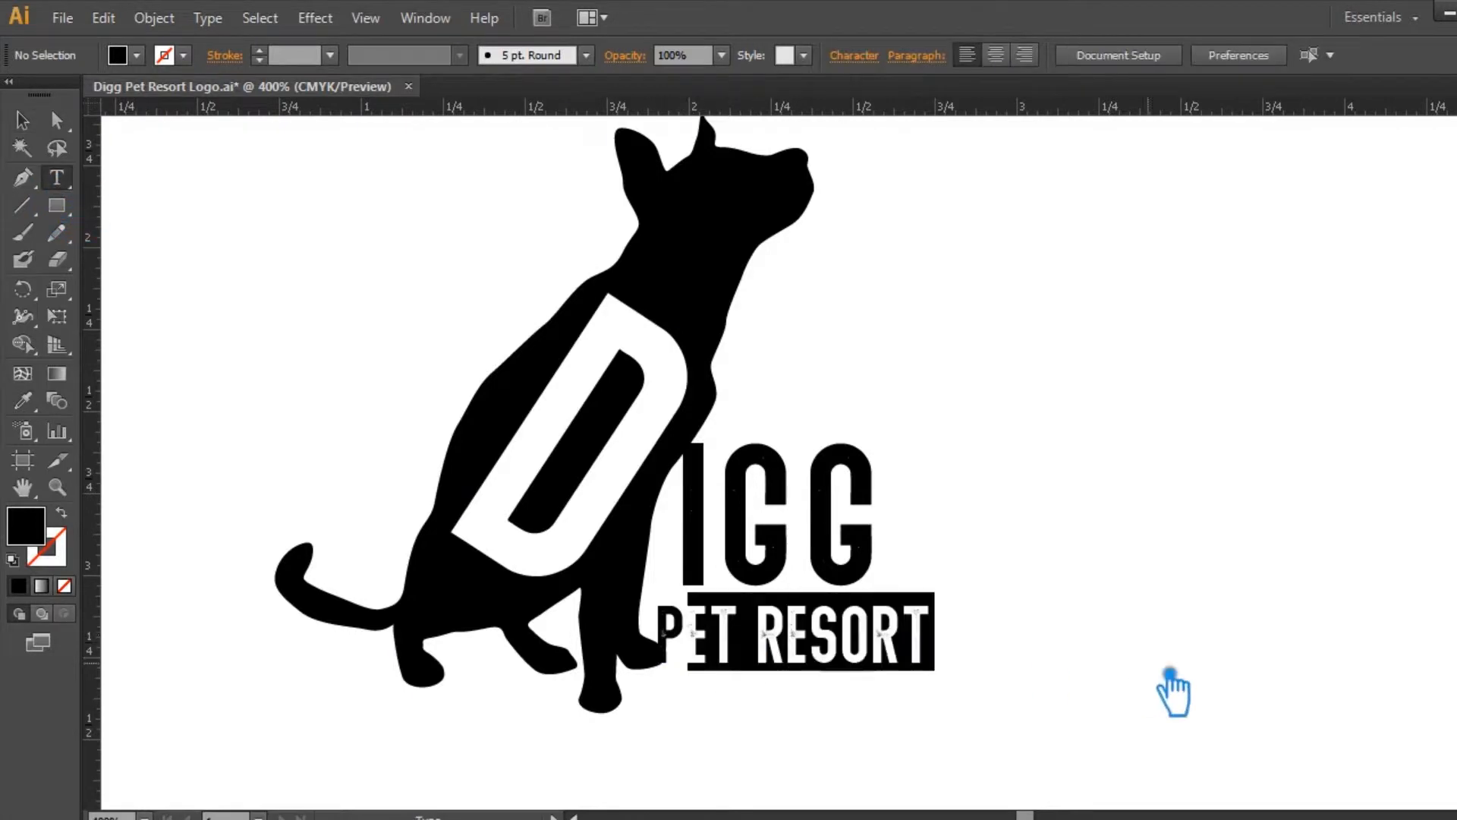
{"action": "type", "text": "P"}
{"action": "left_click", "coordinate": [27, 120]}
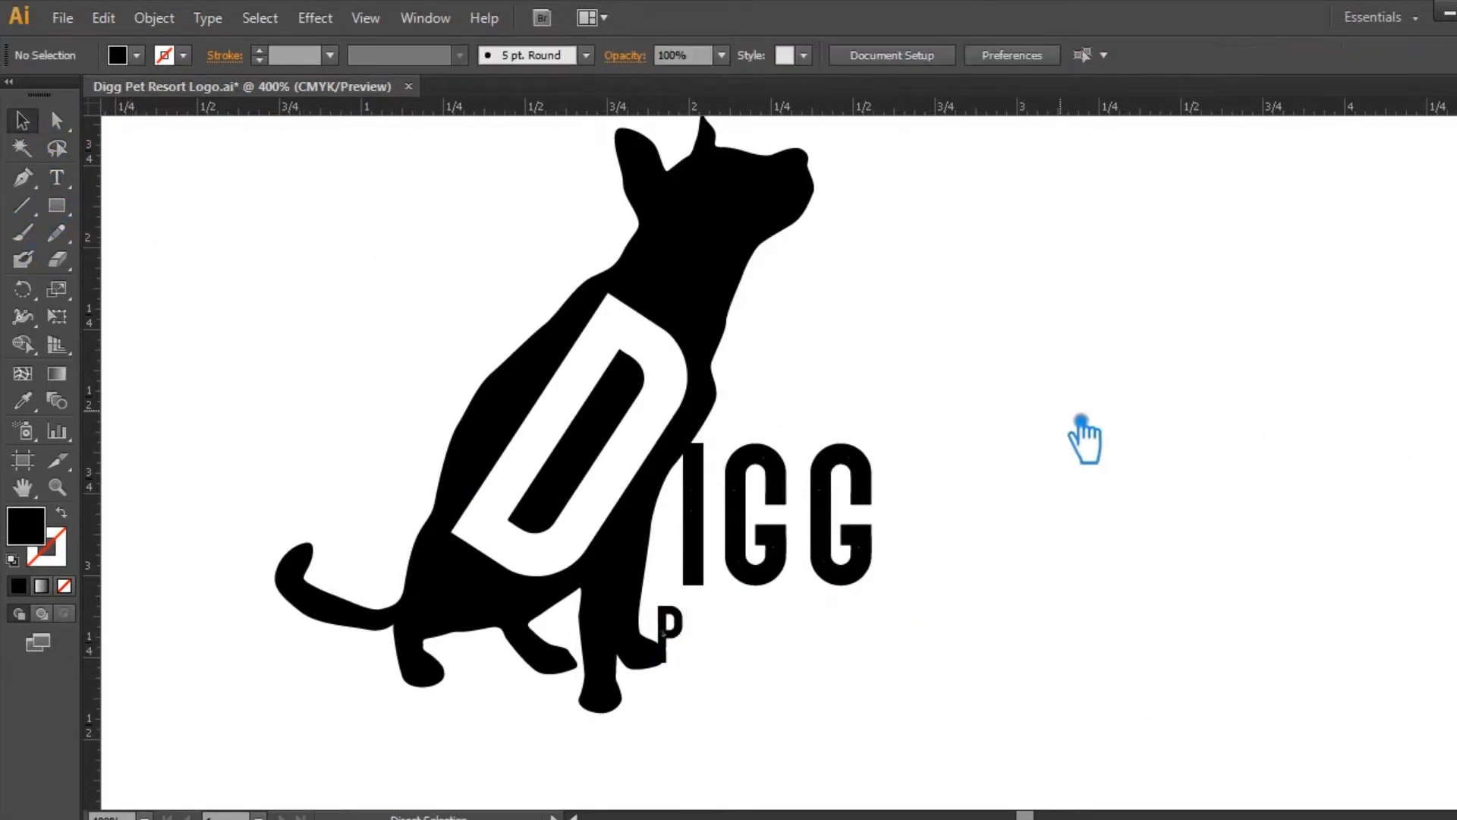
{"action": "key", "text": "ctrl+v"}
{"action": "left_click_drag", "start_coordinate": [922, 474], "coordinate": [949, 639]}
{"action": "left_click", "coordinate": [1098, 584]}
Step: Convert the separate letters I and P to outlines
{"action": "left_click", "coordinate": [718, 476]}
{"action": "key", "text": "ctrl+shift+o"}
{"action": "left_click", "coordinate": [682, 629]}
{"action": "key", "text": "ctrl+shift+o"}
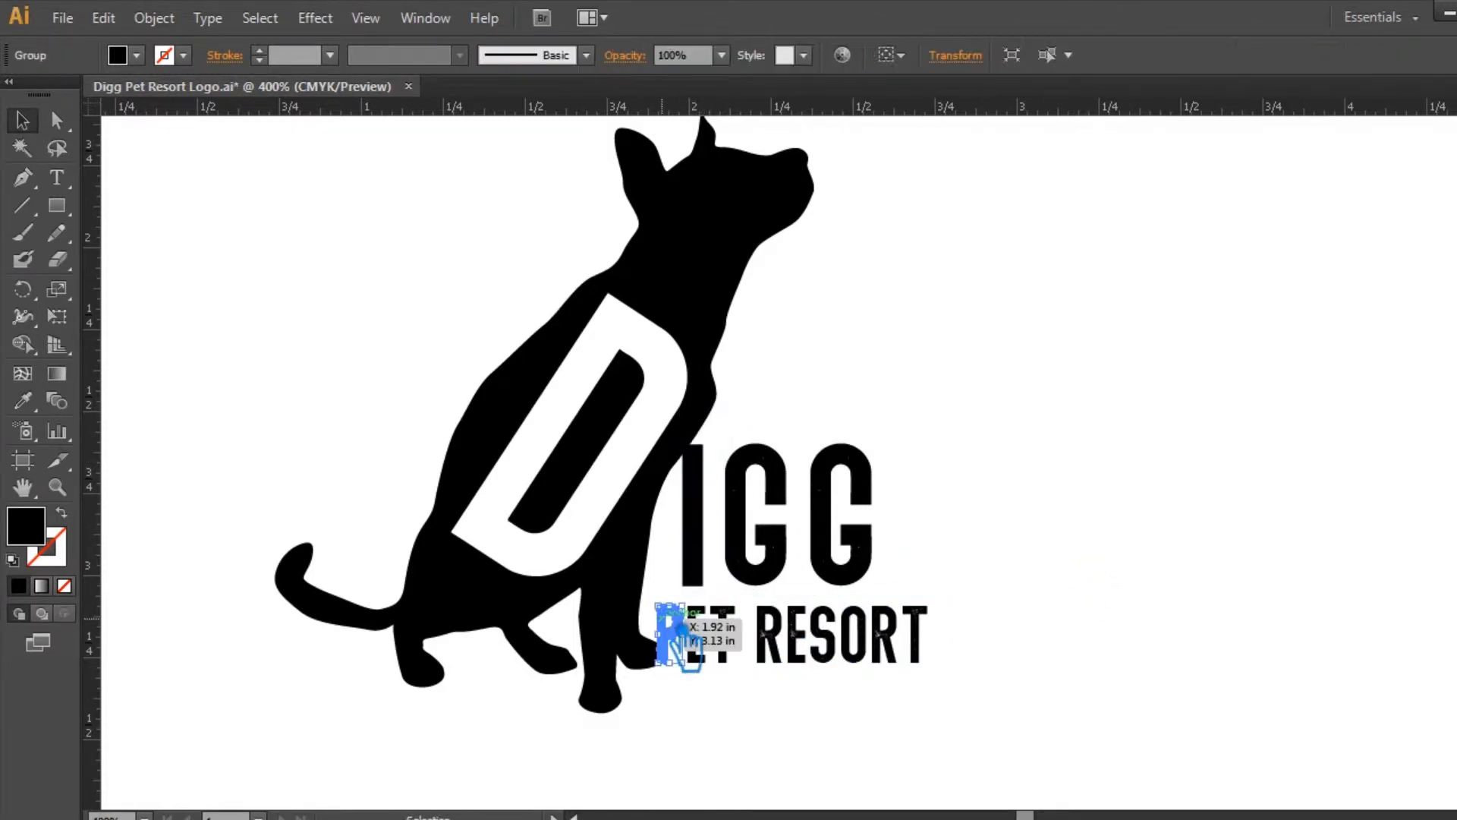
Step: Offset the outlined P's path by 0.02 in with Miter joins and a miter limit of 1, and save the file
{"action": "left_click", "coordinate": [315, 17]}
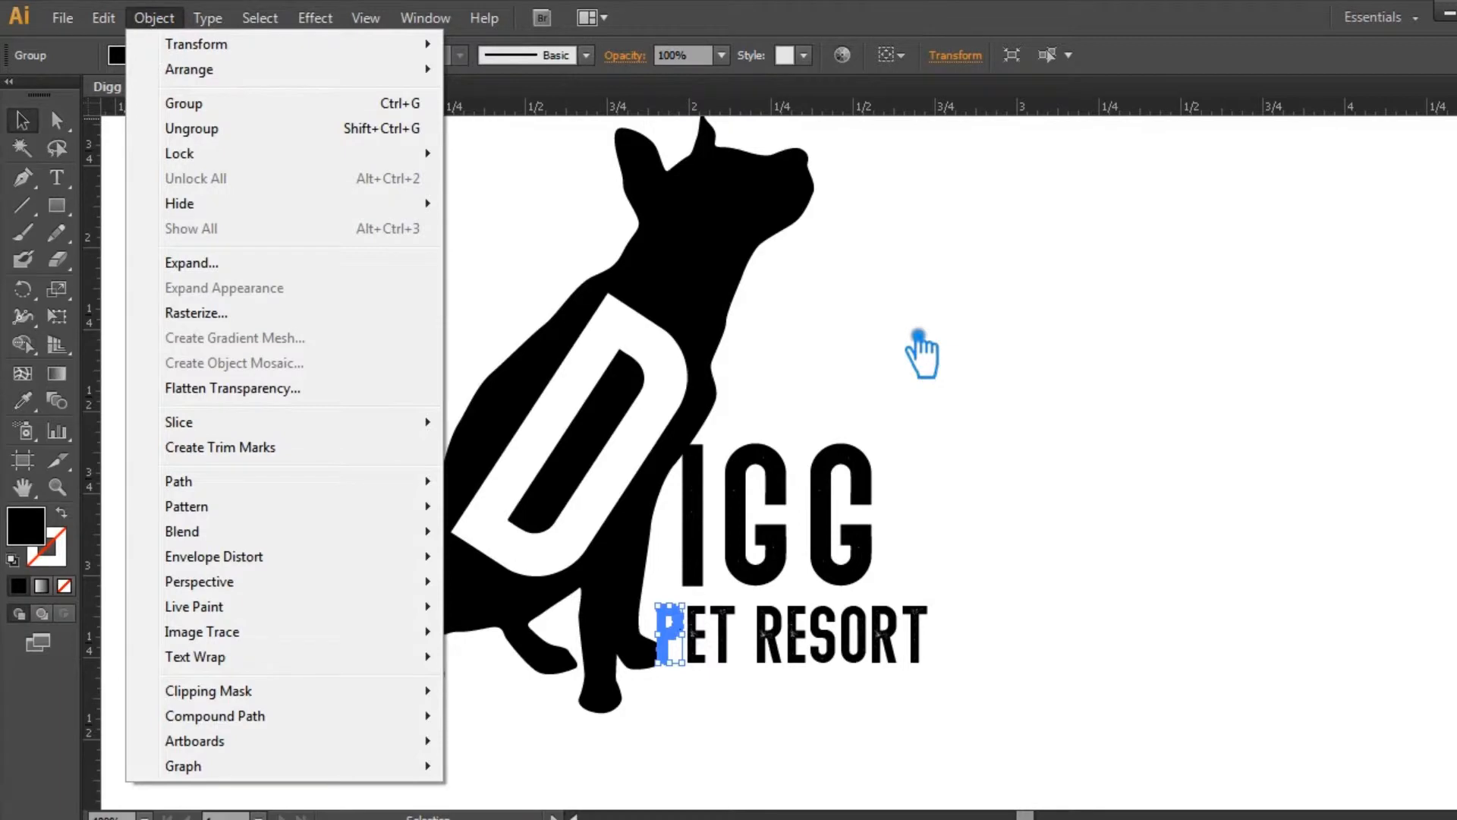
{"action": "mouse_move", "coordinate": [228, 485]}
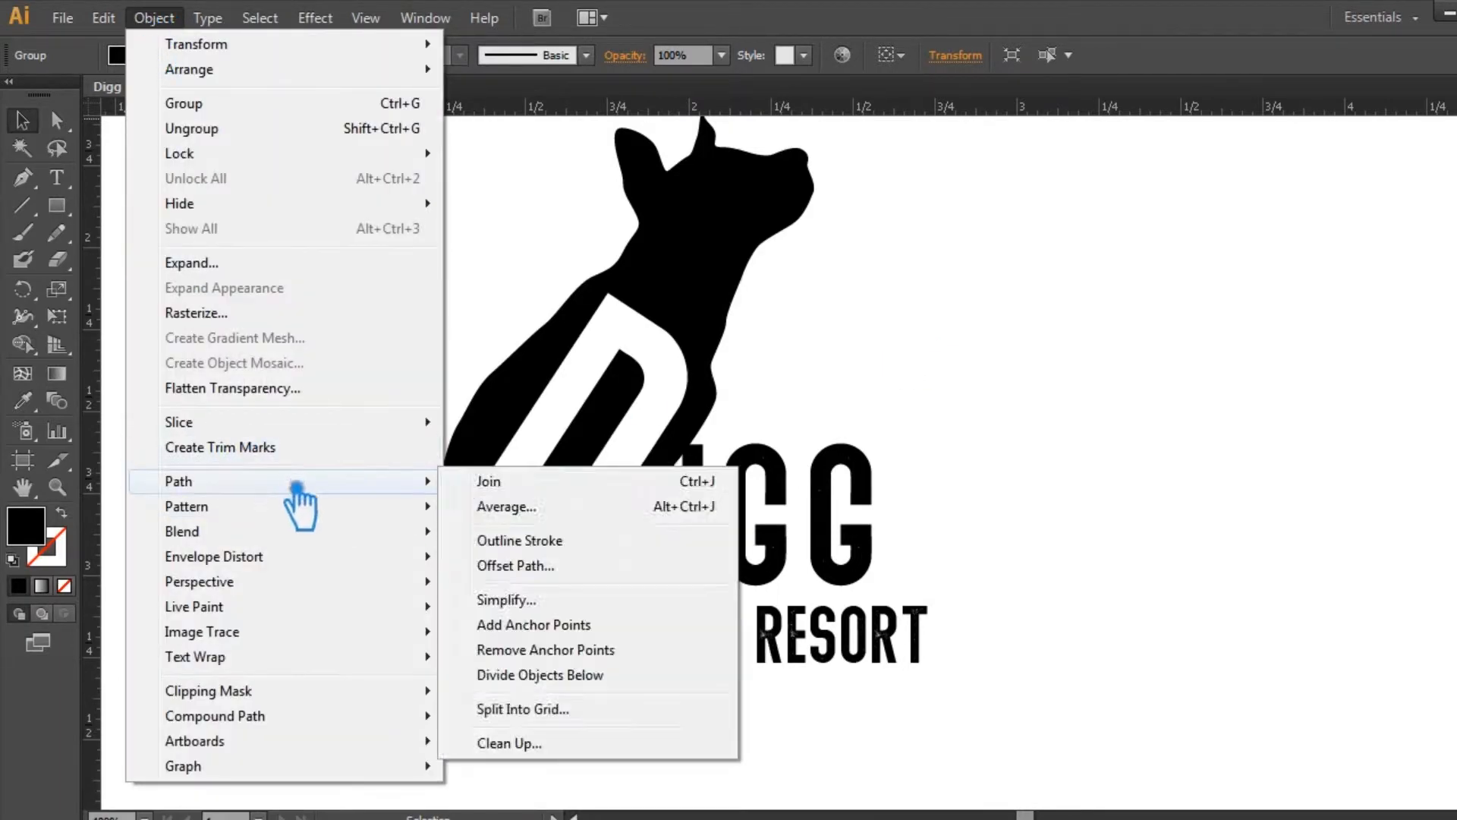
{"action": "left_click", "coordinate": [531, 565]}
{"action": "left_click", "coordinate": [990, 470]}
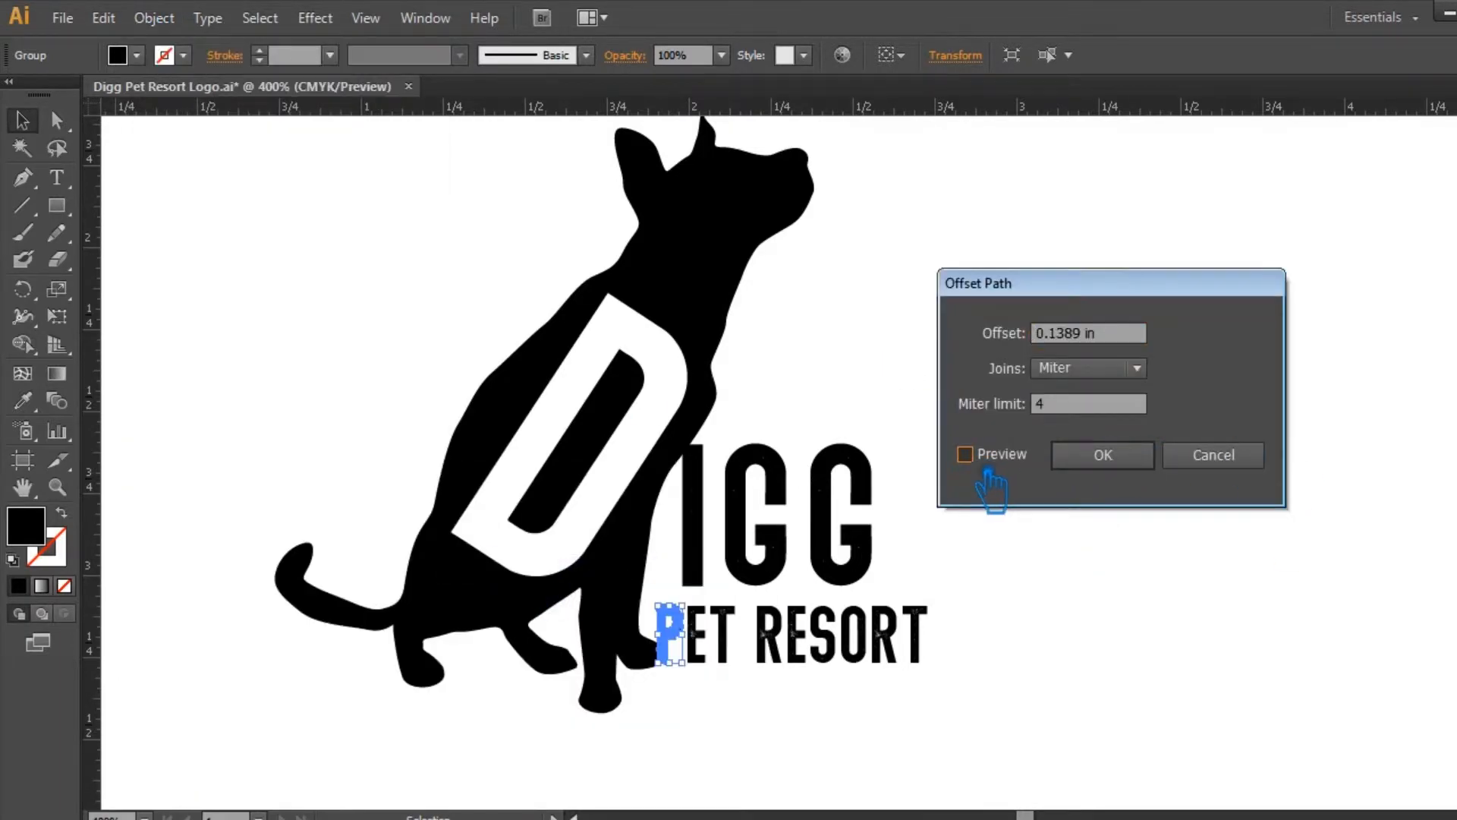
{"action": "left_click", "coordinate": [967, 454]}
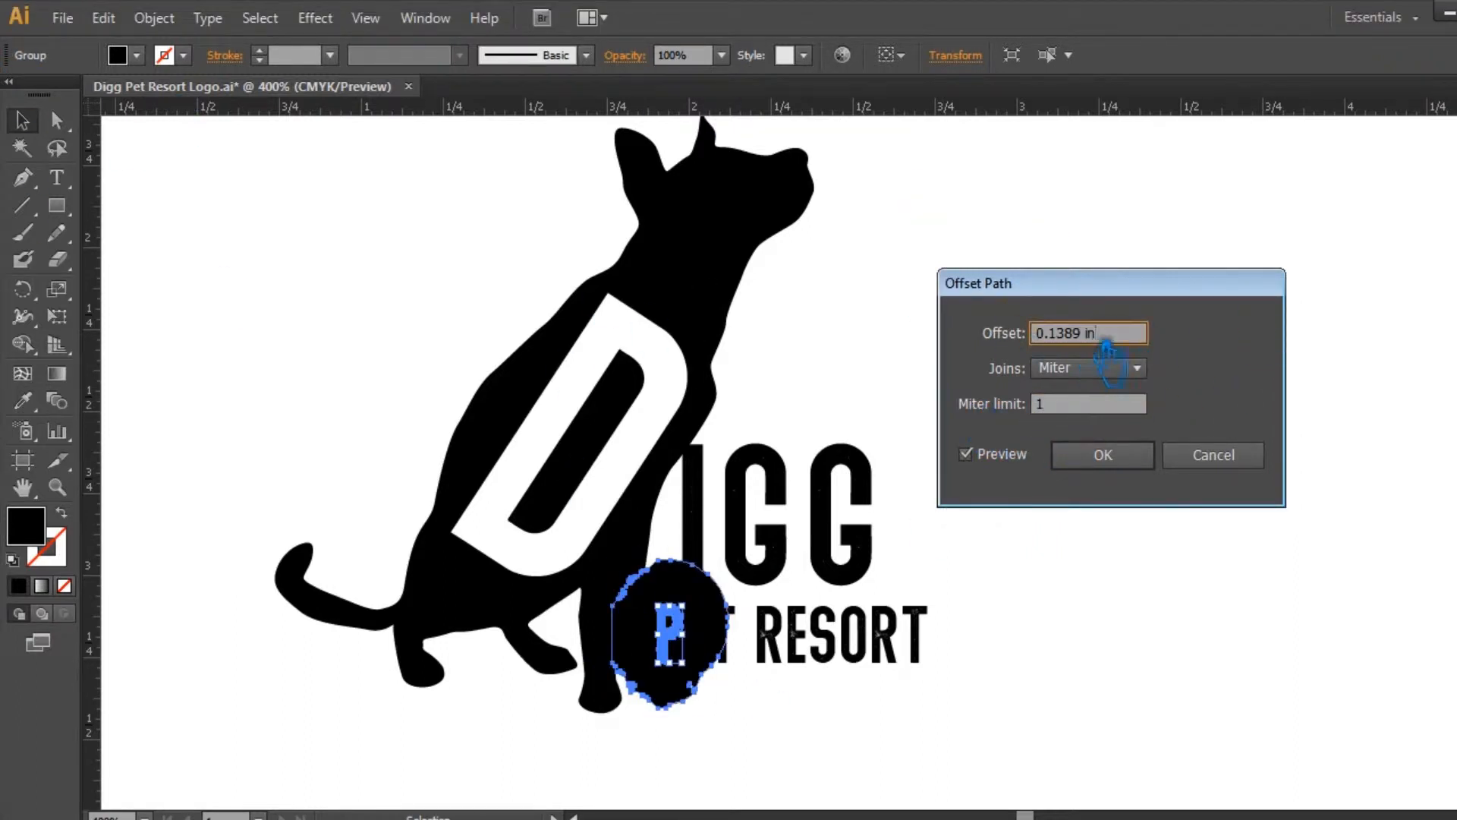
{"action": "type", "text": "0.05in"}
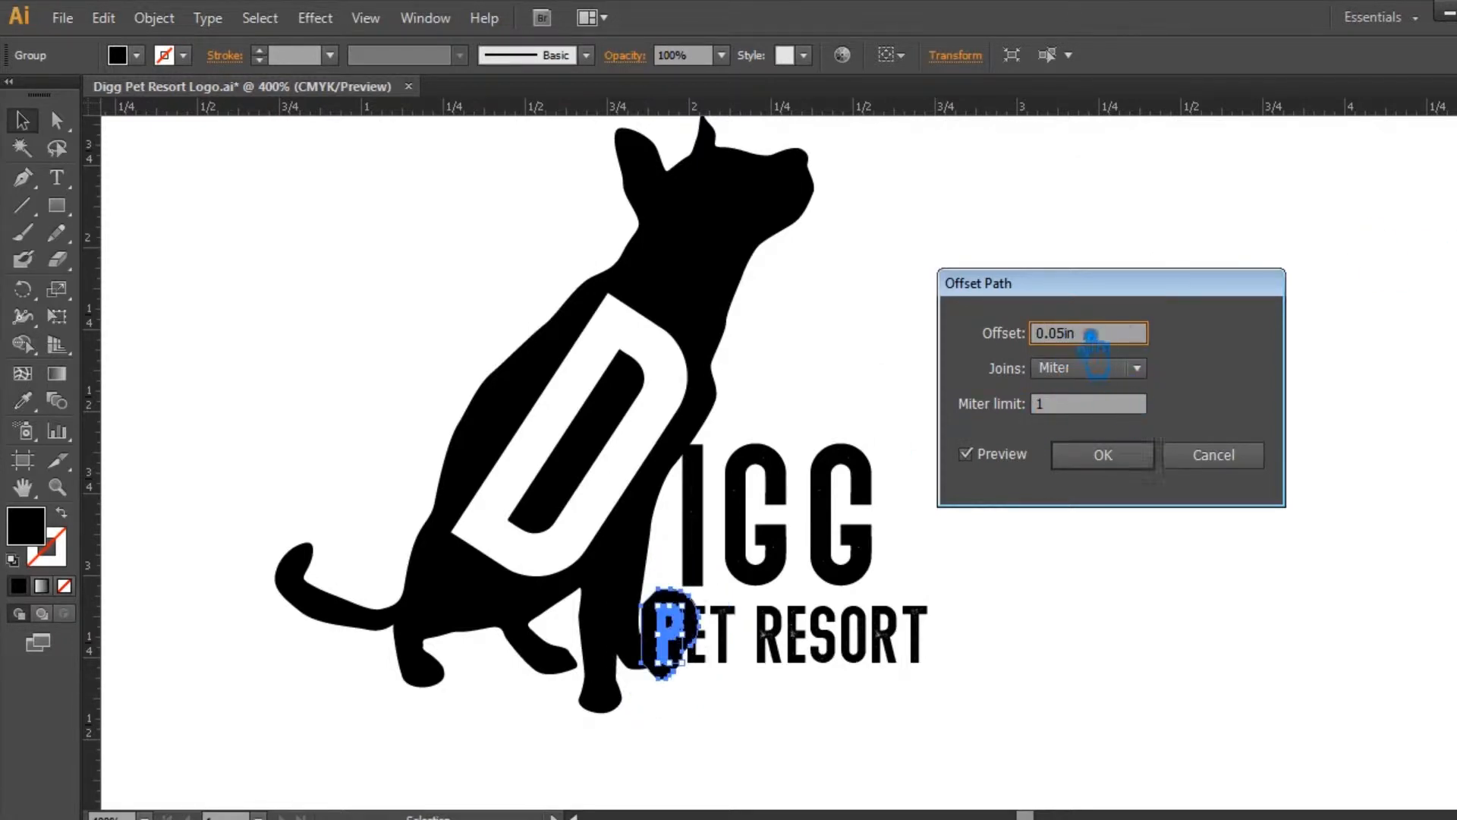
{"action": "key", "text": "BackSpace"}
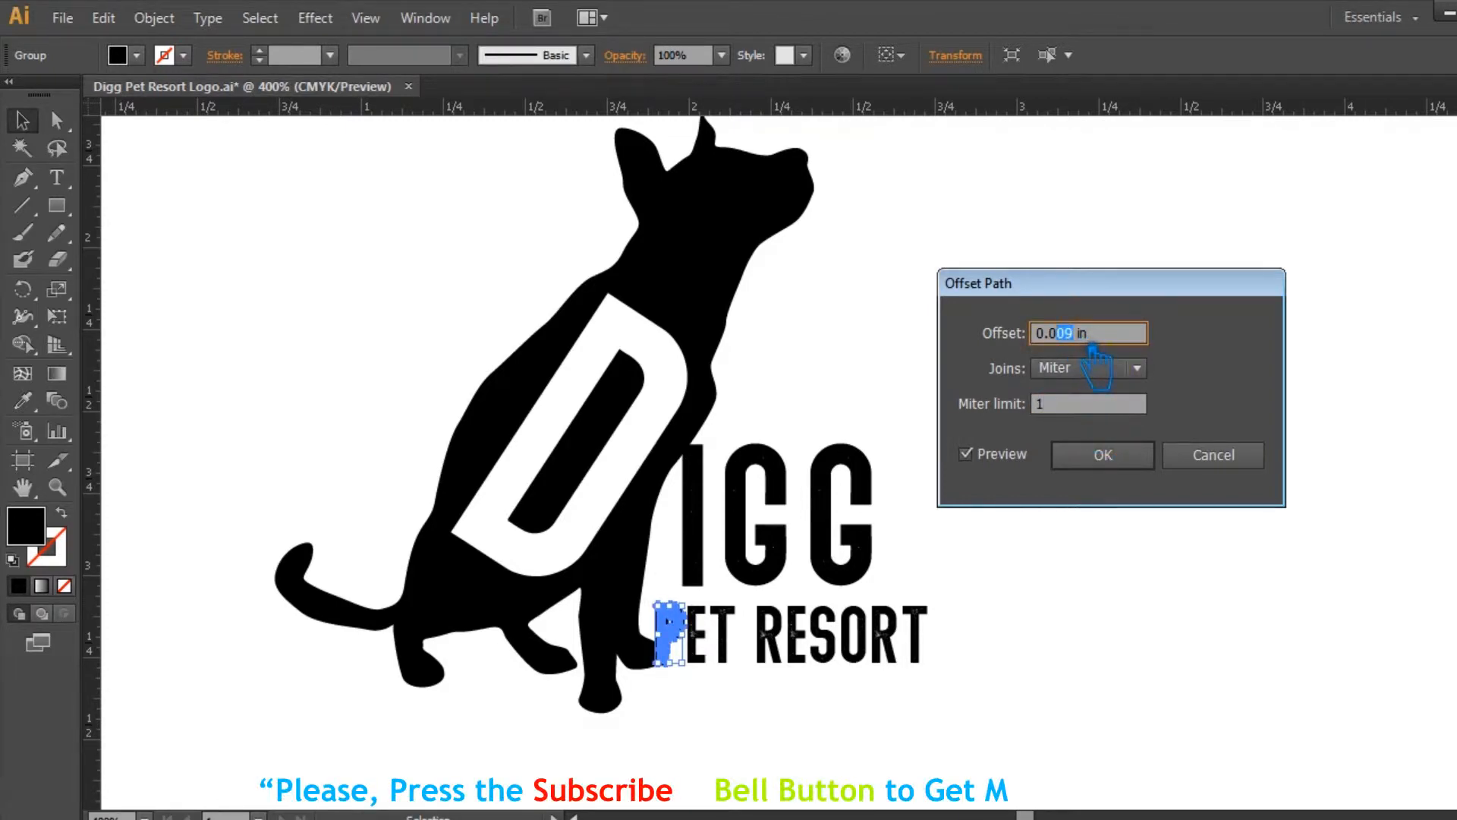
{"action": "left_click", "coordinate": [1098, 406]}
{"action": "type", "text": "2"}
{"action": "left_click", "coordinate": [1093, 406]}
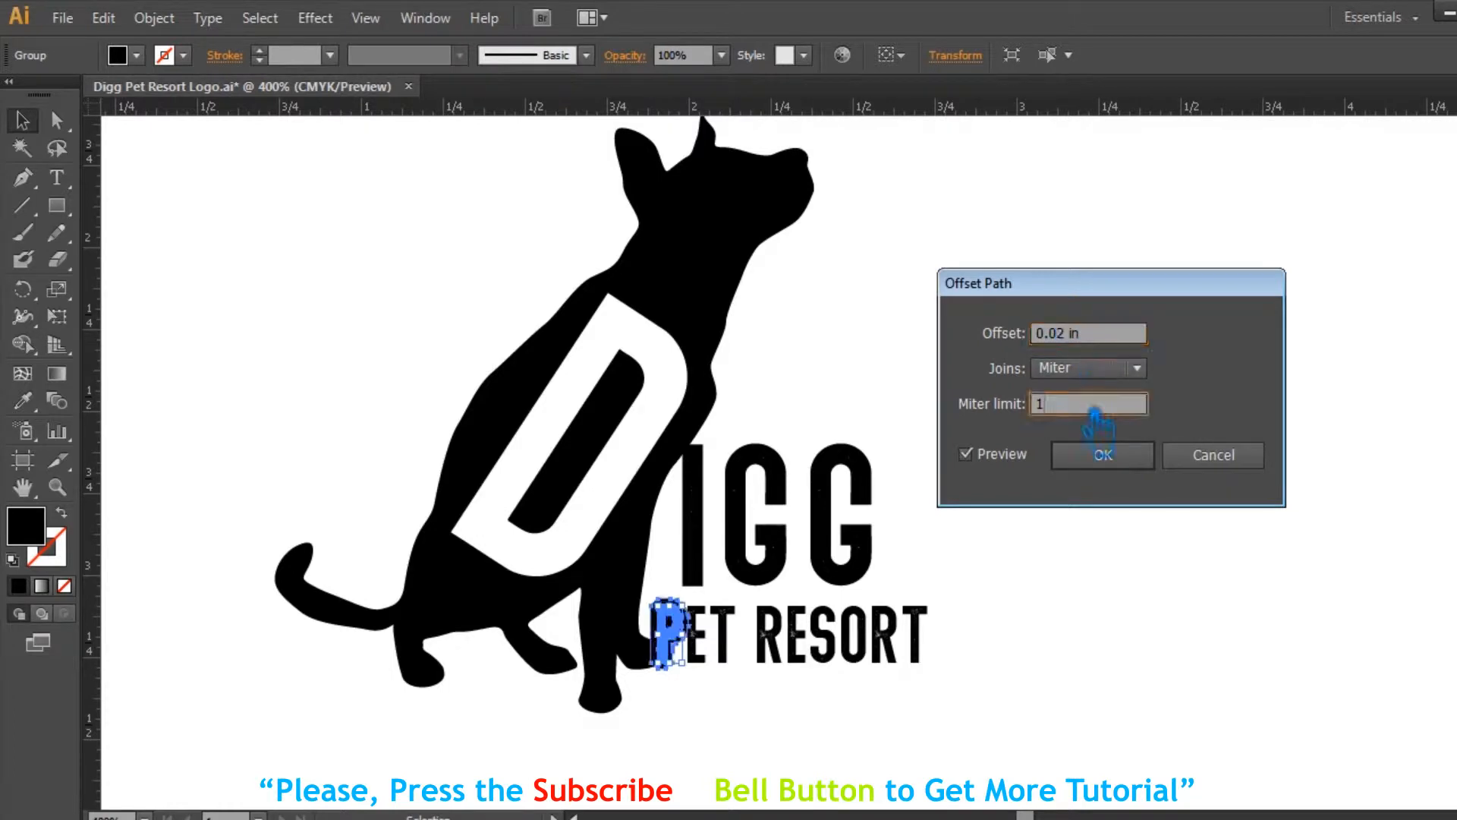
{"action": "key", "text": "ctrl+s"}
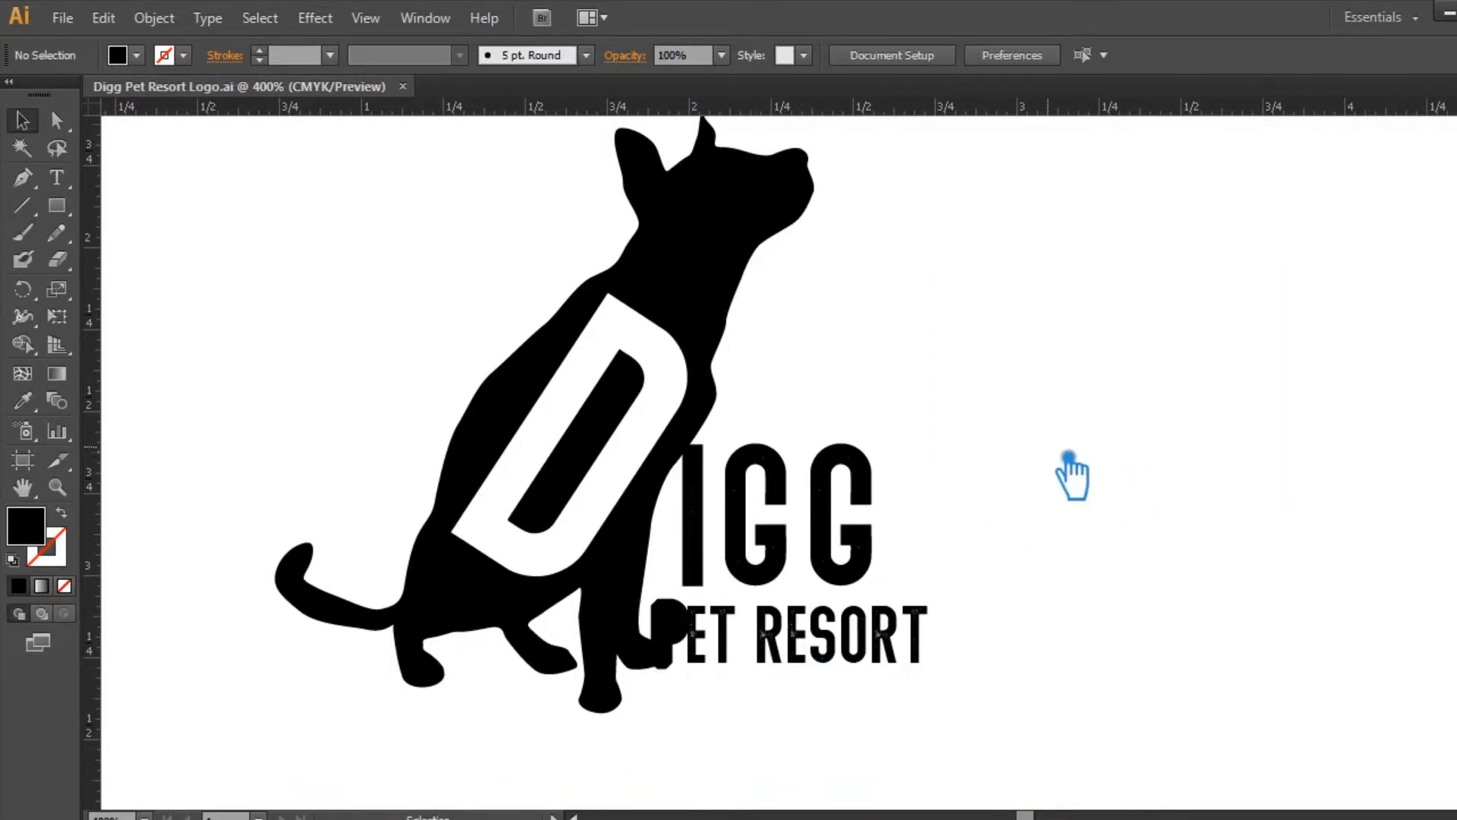
Step: Offset the outlined I's path by 0.03 in with Miter joins and a miter limit of 1
{"action": "key", "text": "ctrl+plus"}
{"action": "left_click_drag", "start_coordinate": [1041, 508], "coordinate": [1164, 467]}
{"action": "left_click", "coordinate": [765, 508]}
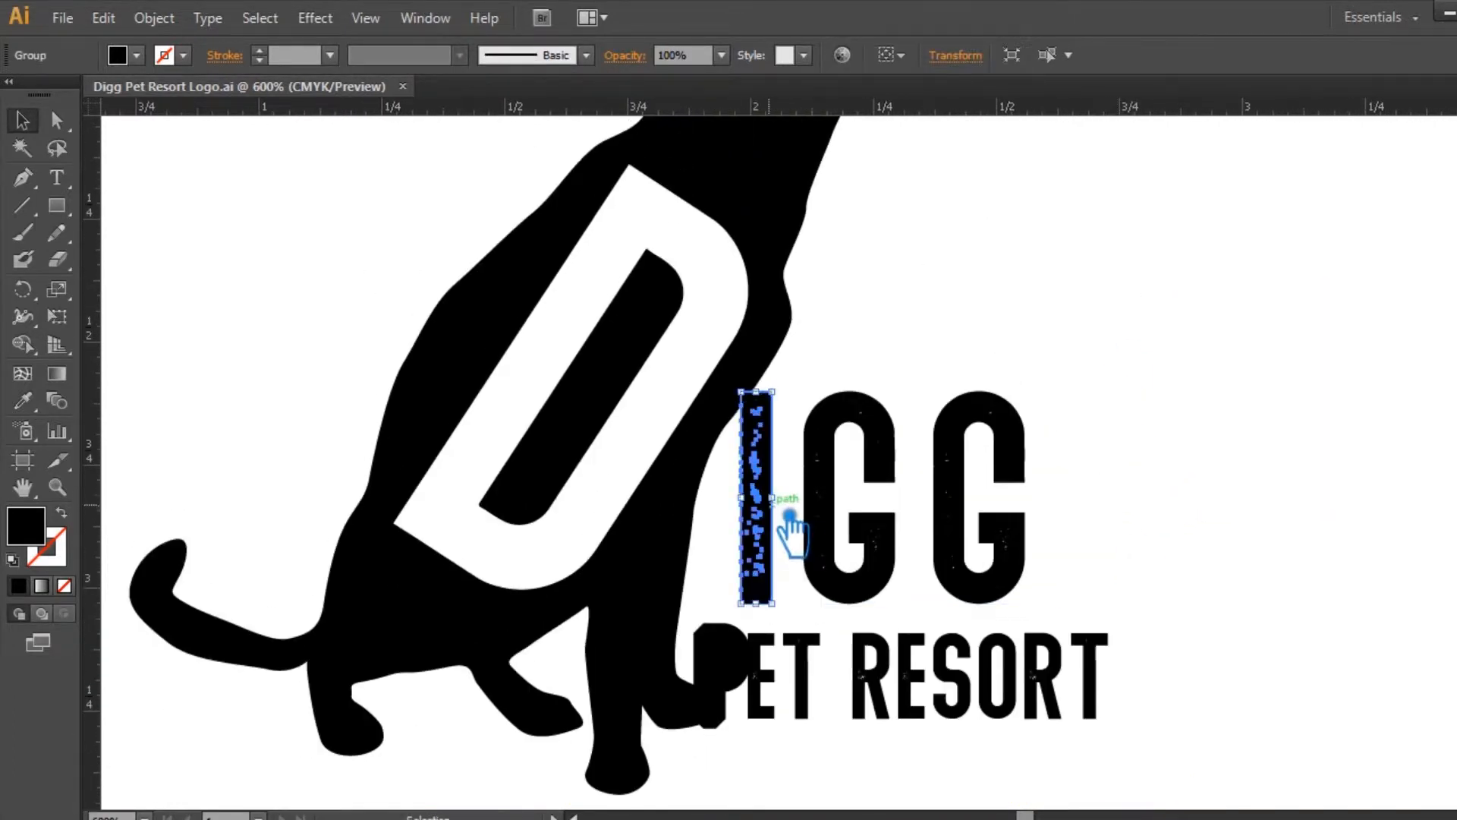
{"action": "left_click", "coordinate": [154, 18]}
{"action": "mouse_move", "coordinate": [220, 478]}
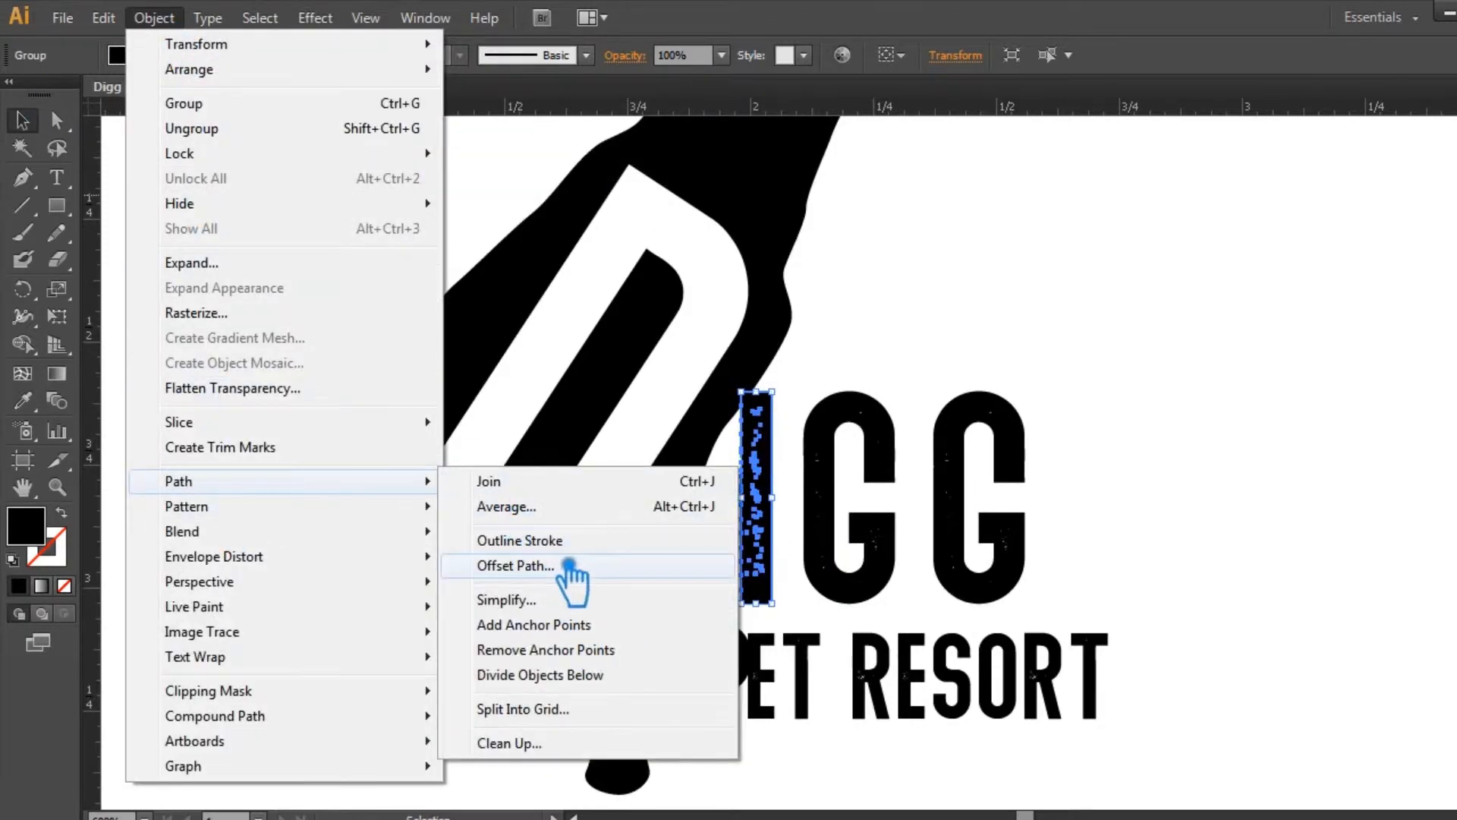
{"action": "left_click", "coordinate": [570, 563]}
{"action": "left_click", "coordinate": [966, 453]}
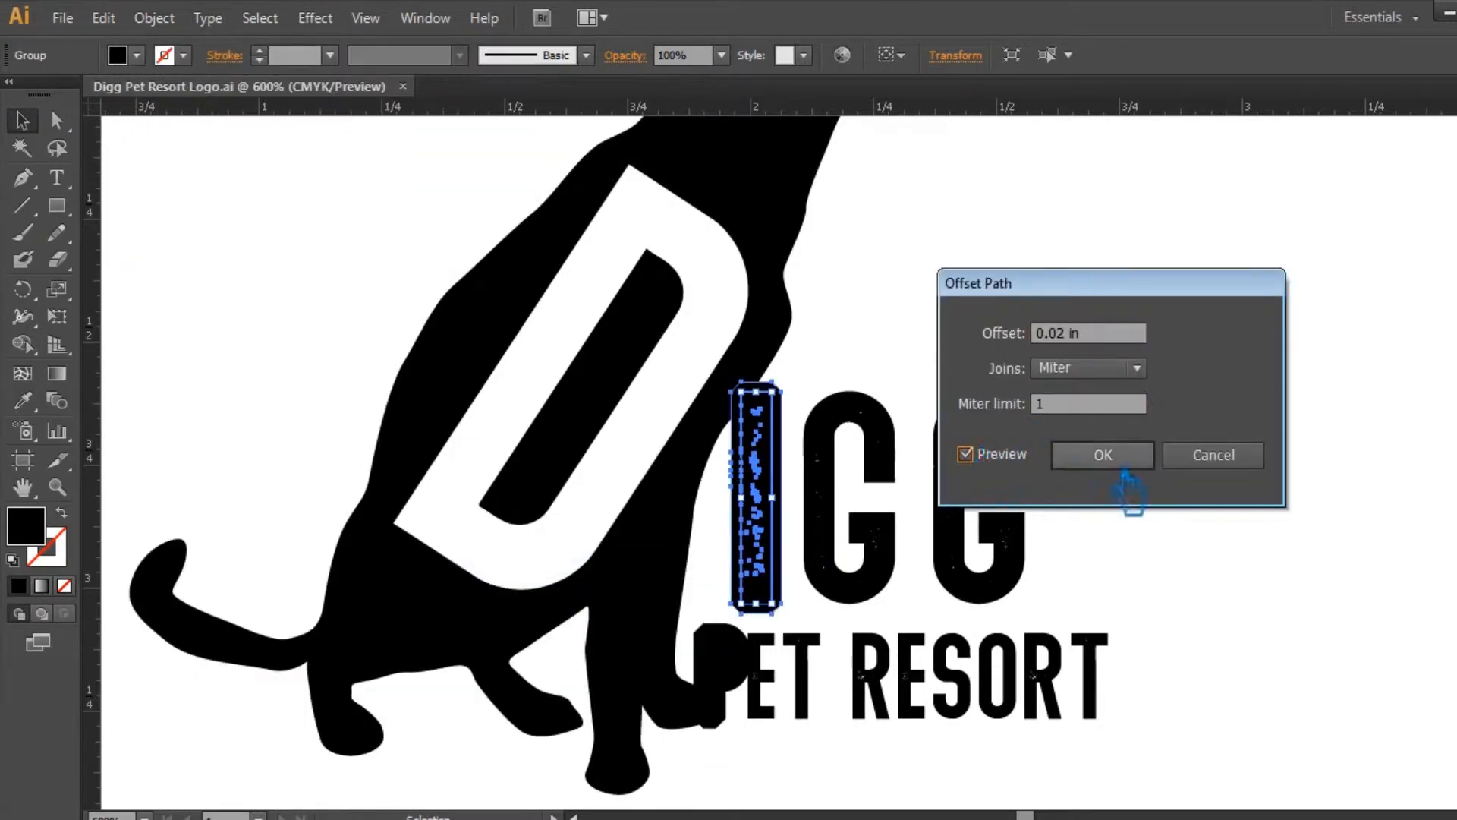
{"action": "type", "text": "3"}
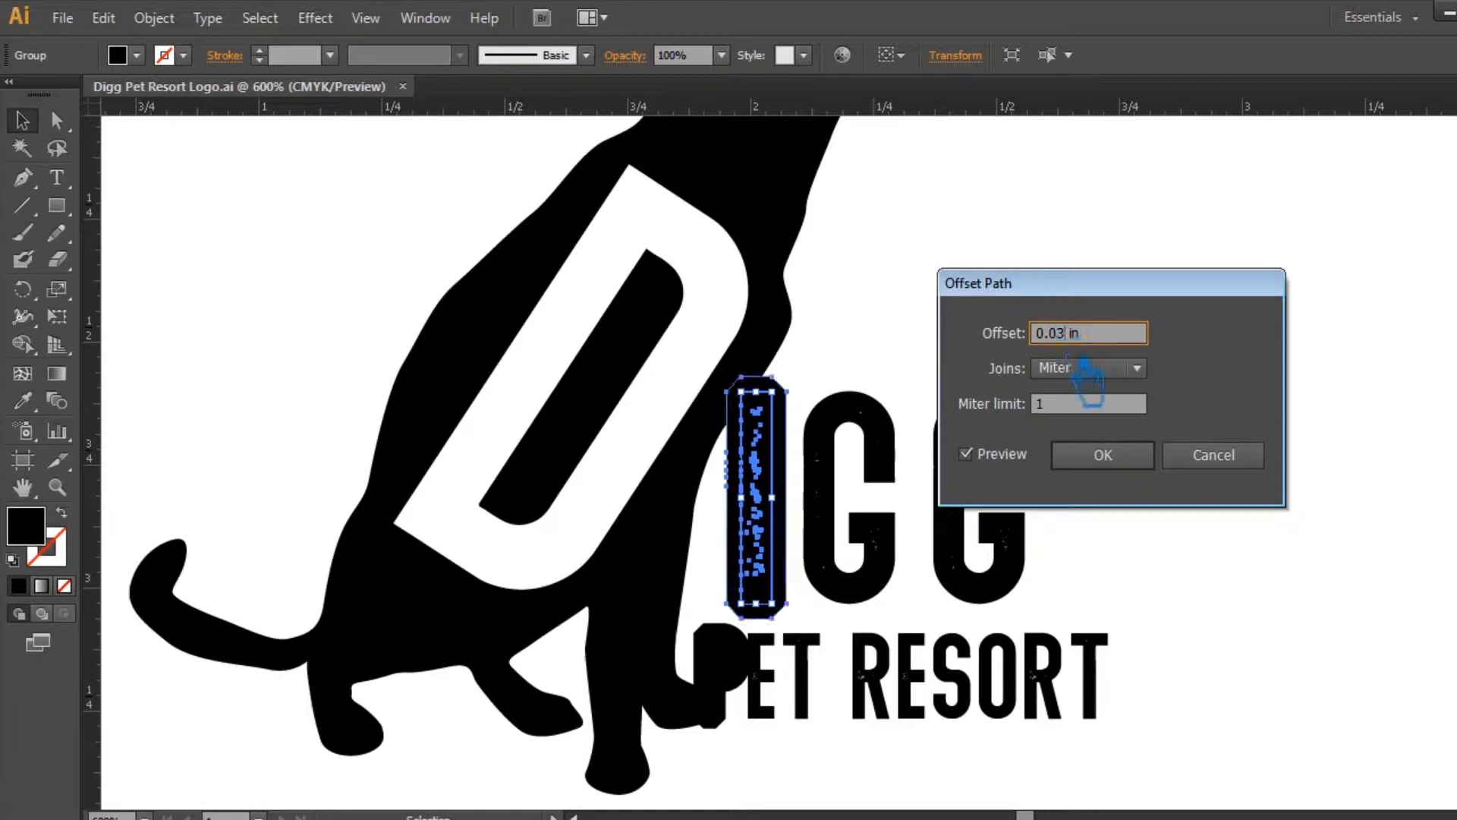
{"action": "left_click", "coordinate": [1103, 453]}
{"action": "left_click", "coordinate": [1136, 419]}
Step: Divide the dog silhouette with the offset I and P shapes using Pathfinder, and ungroup the resulting pieces
{"action": "left_click", "coordinate": [747, 408]}
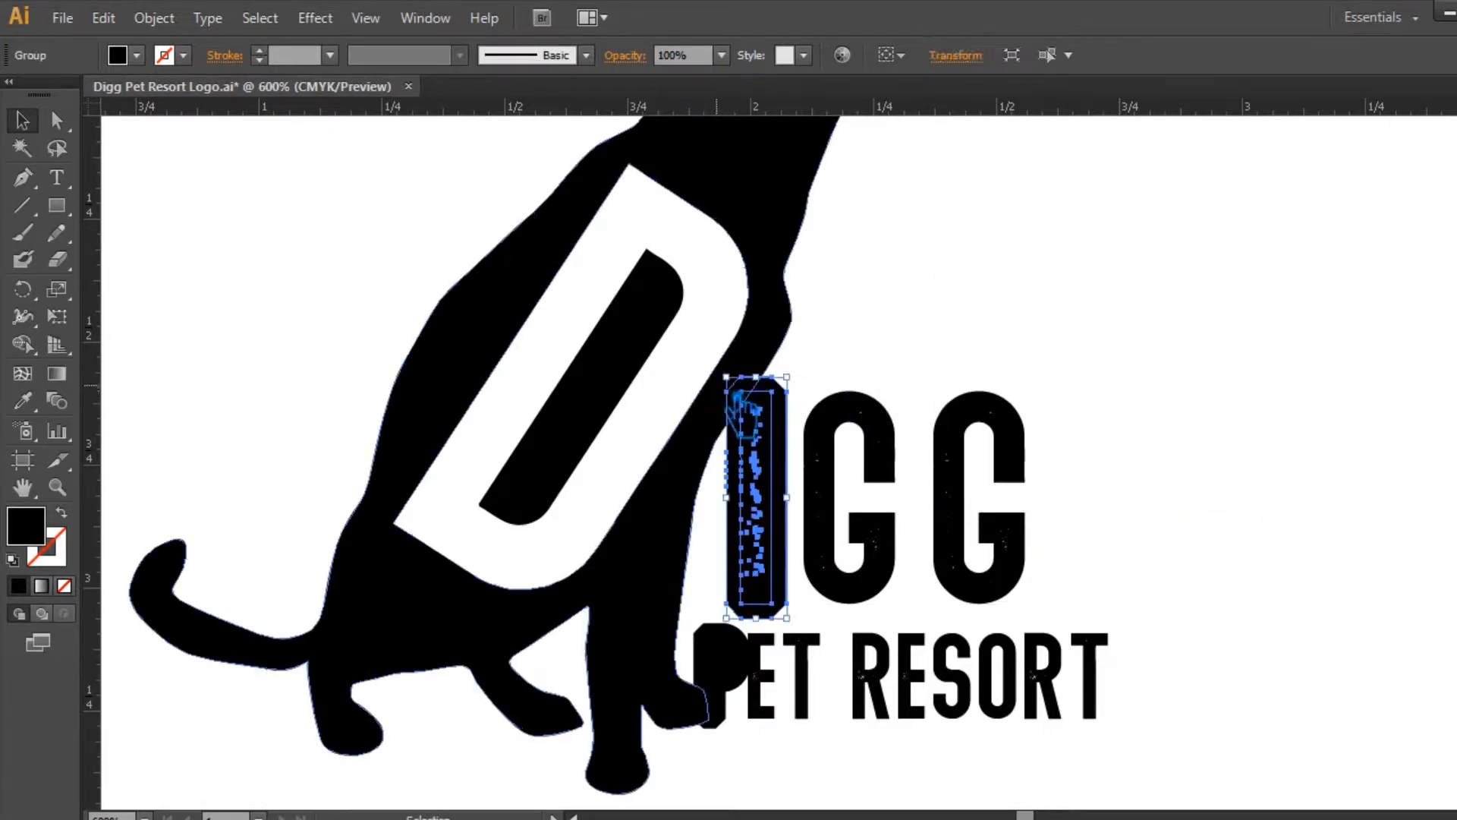
{"action": "left_click", "coordinate": [712, 409], "text": "shift"}
{"action": "left_click", "coordinate": [717, 668], "text": "shift"}
{"action": "left_click", "coordinate": [1455, 478]}
{"action": "left_click", "coordinate": [1271, 586]}
{"action": "left_click", "coordinate": [1343, 404]}
{"action": "right_click", "coordinate": [734, 457]}
{"action": "left_click", "coordinate": [766, 585]}
{"action": "left_click", "coordinate": [1038, 340]}
Step: Delete the divided offset pieces around the I to cut a gap between the letter and the dog's body
{"action": "left_click", "coordinate": [774, 388]}
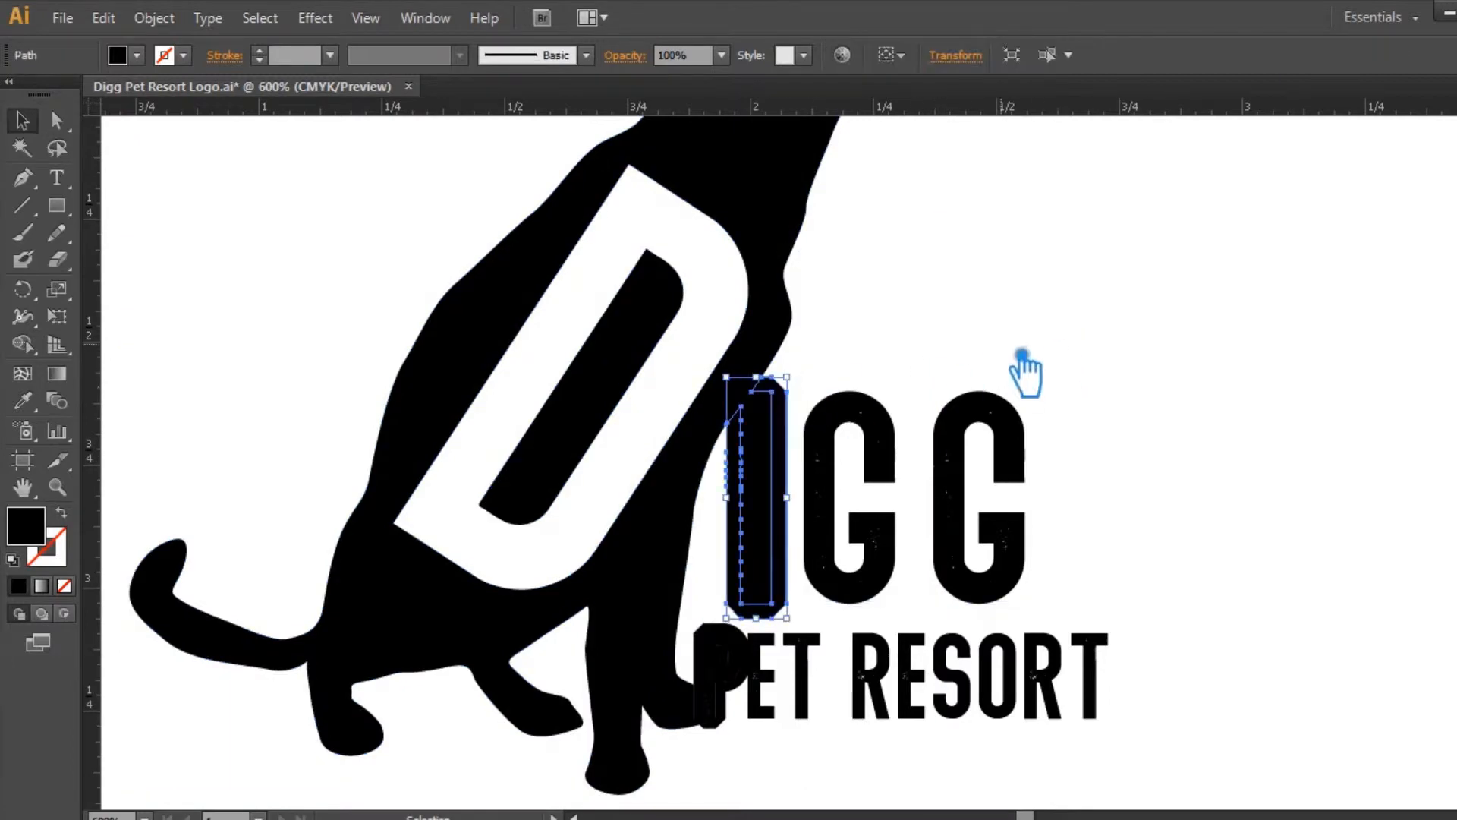
{"action": "key", "text": "Delete"}
{"action": "left_click", "coordinate": [748, 387]}
{"action": "key", "text": "Delete"}
{"action": "left_click", "coordinate": [961, 351]}
Step: Delete the divided offset pieces around the P, including the leftover sliver on the dog's paw
{"action": "left_click", "coordinate": [976, 270]}
{"action": "left_click", "coordinate": [751, 633]}
{"action": "key", "text": "Delete"}
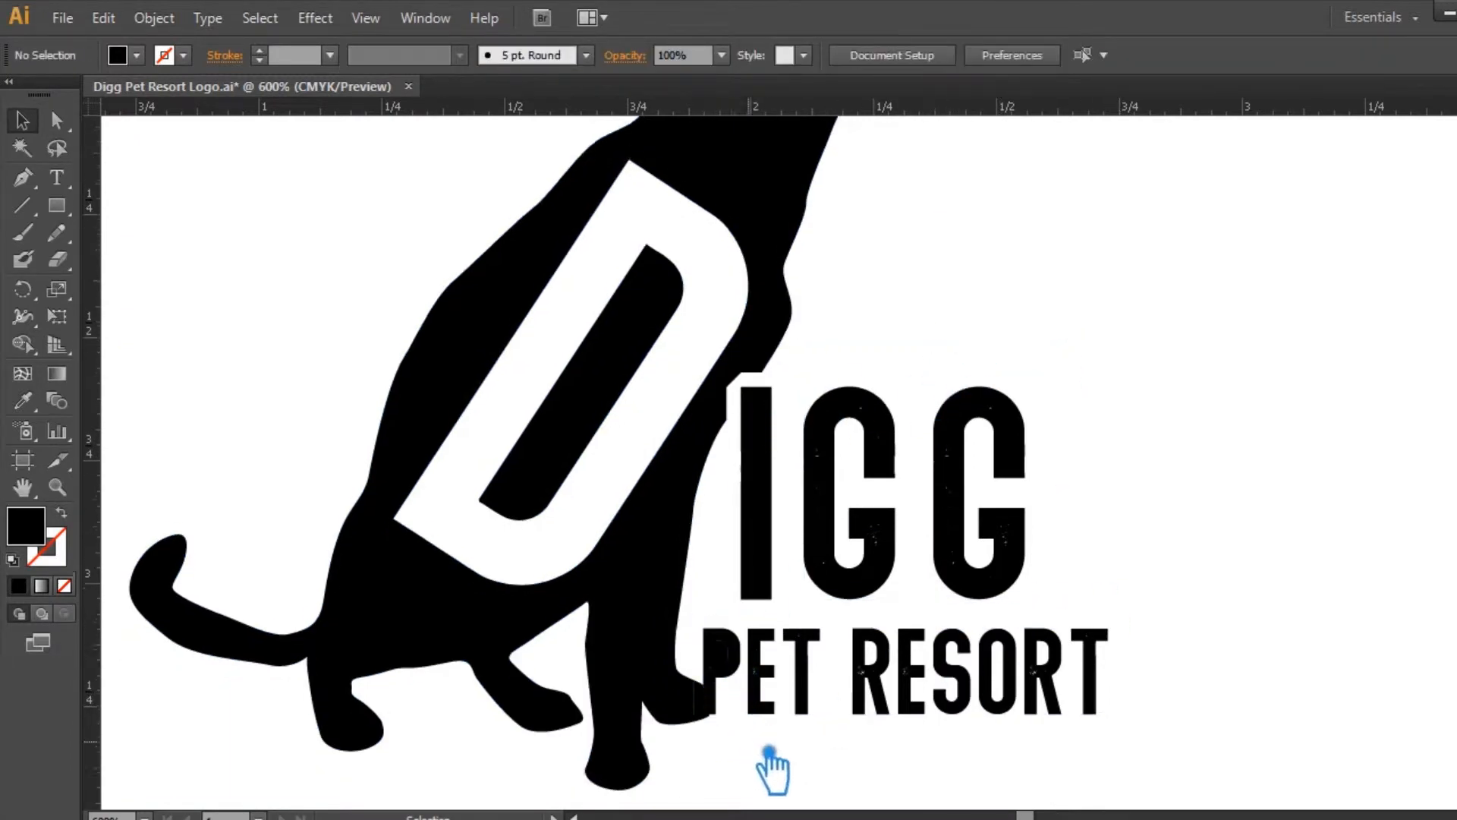
{"action": "scroll", "coordinate": [770, 721], "scroll_direction": "down", "scroll_amount": 1}
{"action": "key", "text": "ctrl+plus"}
{"action": "scroll", "coordinate": [788, 689], "scroll_direction": "down", "scroll_amount": 2}
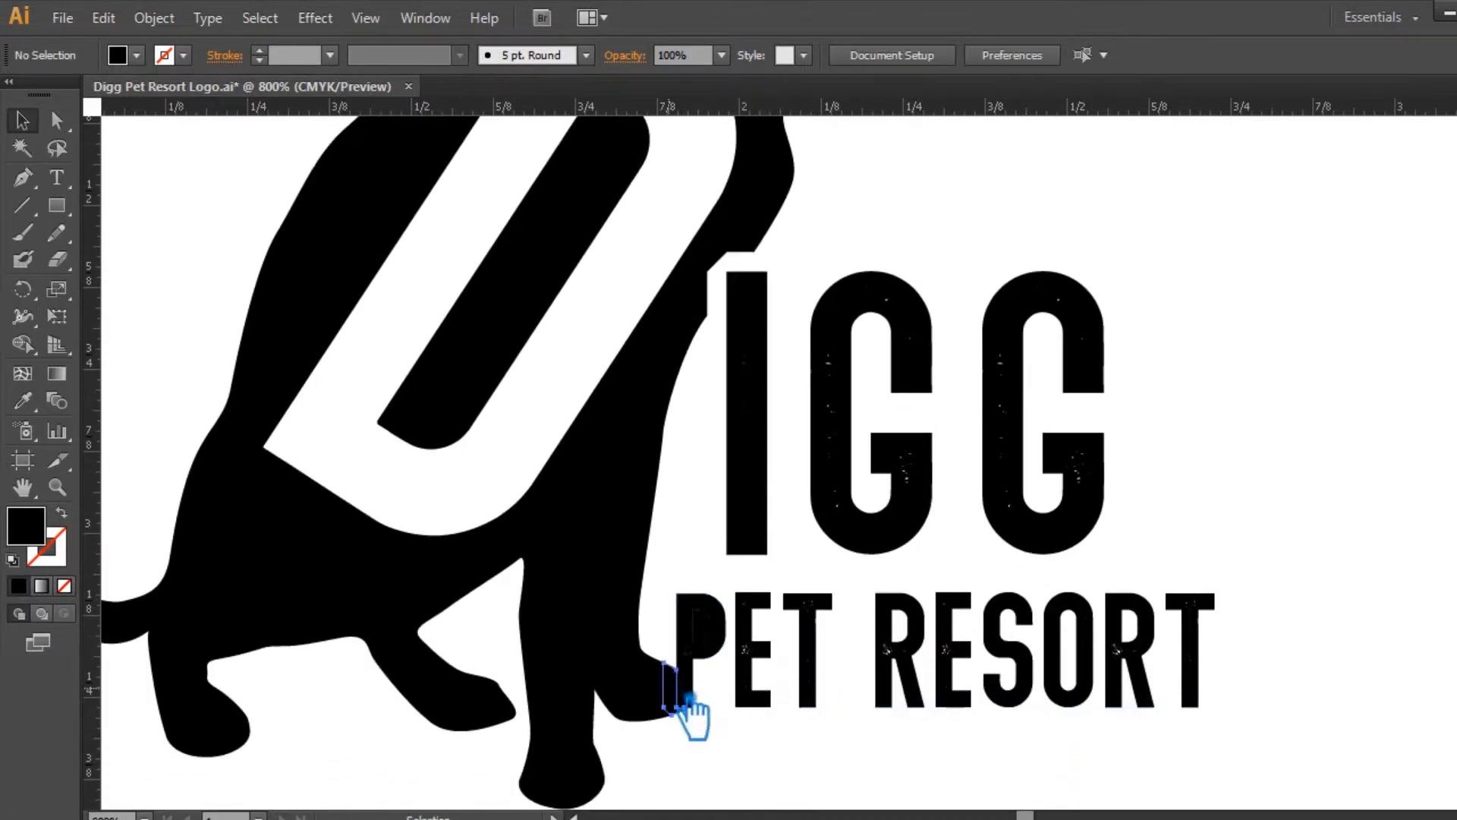
{"action": "scroll", "coordinate": [761, 747], "scroll_direction": "up", "scroll_amount": 1}
{"action": "left_click", "coordinate": [723, 668]}
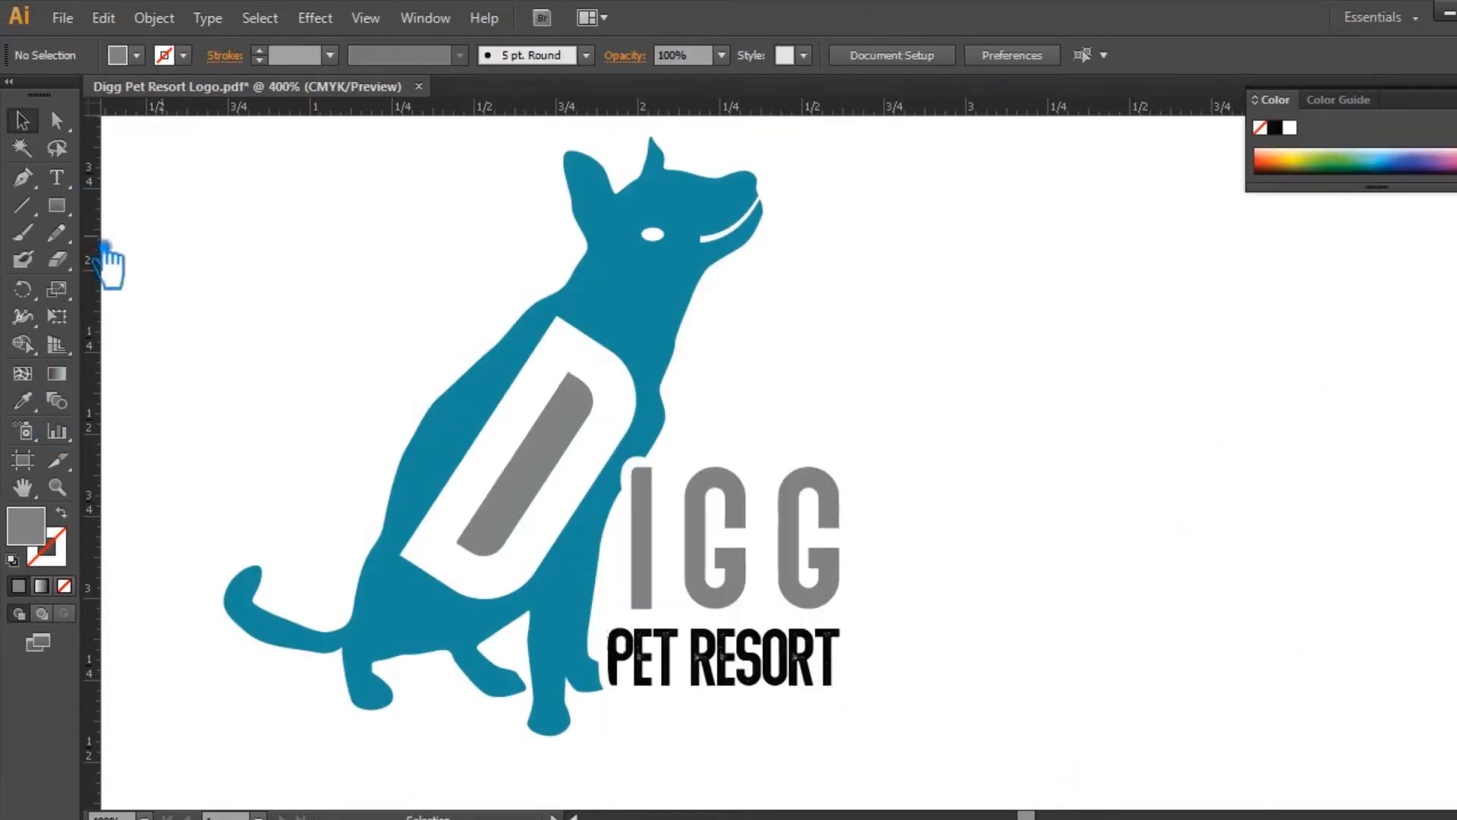
Step: Draw a long gray ellipse, move it onto the dog and rotate it to slope up toward the head
{"action": "left_click_drag", "start_coordinate": [57, 205], "coordinate": [163, 263]}
{"action": "mouse_move", "coordinate": [868, 304]}
{"action": "left_mouse_down"}
{"action": "mouse_move", "coordinate": [1089, 436]}
{"action": "mouse_move", "coordinate": [1148, 501]}
{"action": "mouse_move", "coordinate": [1188, 403]}
{"action": "left_mouse_up"}
{"action": "key", "text": "v"}
{"action": "left_click_drag", "start_coordinate": [1061, 357], "coordinate": [633, 334]}
{"action": "left_click_drag", "start_coordinate": [789, 296], "coordinate": [718, 286]}
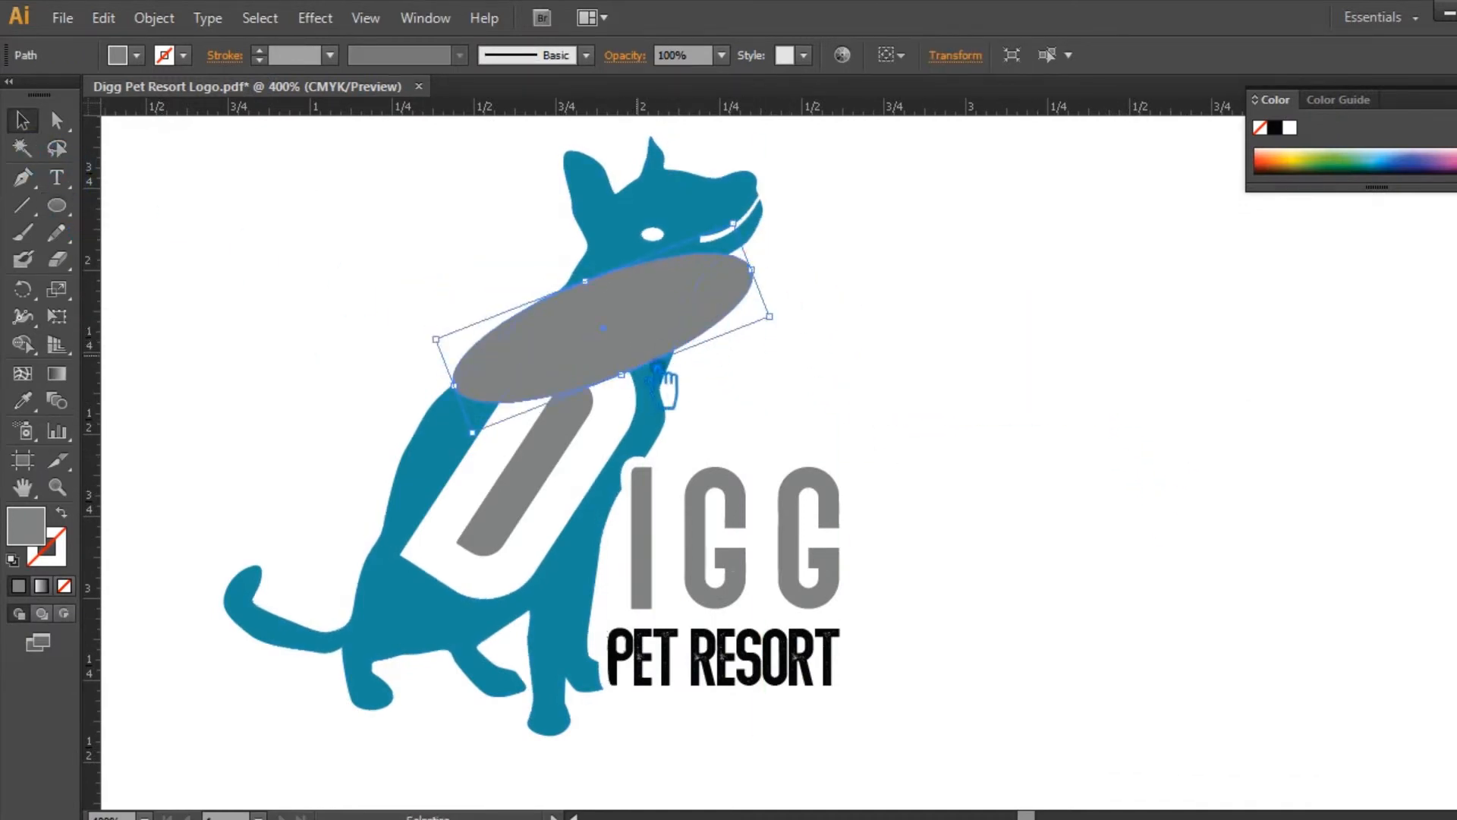
Step: Move the tilted ellipse down over the large D, enlarge it and lay a slightly smaller ellipse inside it
{"action": "left_click_drag", "start_coordinate": [622, 374], "coordinate": [617, 353]}
{"action": "left_click_drag", "start_coordinate": [761, 294], "coordinate": [867, 316]}
{"action": "left_click_drag", "start_coordinate": [698, 315], "coordinate": [609, 484]}
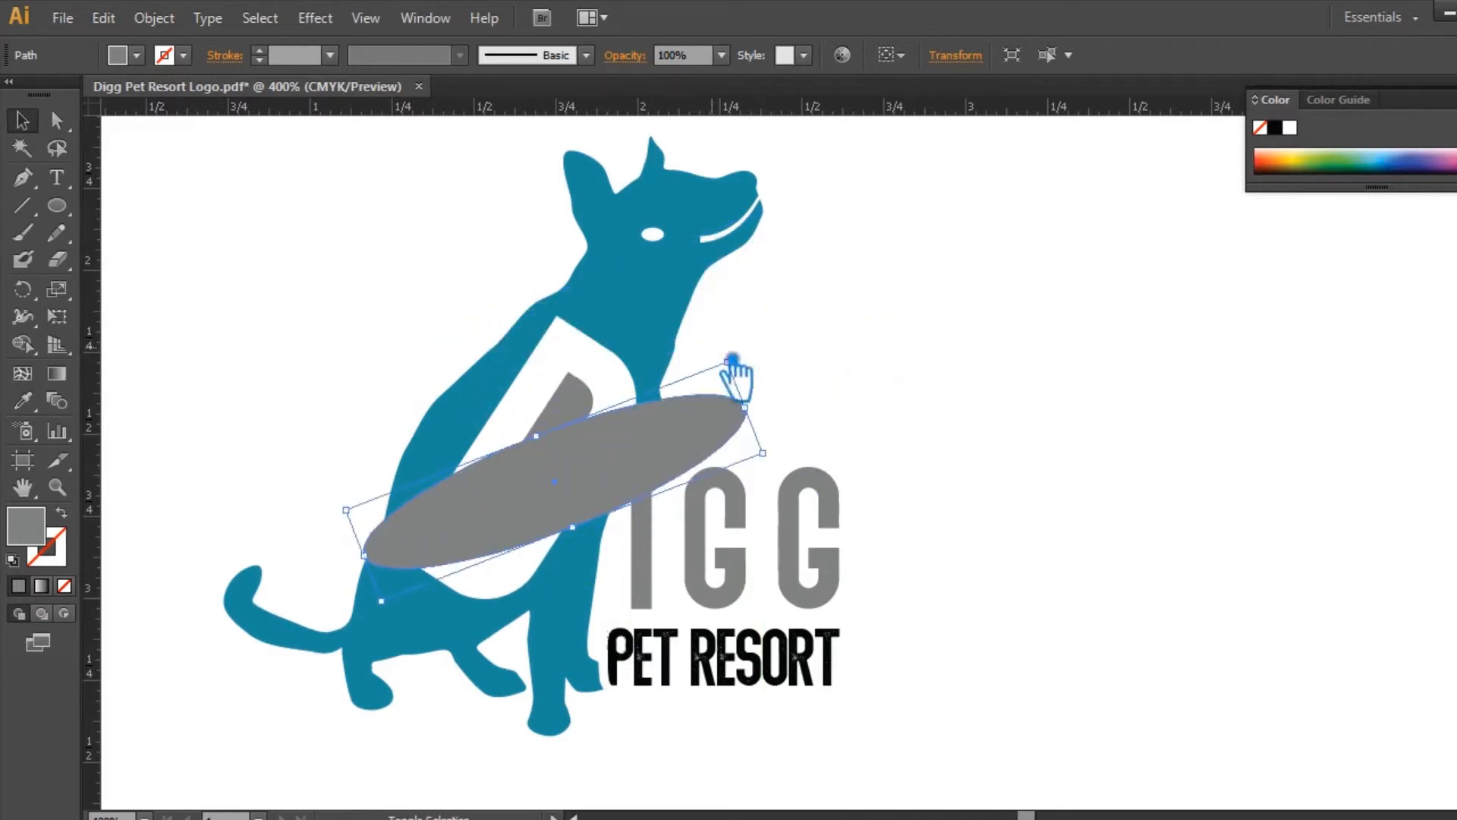
{"action": "left_click_drag", "start_coordinate": [728, 361], "coordinate": [808, 293]}
{"action": "left_click_drag", "start_coordinate": [627, 519], "coordinate": [617, 504]}
Step: Try to subtract the smaller ellipse from the larger one with Minus Front to form a ring
{"action": "left_click_drag", "start_coordinate": [919, 454], "coordinate": [746, 319]}
{"action": "key", "text": "shift+ctrl+F9"}
{"action": "left_click", "coordinate": [1306, 529]}
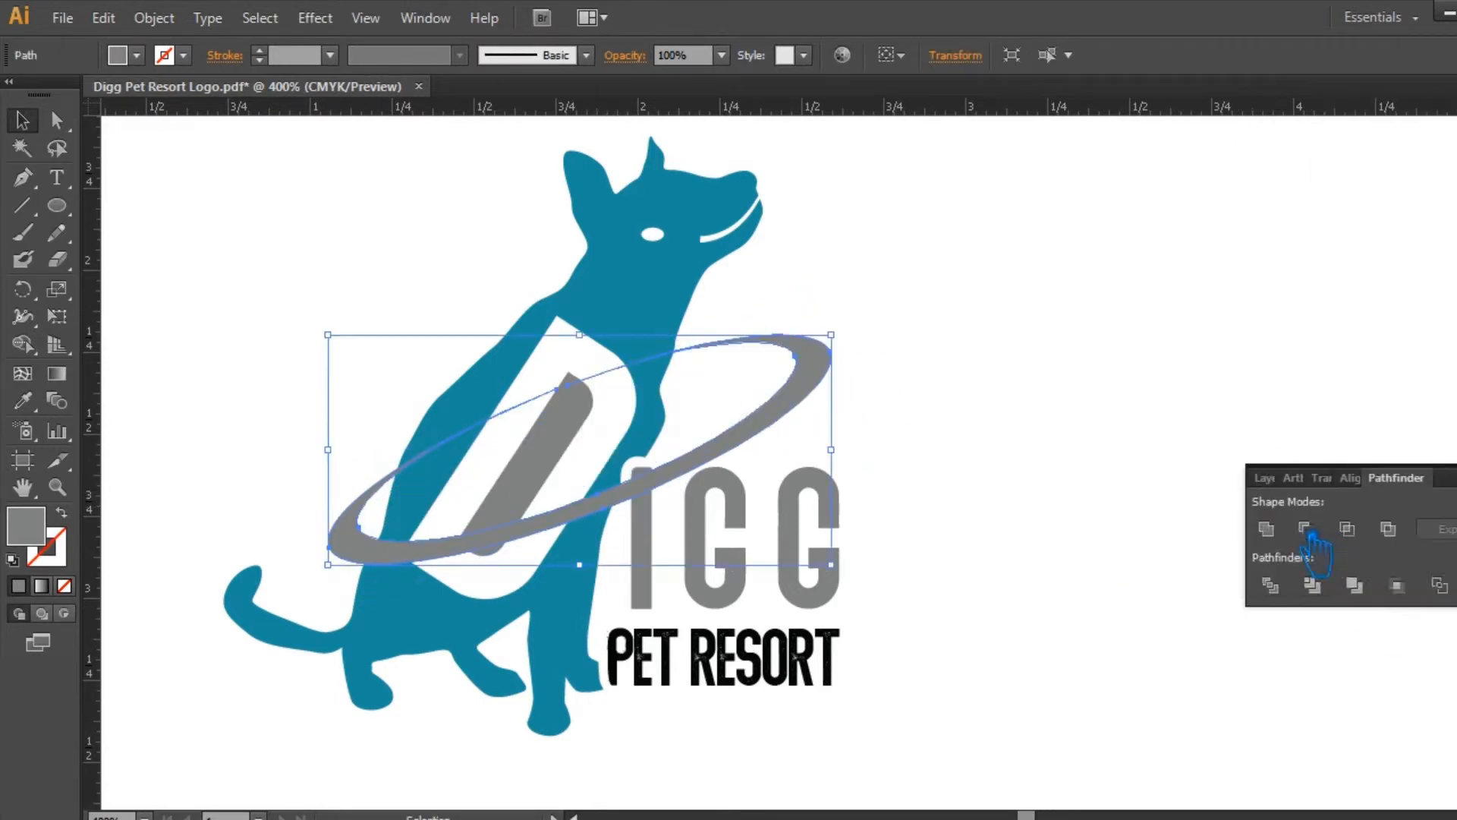
{"action": "key", "text": "ctrl+z"}
{"action": "left_click", "coordinate": [1017, 389]}
{"action": "key", "text": "shift+ctrl+F9"}
Step: Undo the ring subtraction and reselect the smaller inner ellipse
{"action": "left_click", "coordinate": [691, 397]}
{"action": "left_click", "coordinate": [682, 417], "text": "shift"}
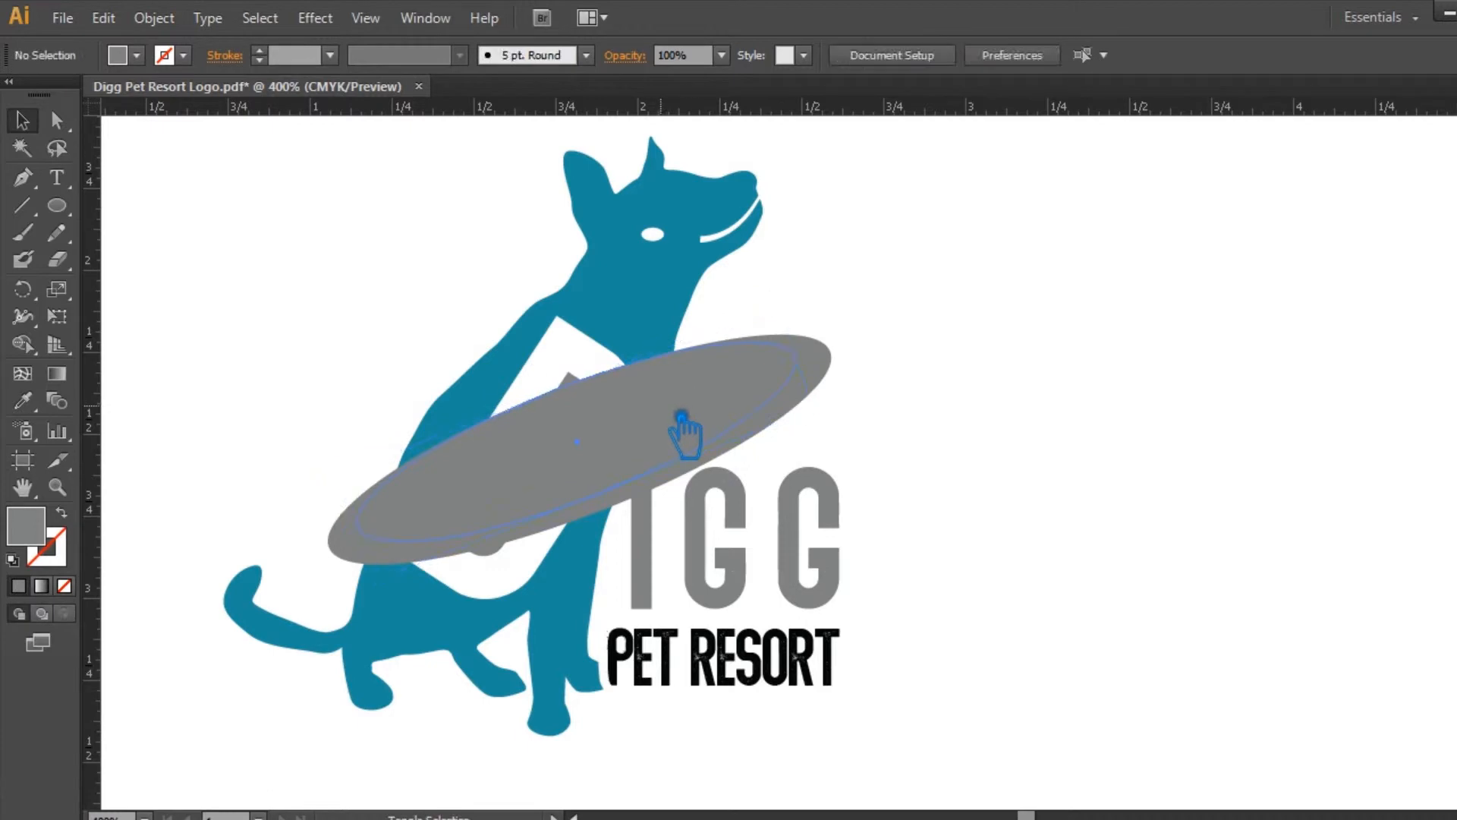
{"action": "left_click", "coordinate": [678, 399]}
{"action": "left_click", "coordinate": [1054, 384]}
{"action": "left_click_drag", "start_coordinate": [696, 421], "coordinate": [699, 413]}
{"action": "key", "text": "ctrl+plus"}
{"action": "key", "text": "ctrl+plus"}
{"action": "key", "text": "ctrl+plus"}
{"action": "left_click_drag", "start_coordinate": [1101, 279], "coordinate": [1426, 429]}
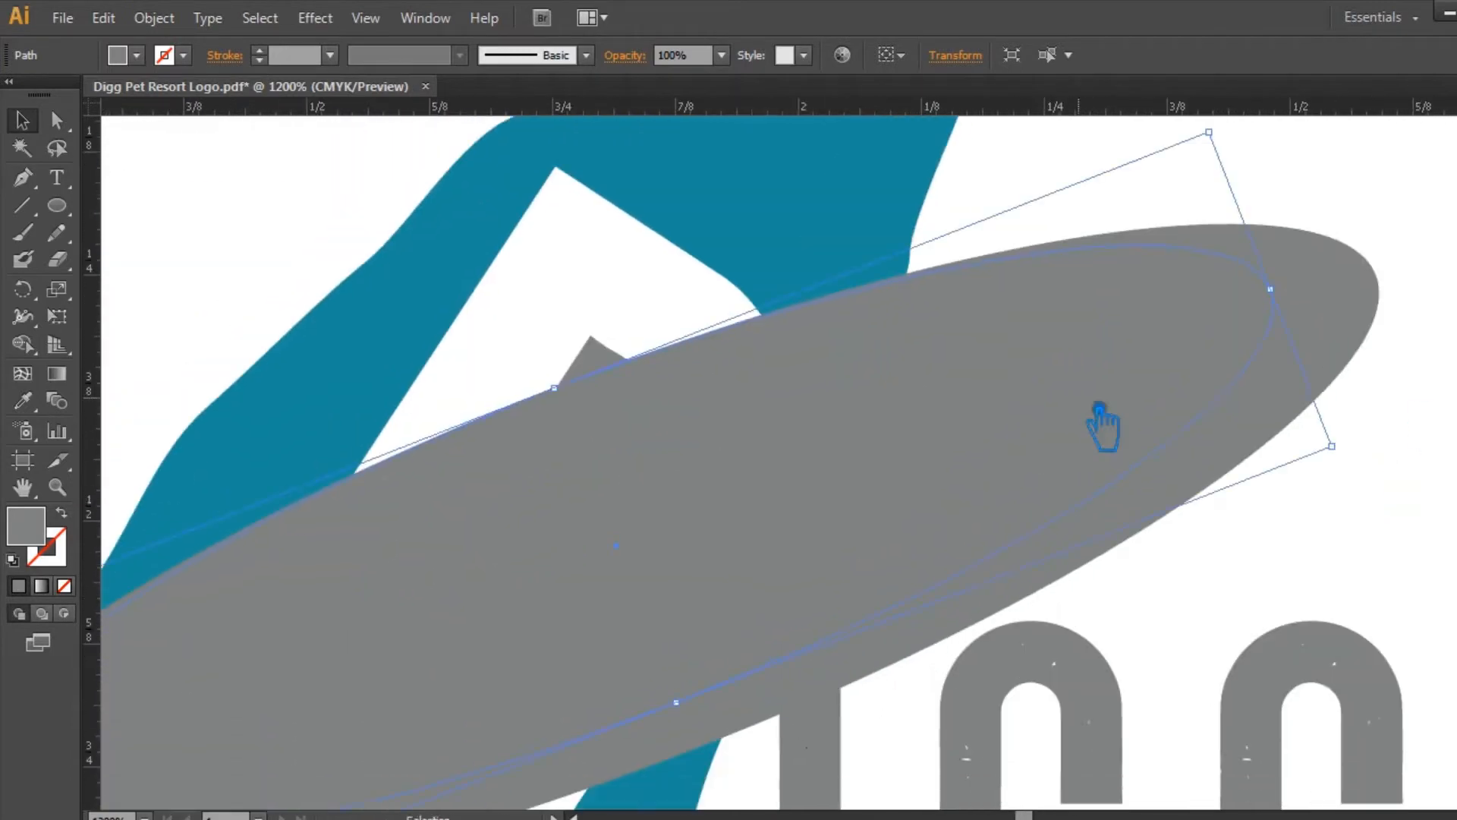
Step: Try to cut the larger ellipse with the smaller one using the Pathfinder's Divide
{"action": "left_click_drag", "start_coordinate": [821, 431], "coordinate": [820, 435]}
{"action": "key", "text": "ctrl+plus"}
{"action": "key", "text": "ctrl+plus"}
{"action": "left_click_drag", "start_coordinate": [1149, 217], "coordinate": [913, 548]}
{"action": "left_click", "coordinate": [985, 266]}
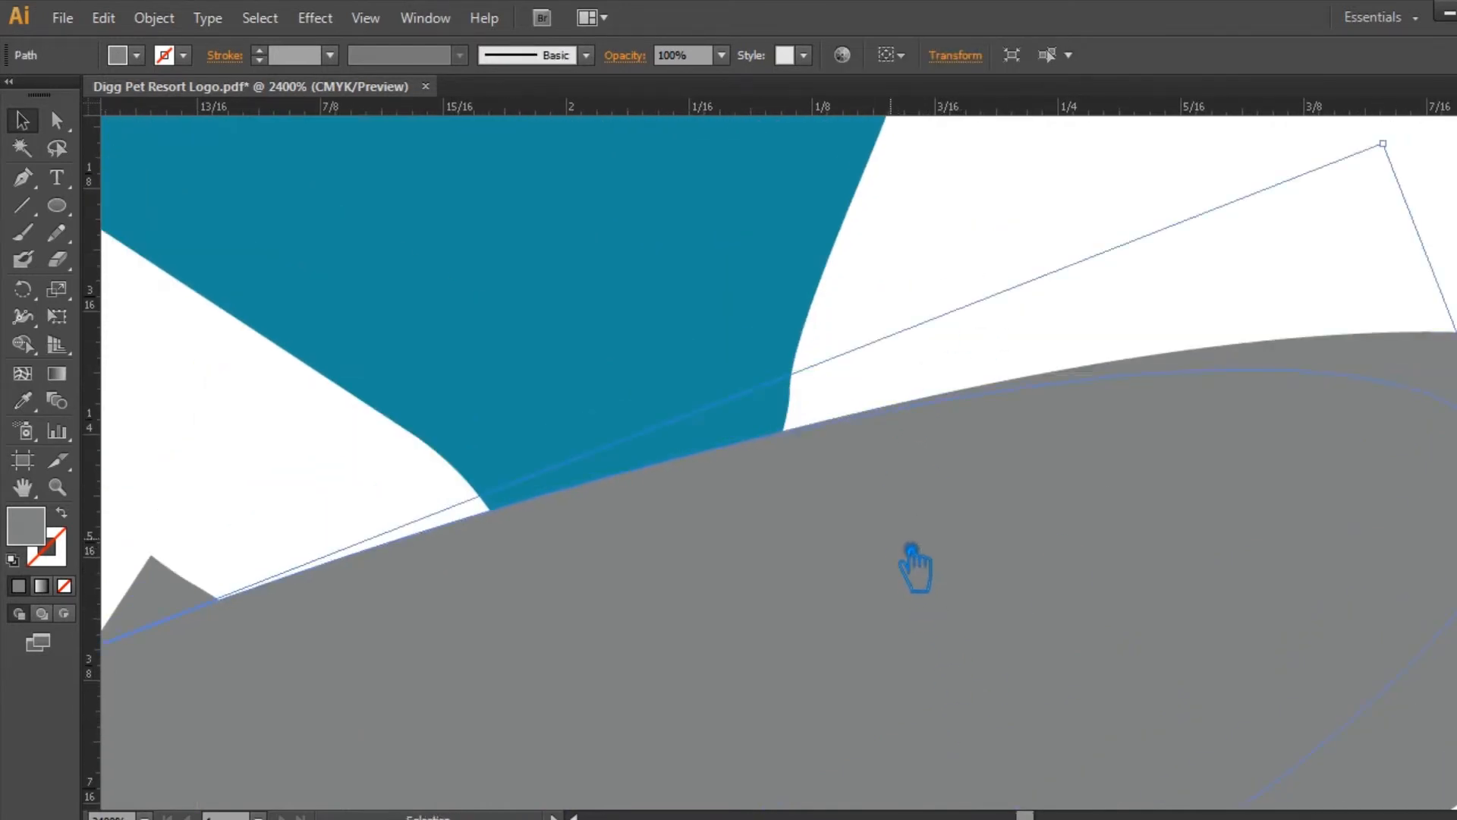
{"action": "left_click_drag", "start_coordinate": [1166, 263], "coordinate": [1427, 525]}
{"action": "key", "text": "shift+ctrl+F9"}
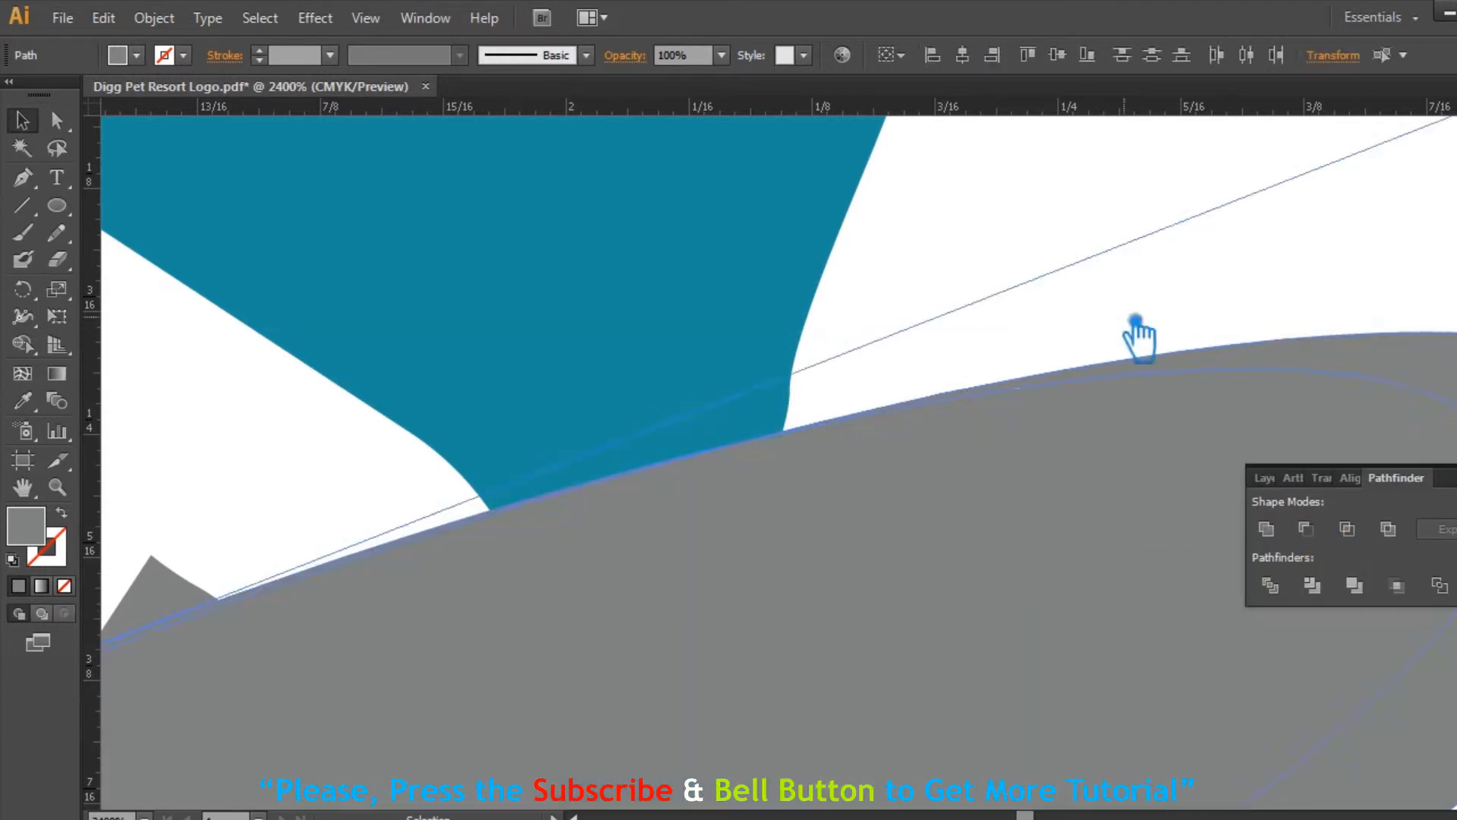
{"action": "left_click", "coordinate": [1139, 335]}
{"action": "left_click", "coordinate": [883, 512]}
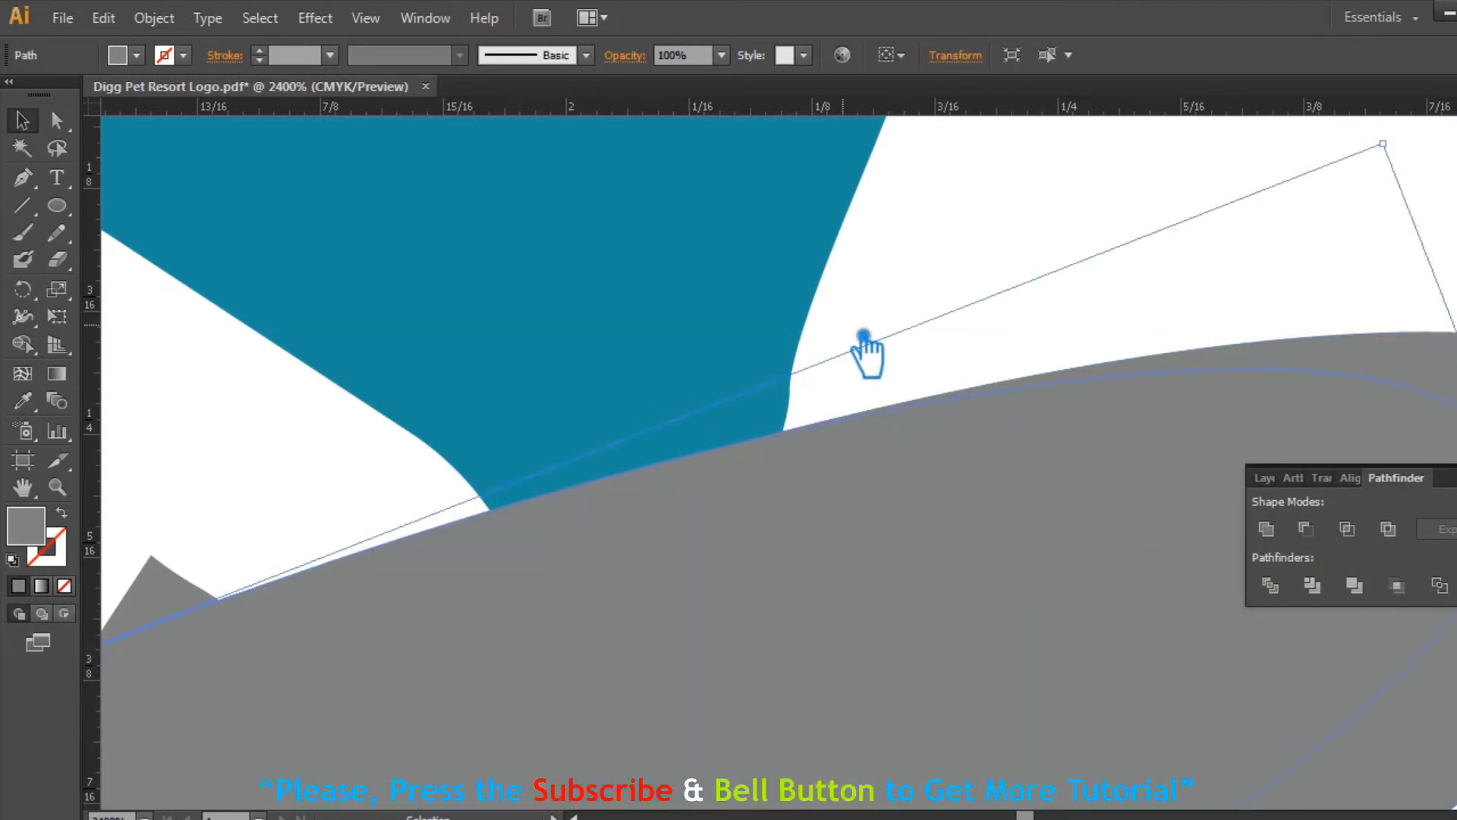
Step: Fill the smaller inner ellipse with dark gray to set it apart from the larger gray ellipse
{"action": "scroll", "coordinate": [865, 349], "scroll_direction": "up", "scroll_amount": 3}
{"action": "key", "text": "ctrl+shift+a"}
{"action": "left_click_drag", "start_coordinate": [810, 420], "coordinate": [872, 608]}
{"action": "left_click", "coordinate": [826, 172]}
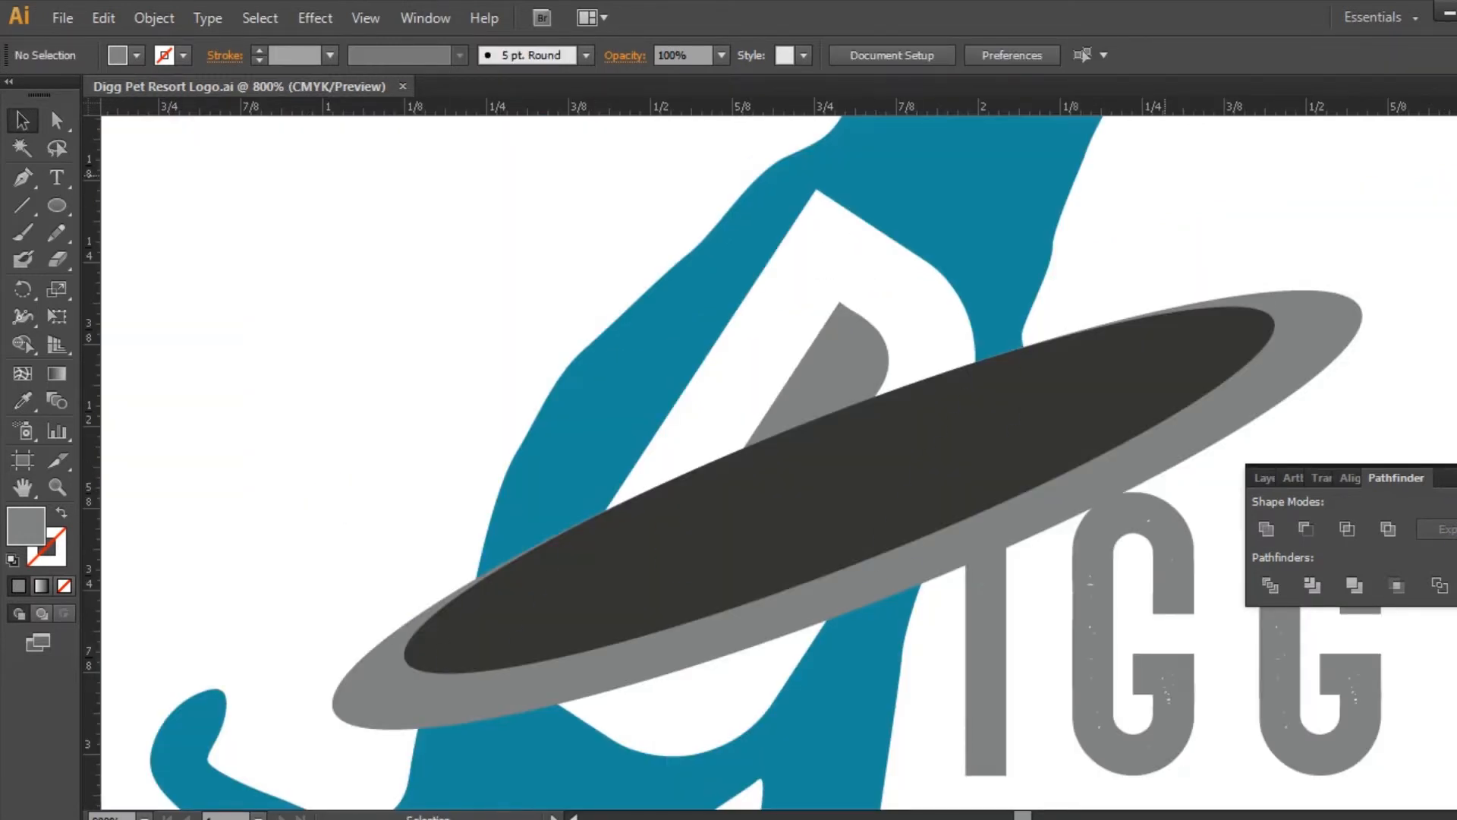
Step: Subtract the dark inner ellipse from the larger gray ellipse with Minus Front to form a tilted ring
{"action": "left_click", "coordinate": [1452, 477]}
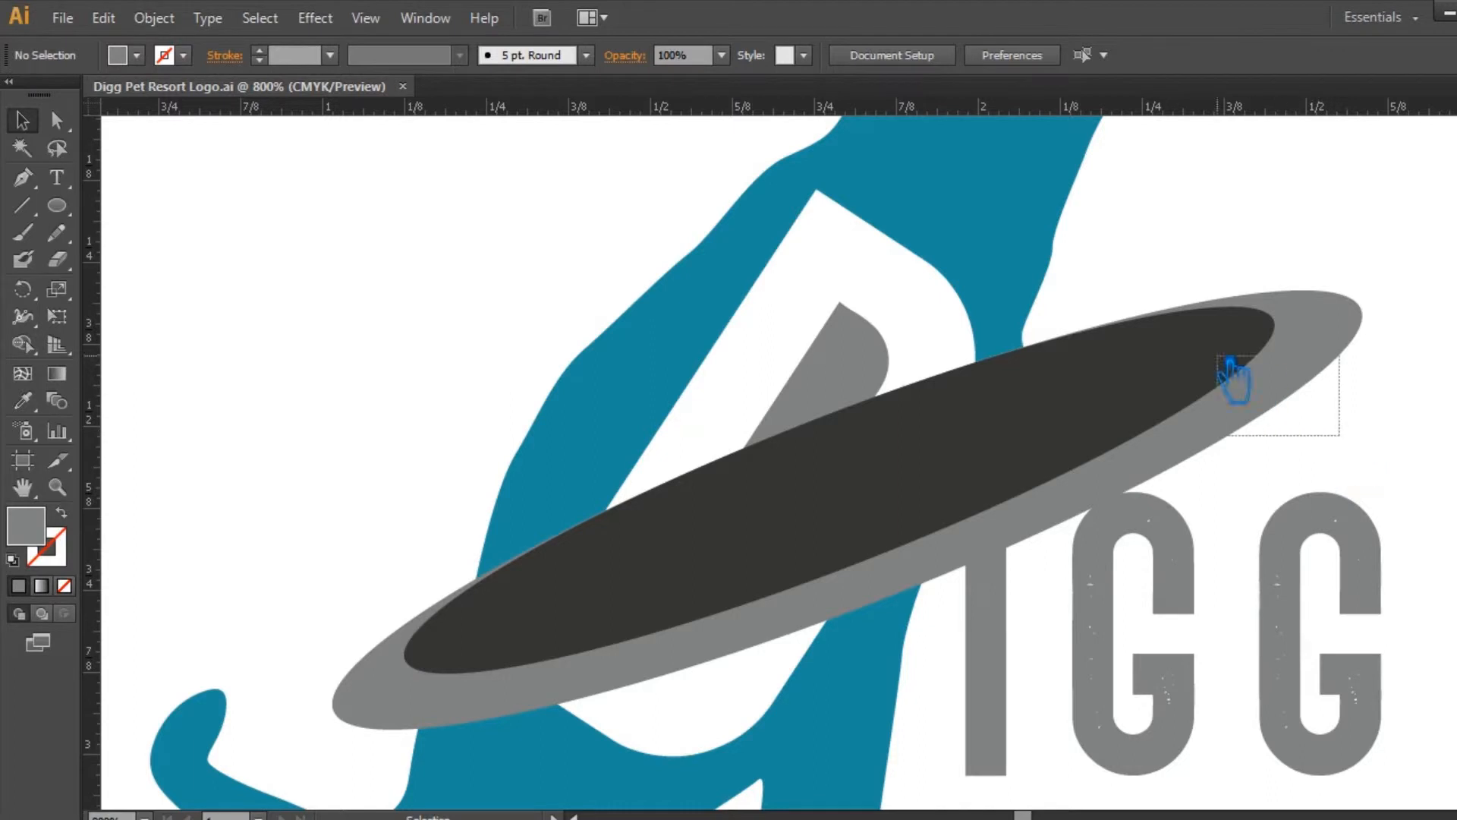
{"action": "left_click", "coordinate": [1147, 312]}
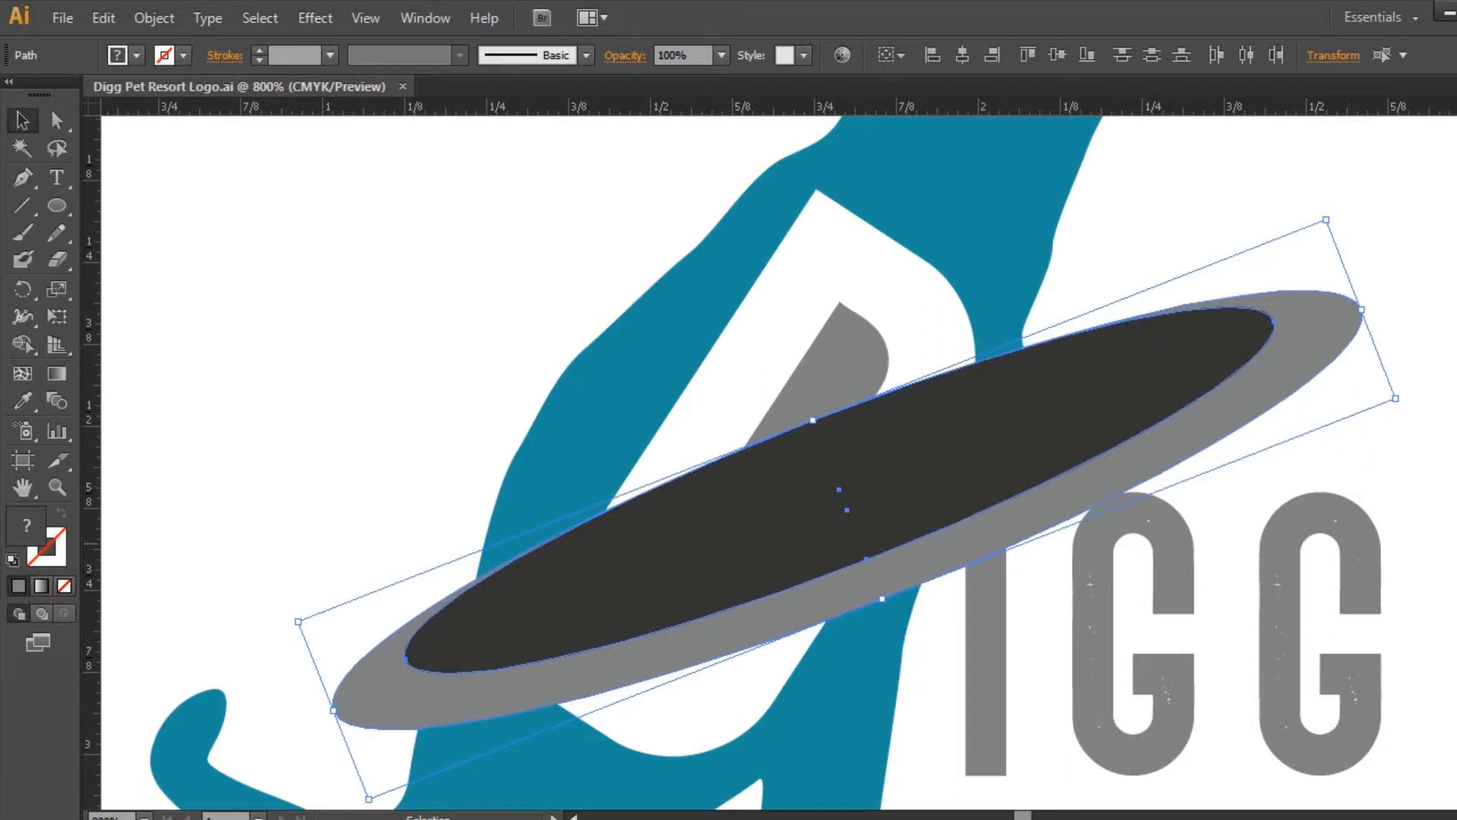
{"action": "key", "text": "ctrl+shift+F9"}
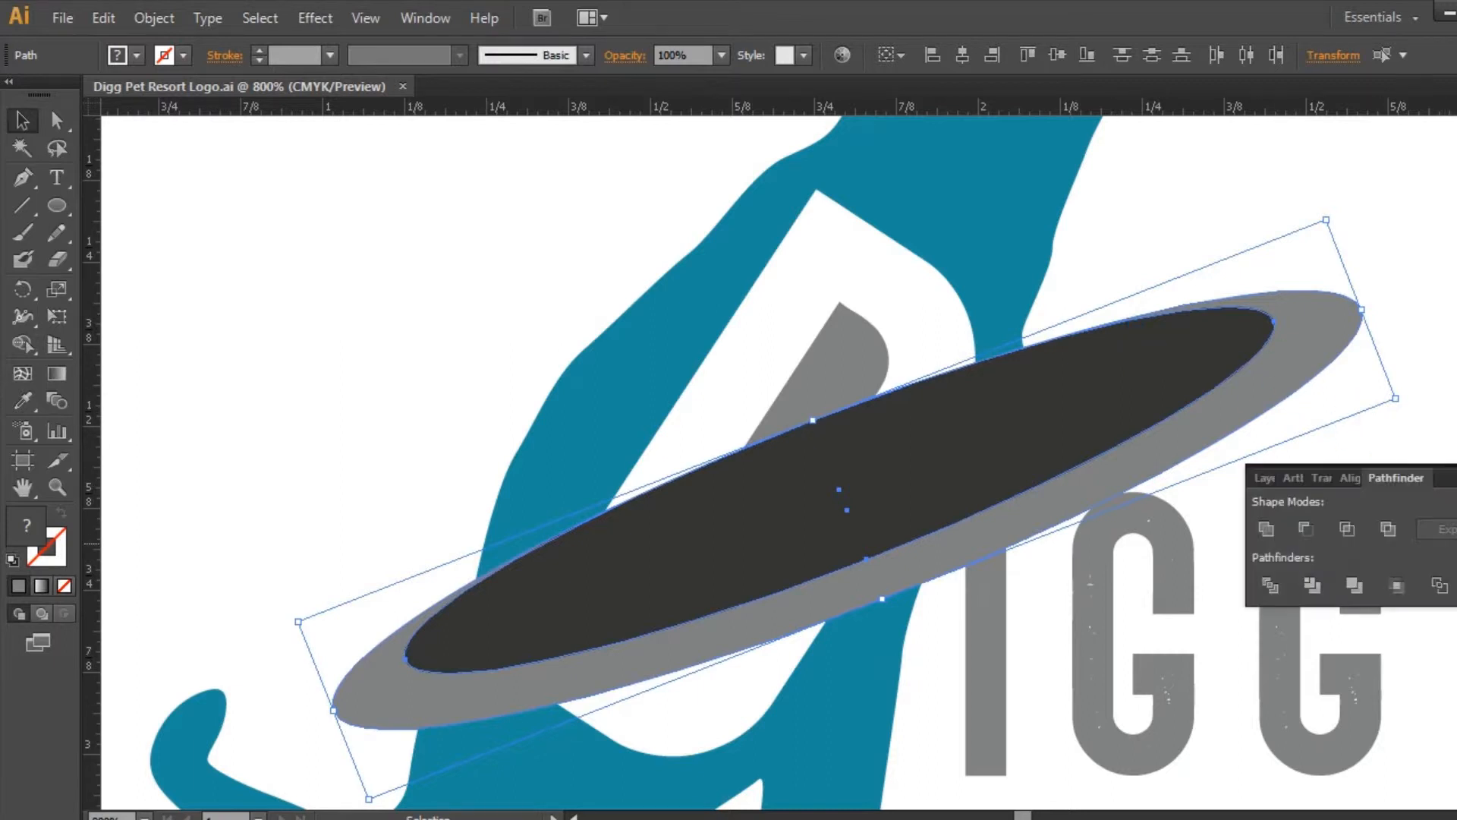
{"action": "left_click", "coordinate": [1305, 529]}
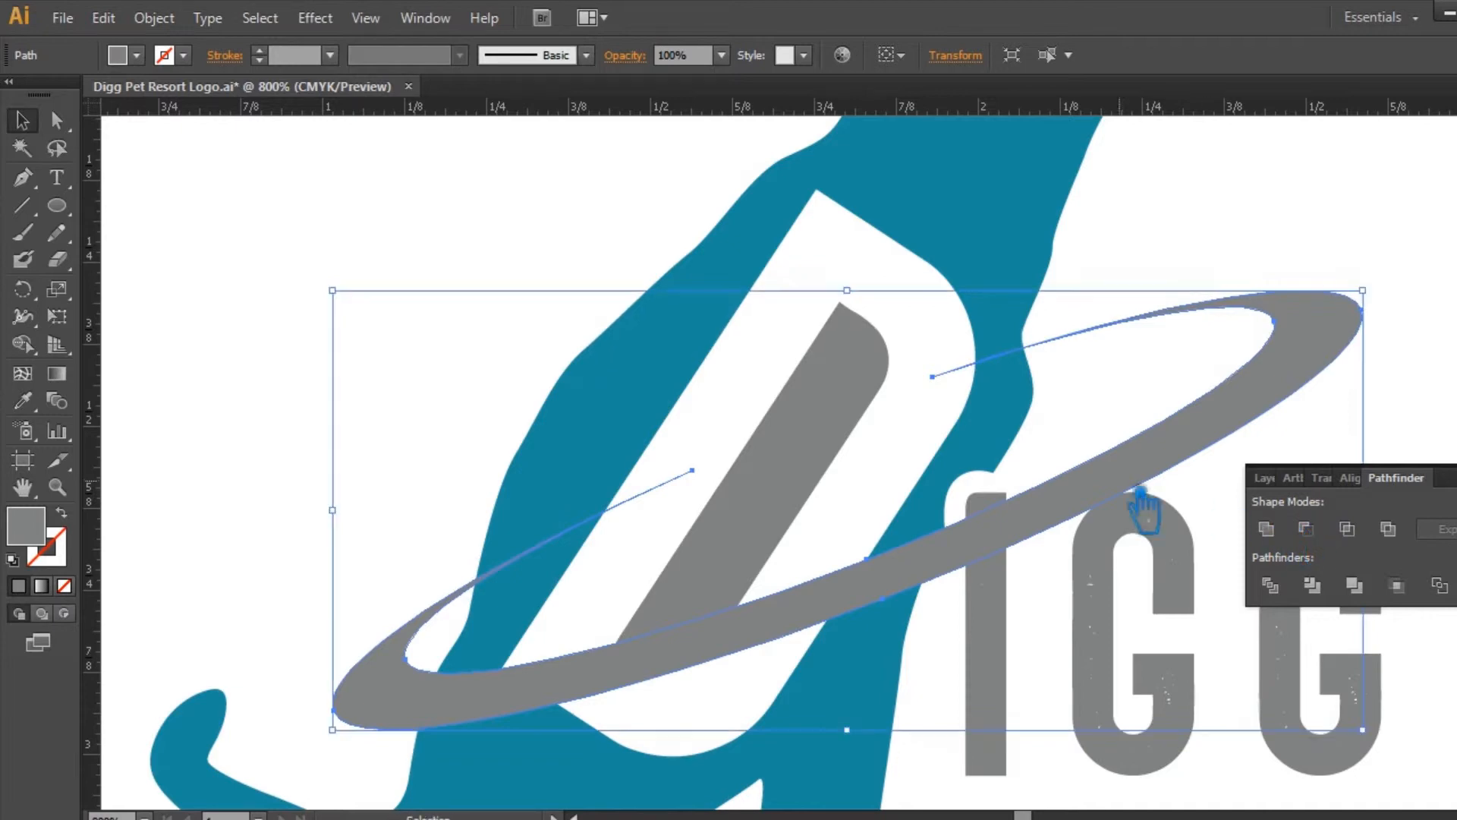
{"action": "left_click", "coordinate": [304, 252]}
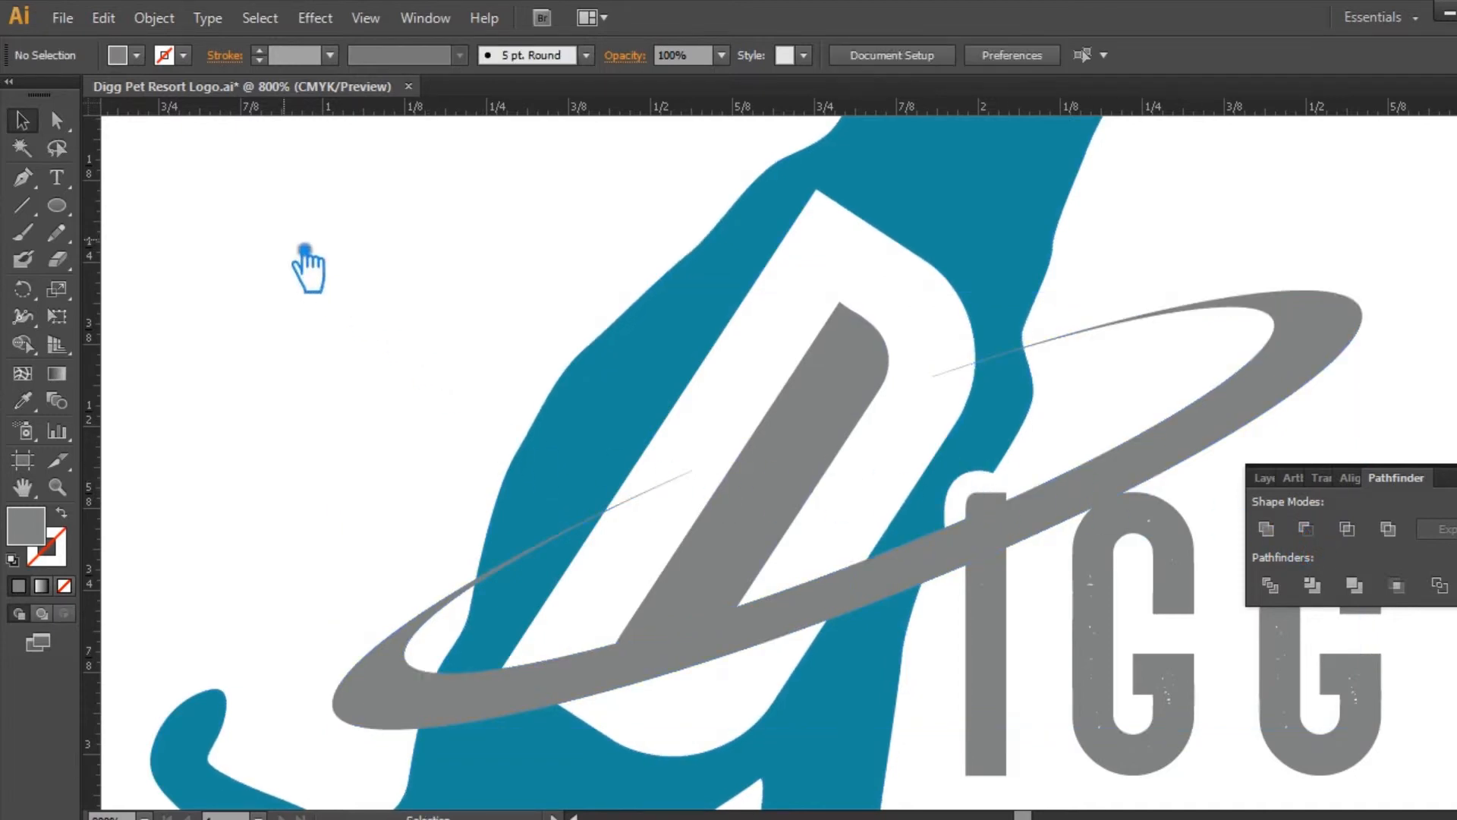
Step: Release the dog silhouette's compound path and restore it as a compound path
{"action": "key", "text": "ctrl+minus"}
{"action": "key", "text": "ctrl+minus"}
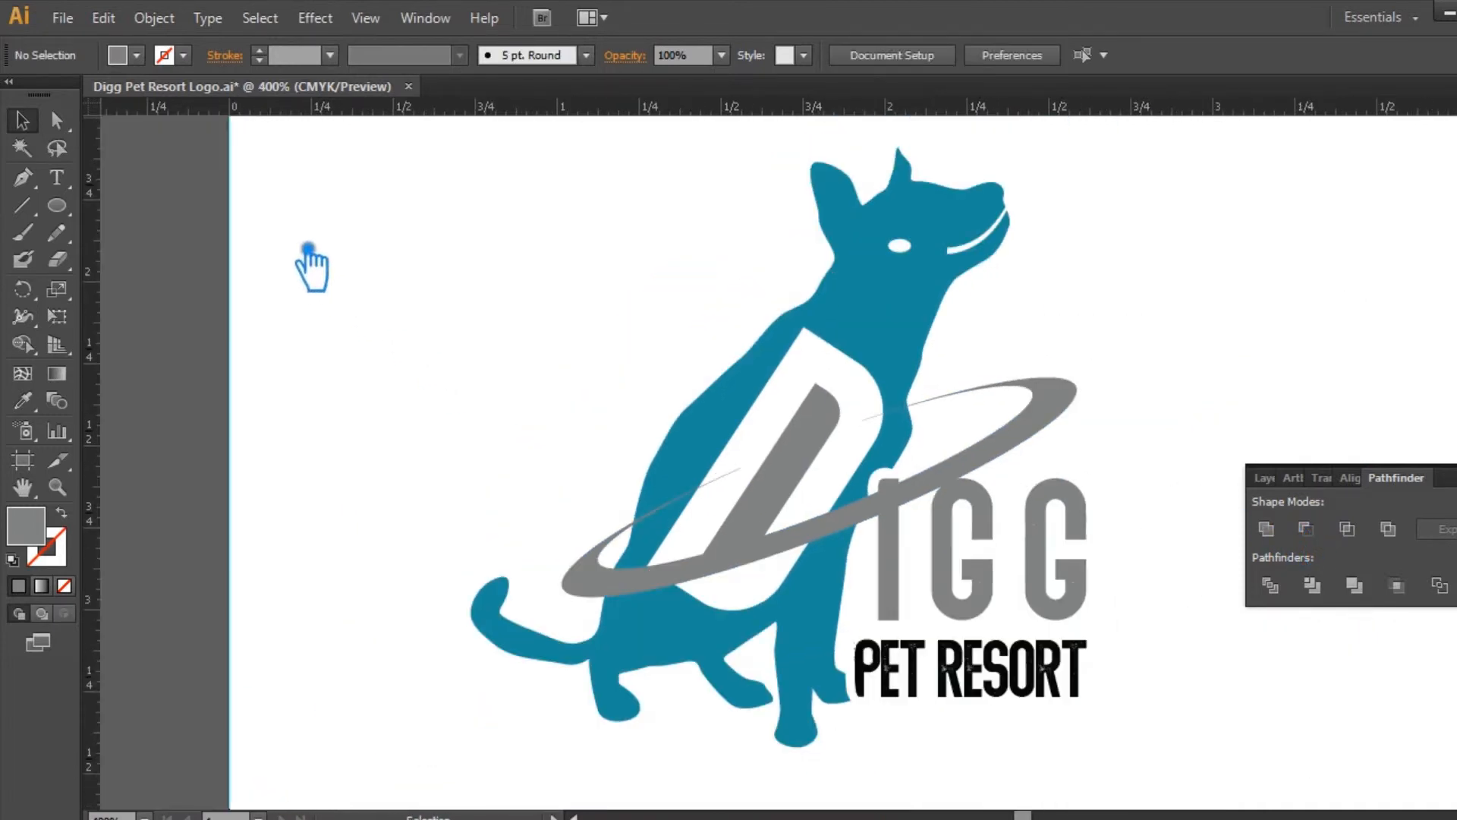
{"action": "left_click_drag", "start_coordinate": [542, 325], "coordinate": [406, 318]}
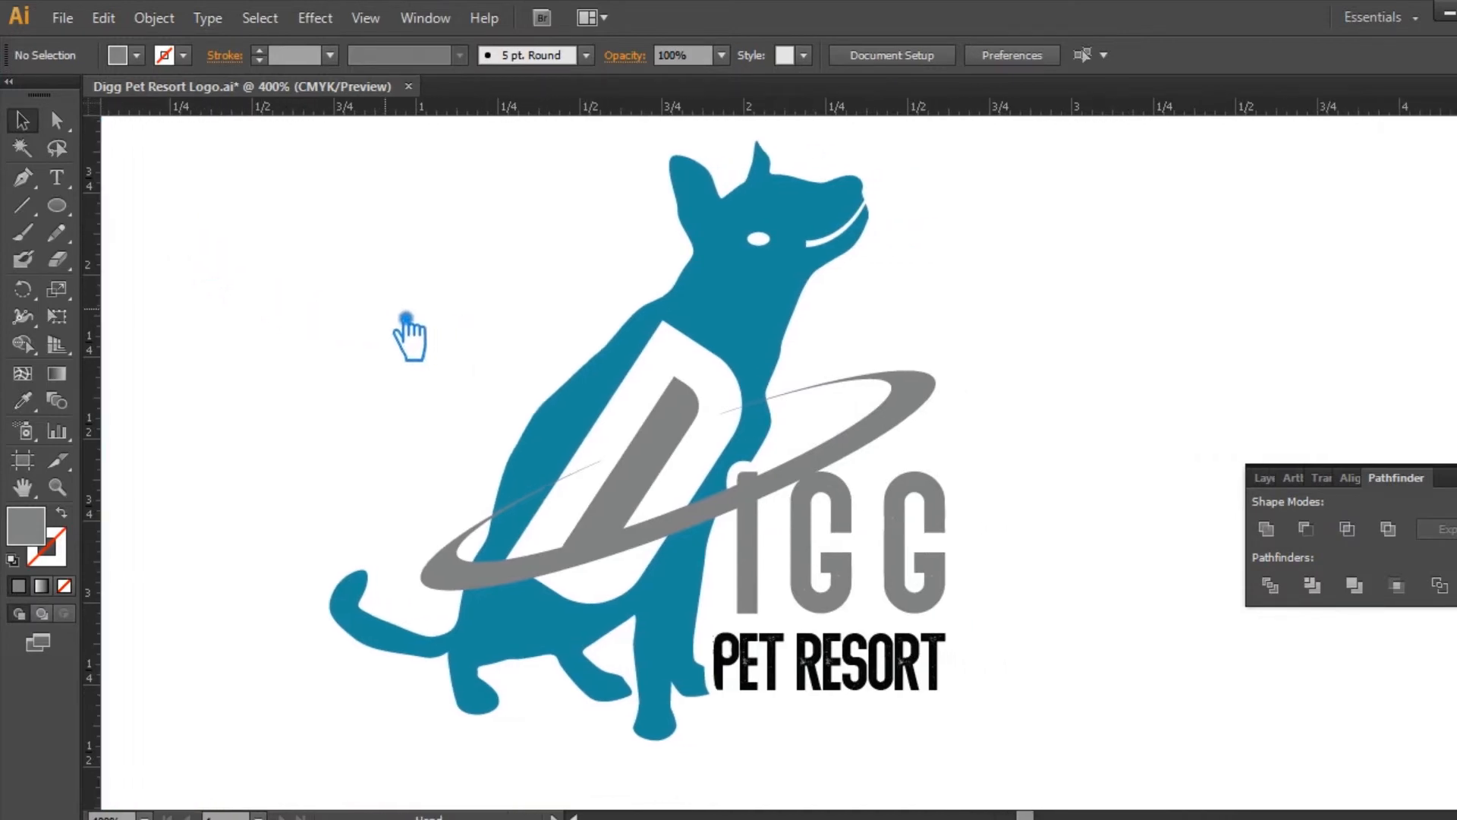
{"action": "left_click", "coordinate": [546, 468]}
{"action": "right_click", "coordinate": [565, 471]}
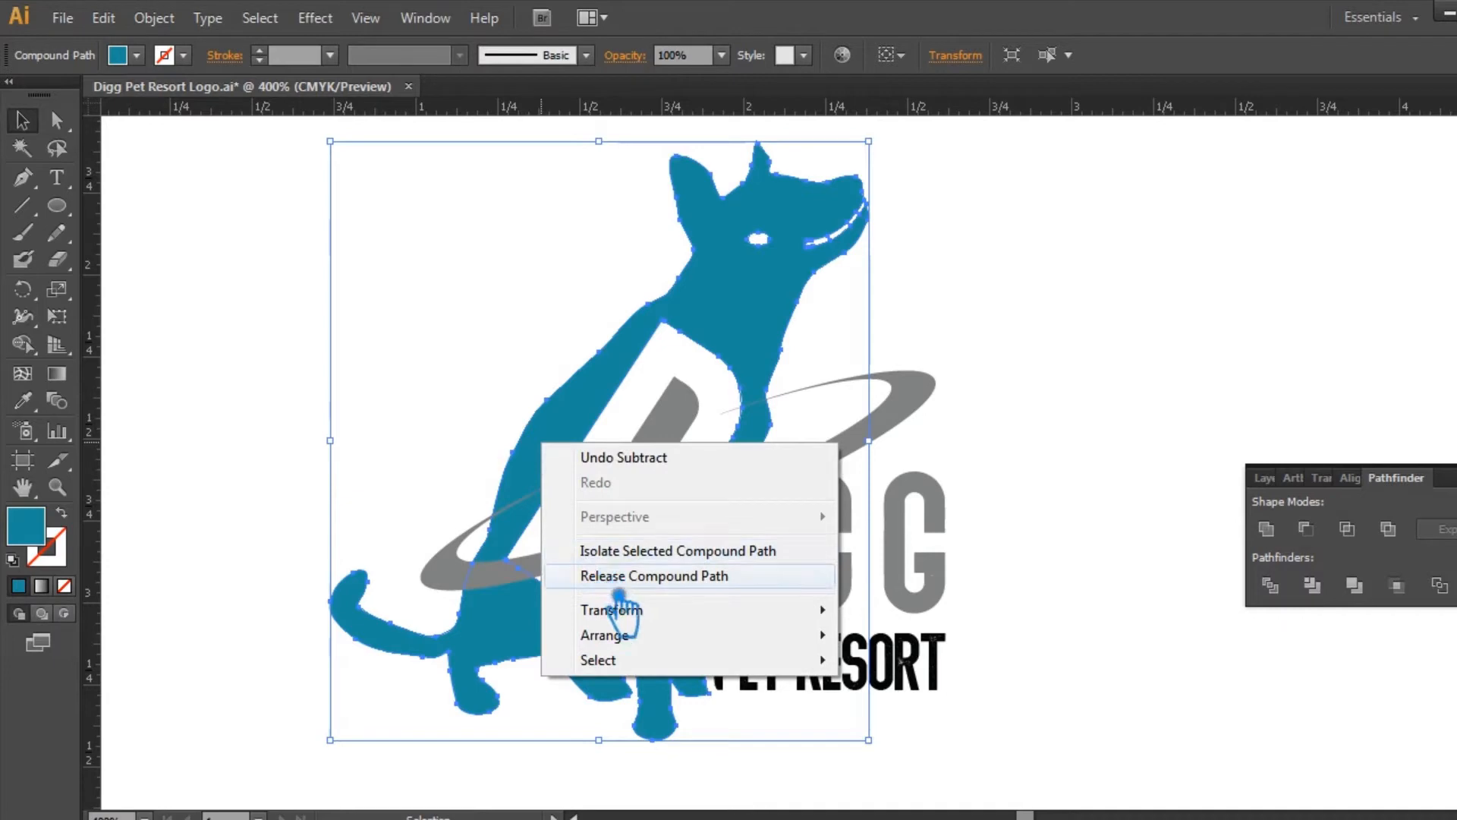
{"action": "left_click", "coordinate": [599, 576]}
{"action": "key", "text": "a"}
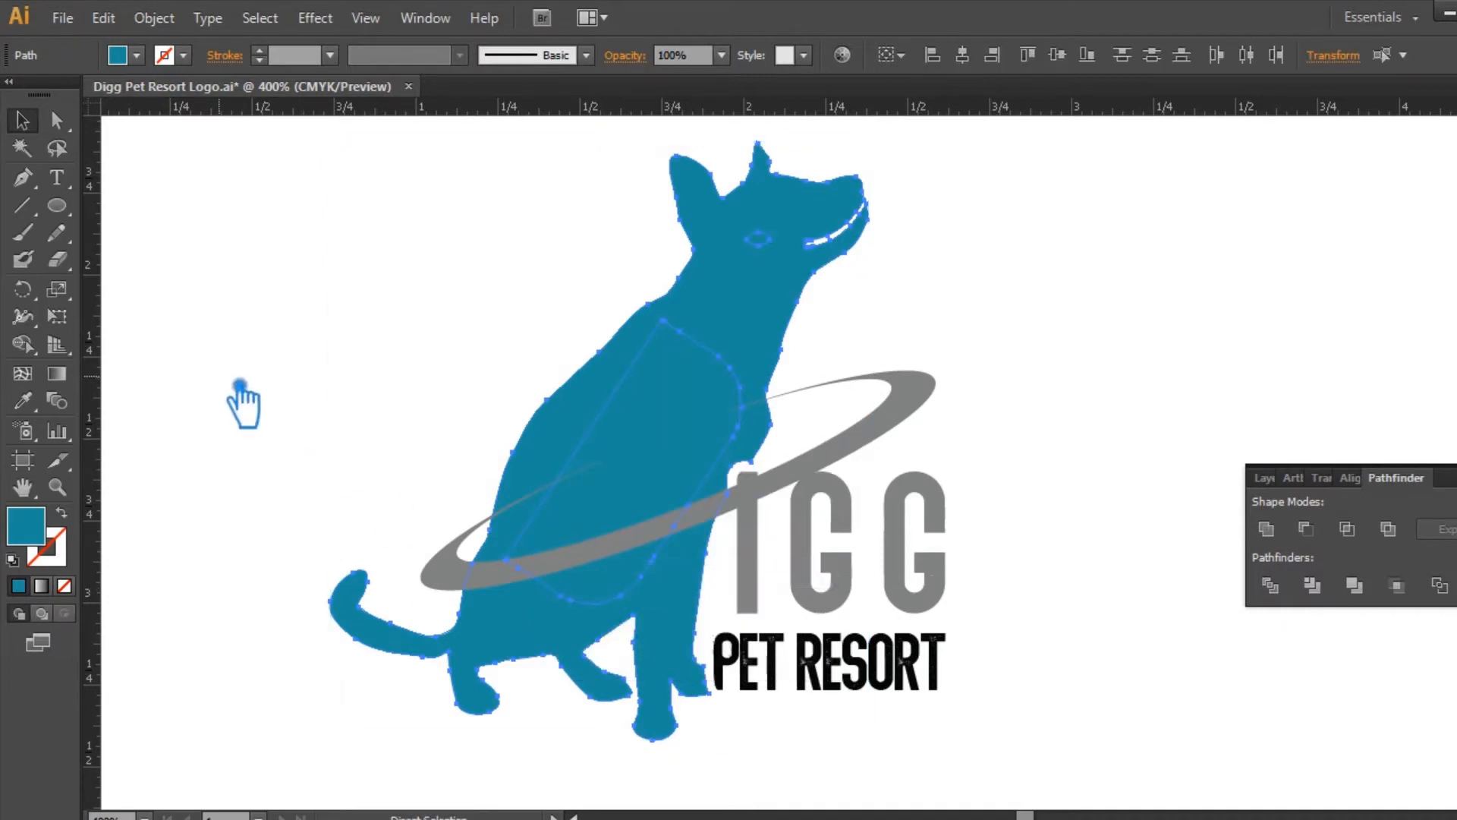
{"action": "key", "text": "ctrl+8"}
{"action": "key", "text": "v"}
{"action": "left_click", "coordinate": [248, 354]}
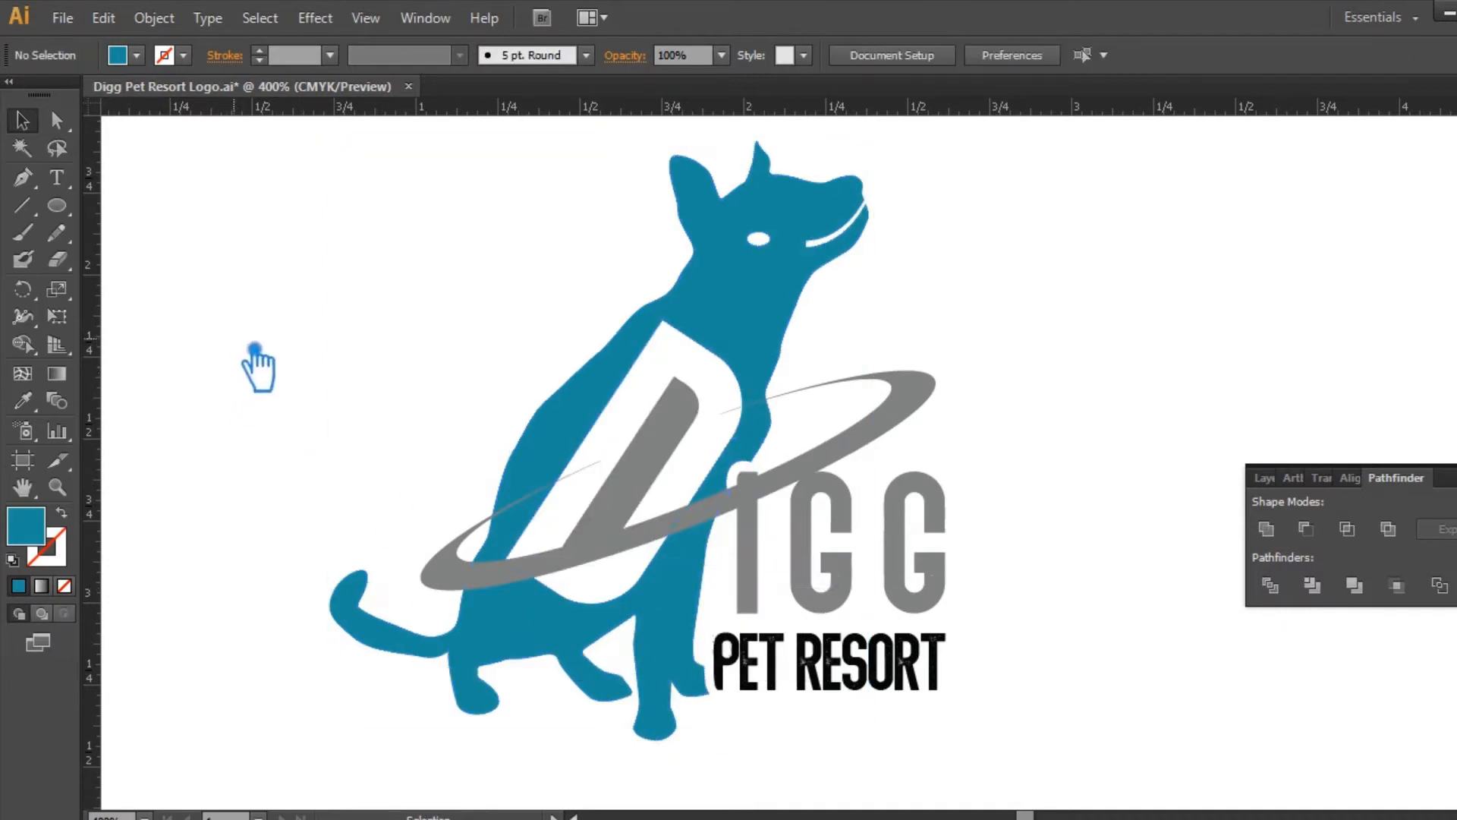
Step: Offset the ring's front section by 0.02 in with miter joins and divide it together with the letter I
{"action": "left_click", "coordinate": [602, 408]}
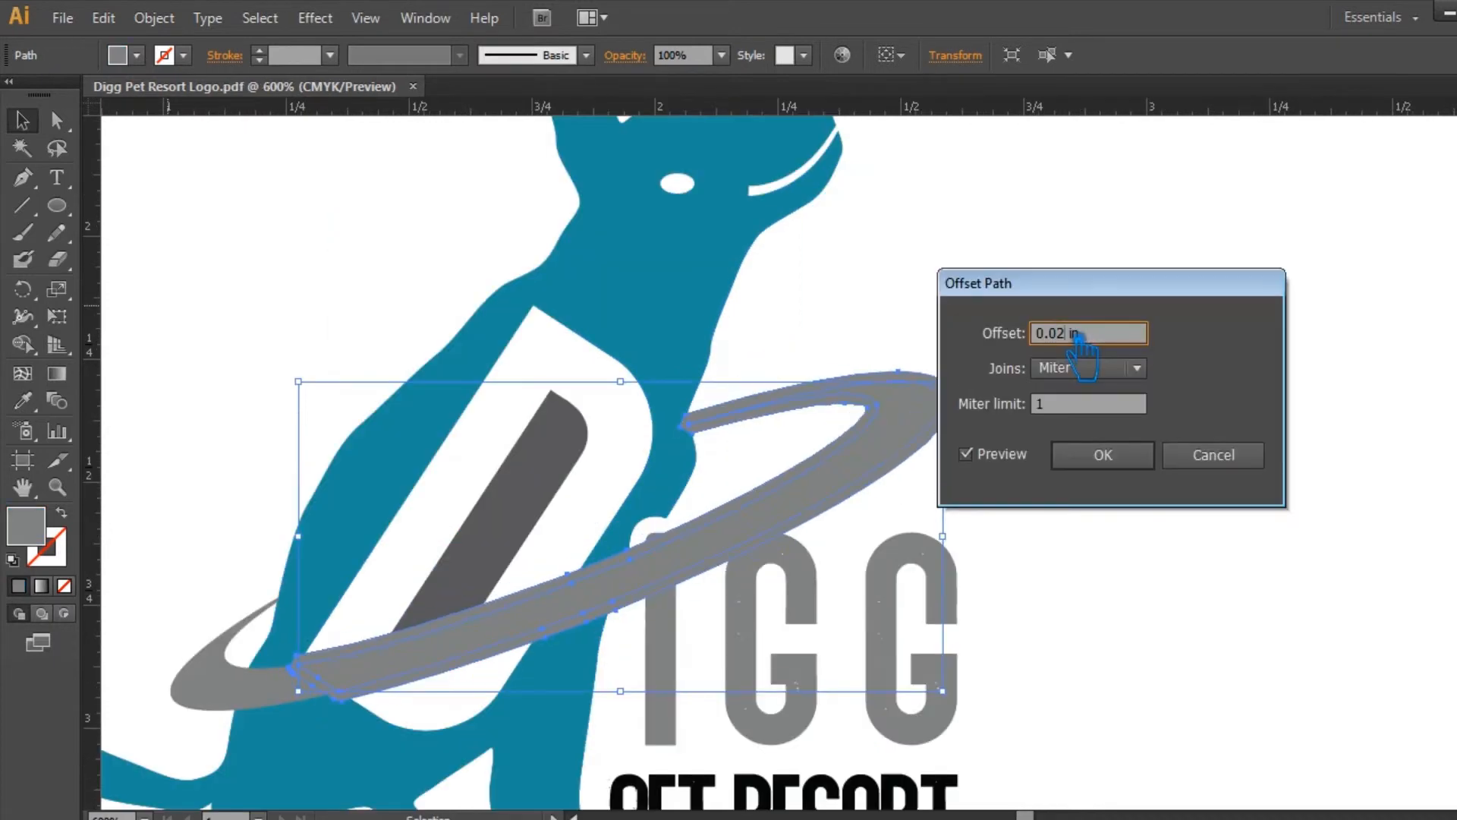
{"action": "left_click", "coordinate": [1103, 455]}
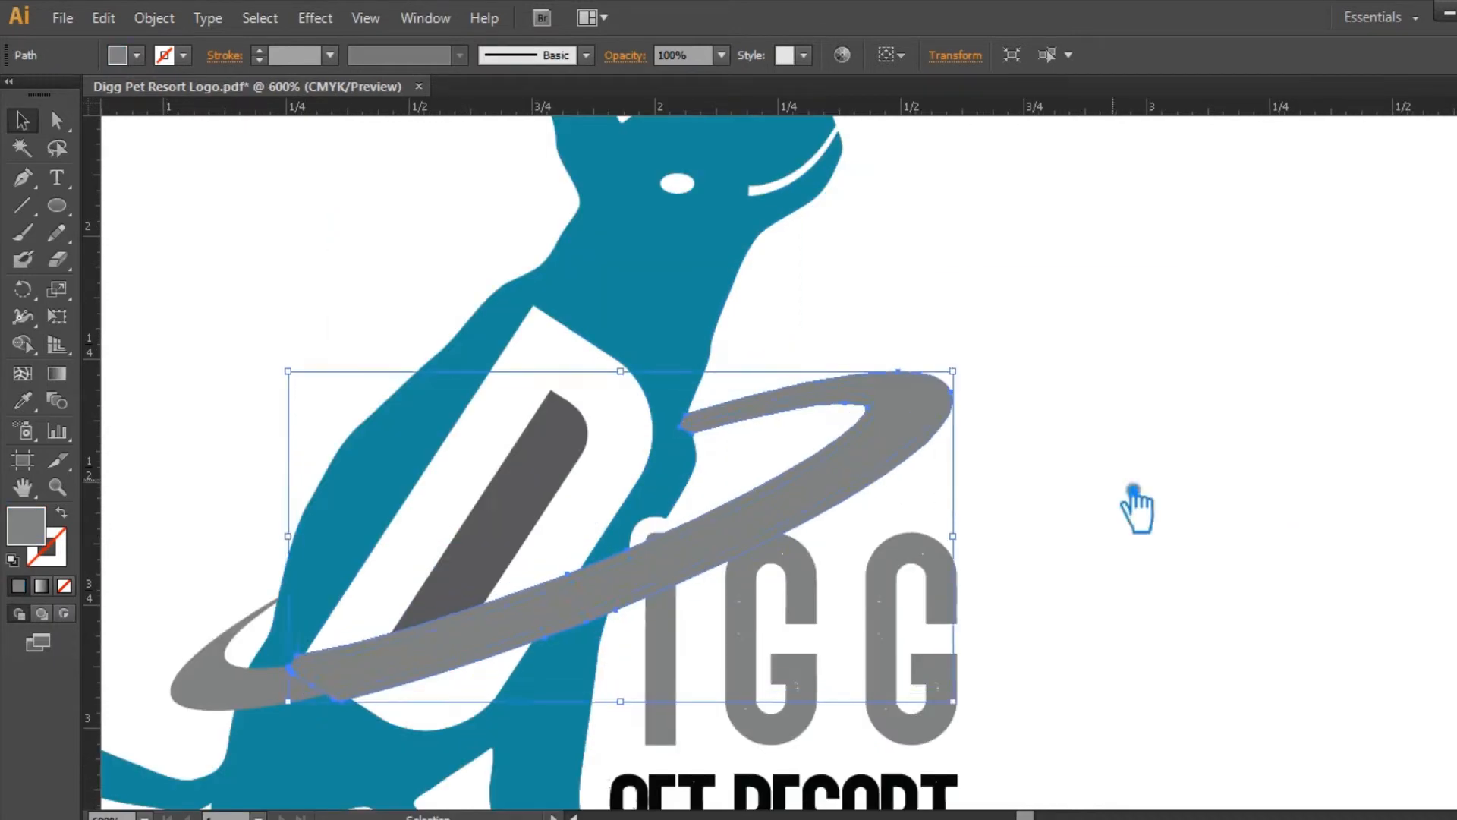
{"action": "left_click", "coordinate": [664, 577], "text": "shift"}
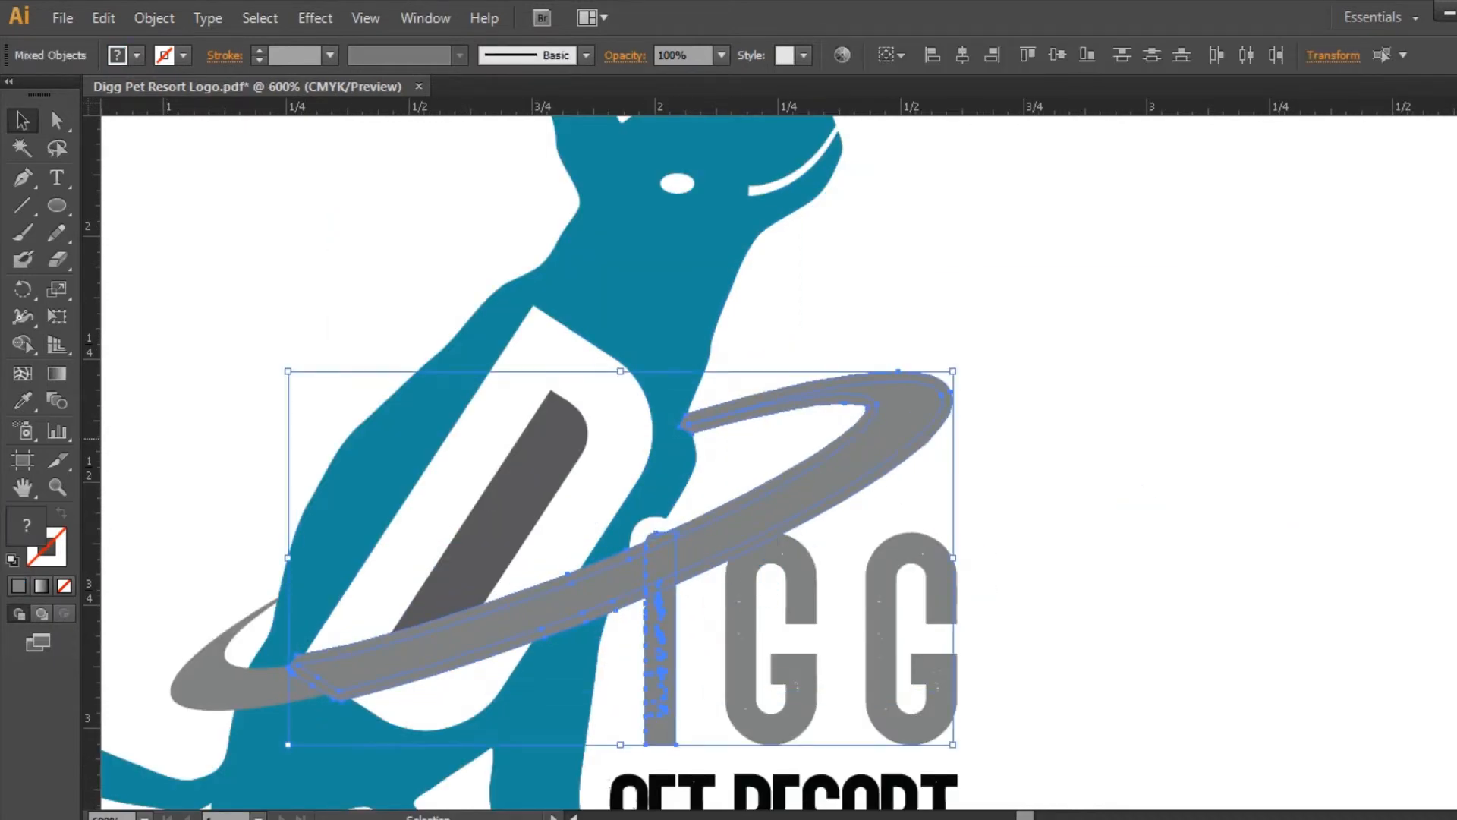
{"action": "key", "text": "ctrl+shift+F9"}
{"action": "left_click", "coordinate": [1307, 527]}
{"action": "left_click", "coordinate": [979, 455]}
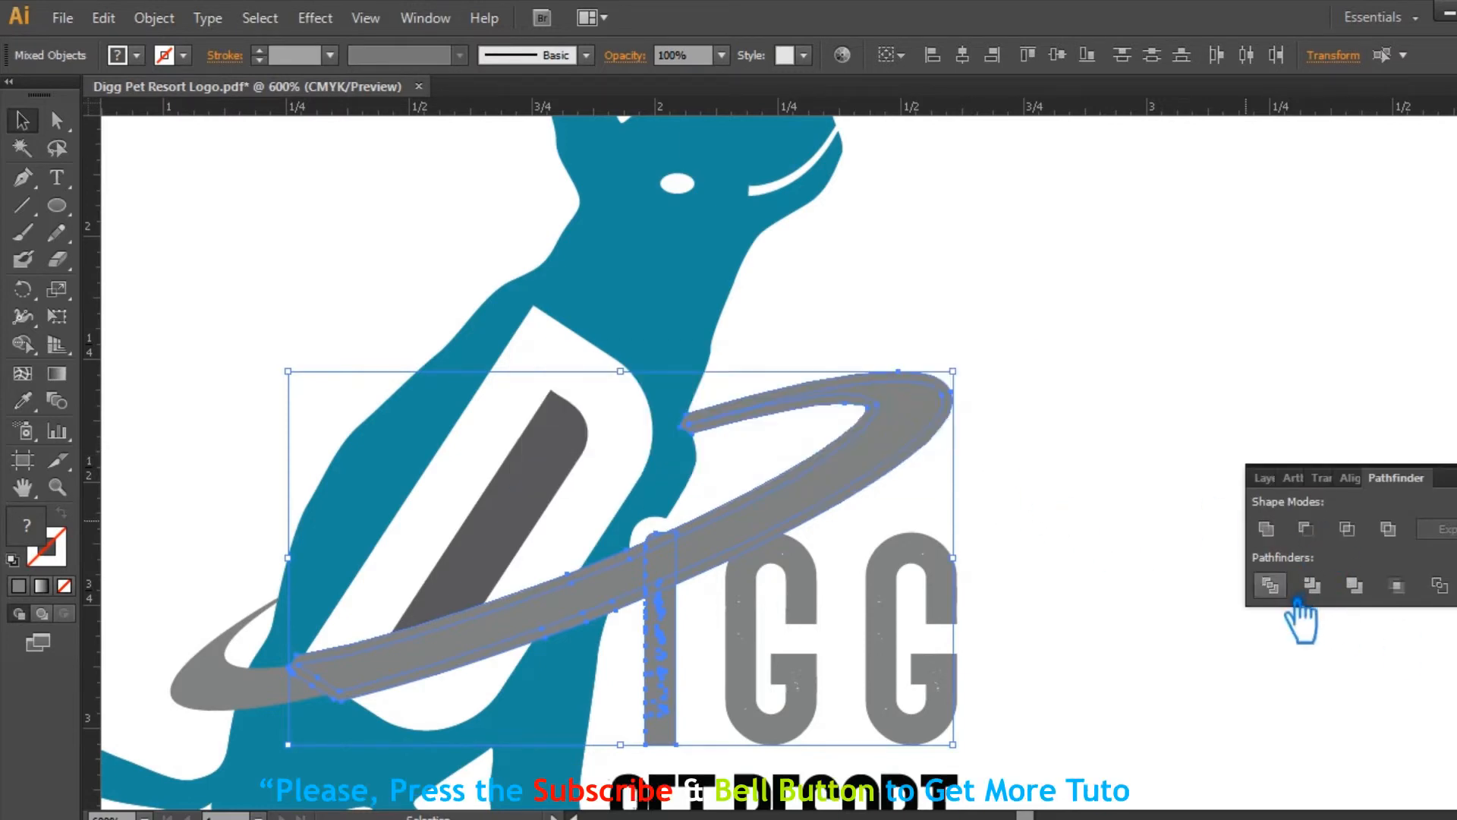
{"action": "left_click", "coordinate": [1270, 587]}
{"action": "key", "text": "ctrl+shift+F9"}
{"action": "left_click", "coordinate": [1312, 490]}
Step: Ungroup the divided pieces and delete the offset pieces around the ring where it crosses the I
{"action": "right_click", "coordinate": [770, 514]}
{"action": "left_click", "coordinate": [835, 645]}
{"action": "left_click", "coordinate": [1056, 522]}
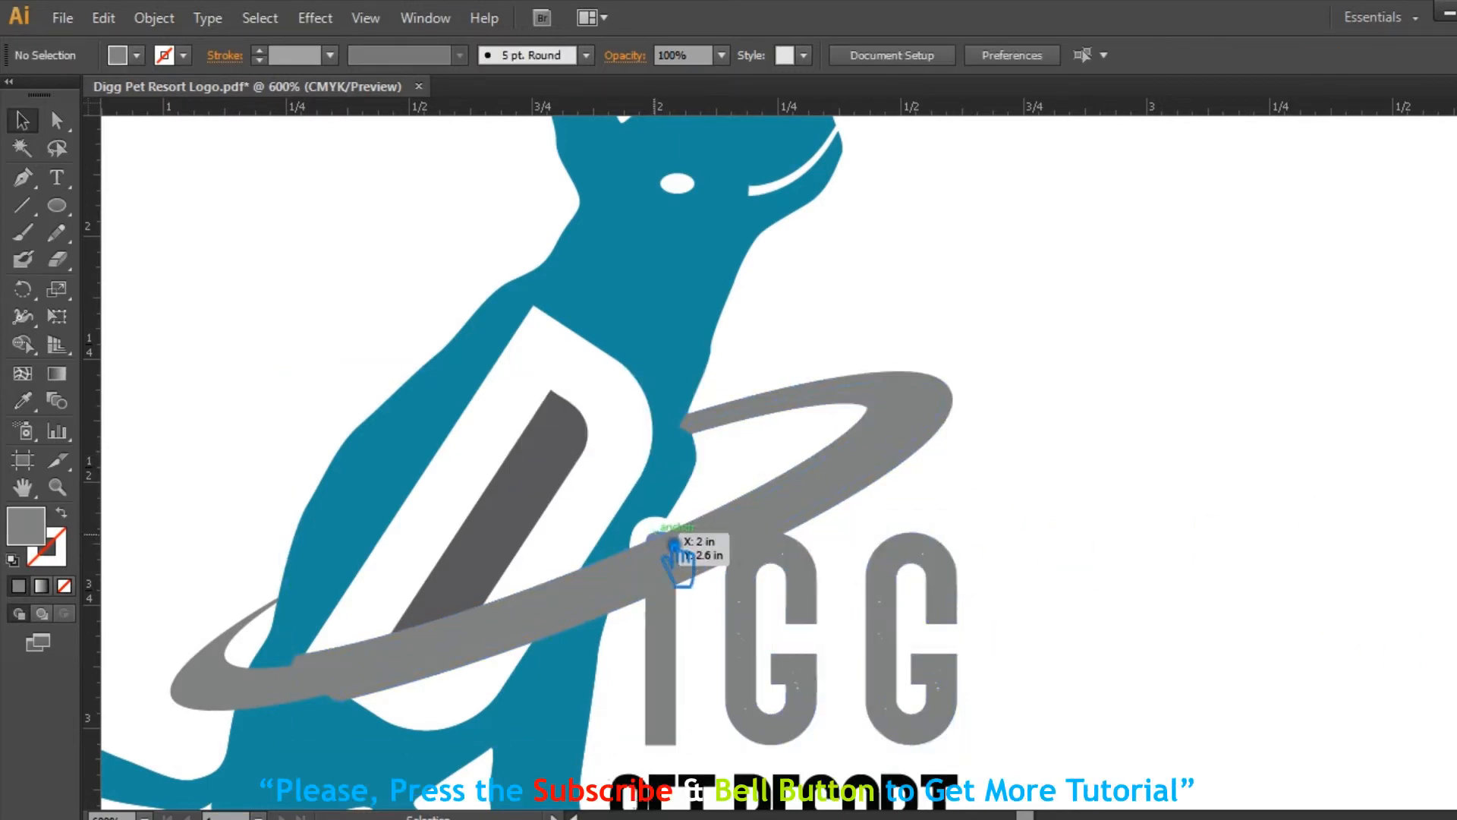
{"action": "left_click", "coordinate": [680, 580]}
{"action": "key", "text": "Delete"}
{"action": "left_click", "coordinate": [601, 616]}
{"action": "key", "text": "Delete"}
Step: Unite the front and outer sections of the ring into one shape
{"action": "left_click", "coordinate": [721, 548]}
{"action": "left_click", "coordinate": [250, 687], "text": "shift"}
{"action": "key", "text": "ctrl+shift+F9"}
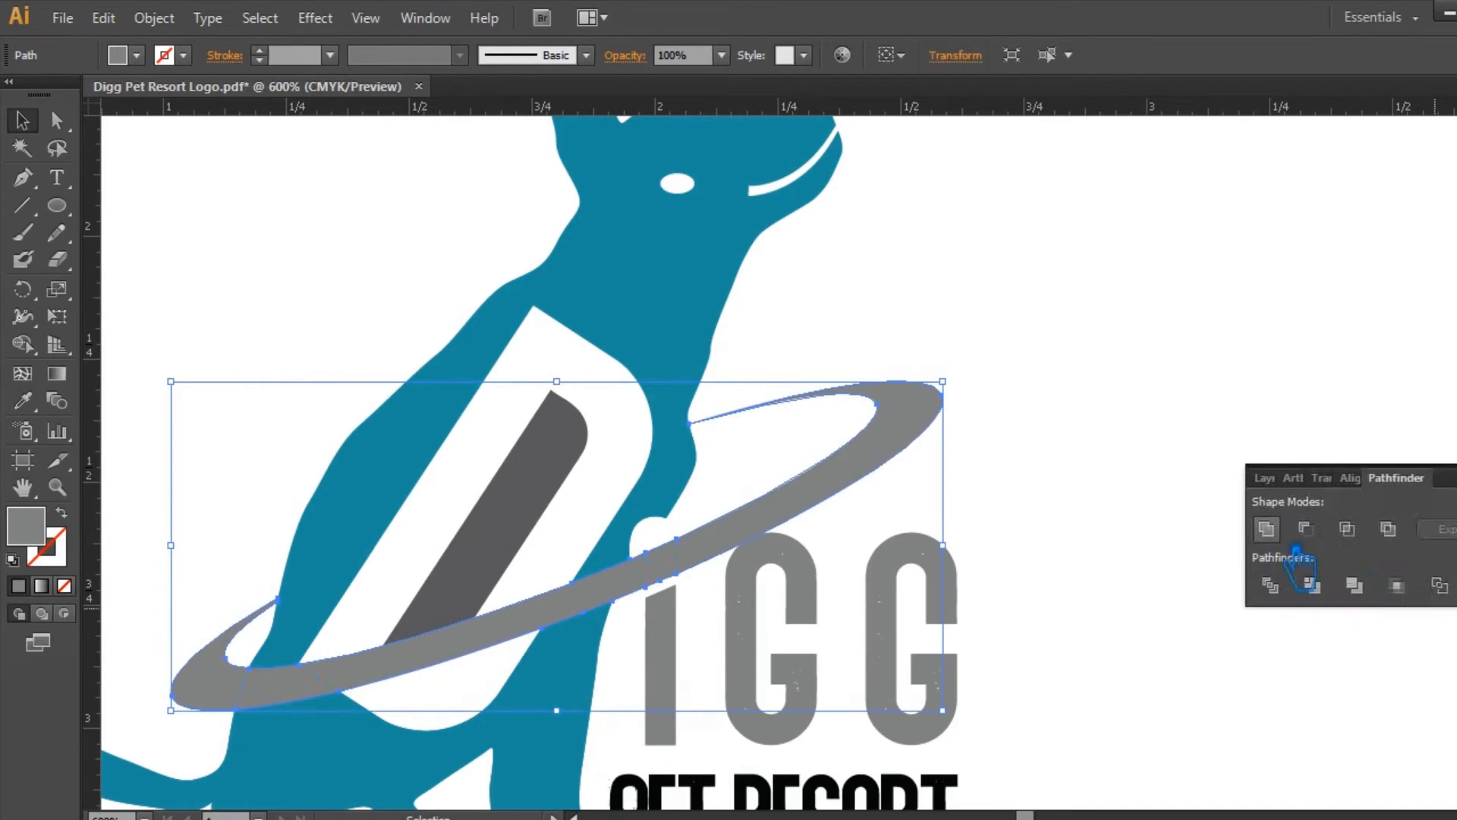
{"action": "left_click", "coordinate": [1272, 526]}
{"action": "key", "text": "ctrl+shift+F9"}
Step: Close the white notch in the dog's body above the ring beside the I with the Pen tool
{"action": "scroll", "coordinate": [704, 607], "scroll_direction": "up", "scroll_amount": 3}
{"action": "key", "text": "p"}
{"action": "left_click_drag", "start_coordinate": [601, 282], "coordinate": [634, 239]}
{"action": "key", "text": "v"}
{"action": "left_click", "coordinate": [1044, 308]}
{"action": "left_click", "coordinate": [557, 323]}
{"action": "left_click", "coordinate": [456, 357], "text": "shift"}
{"action": "scroll", "coordinate": [777, 453], "scroll_direction": "up", "scroll_amount": 3}
{"action": "left_click_drag", "start_coordinate": [714, 407], "coordinate": [1258, 816]}
{"action": "key", "text": "p"}
{"action": "left_click", "coordinate": [503, 709]}
{"action": "left_click_drag", "start_coordinate": [794, 378], "coordinate": [842, 303]}
{"action": "key", "text": "v"}
{"action": "scroll", "coordinate": [1196, 299], "scroll_direction": "down", "scroll_amount": 7}
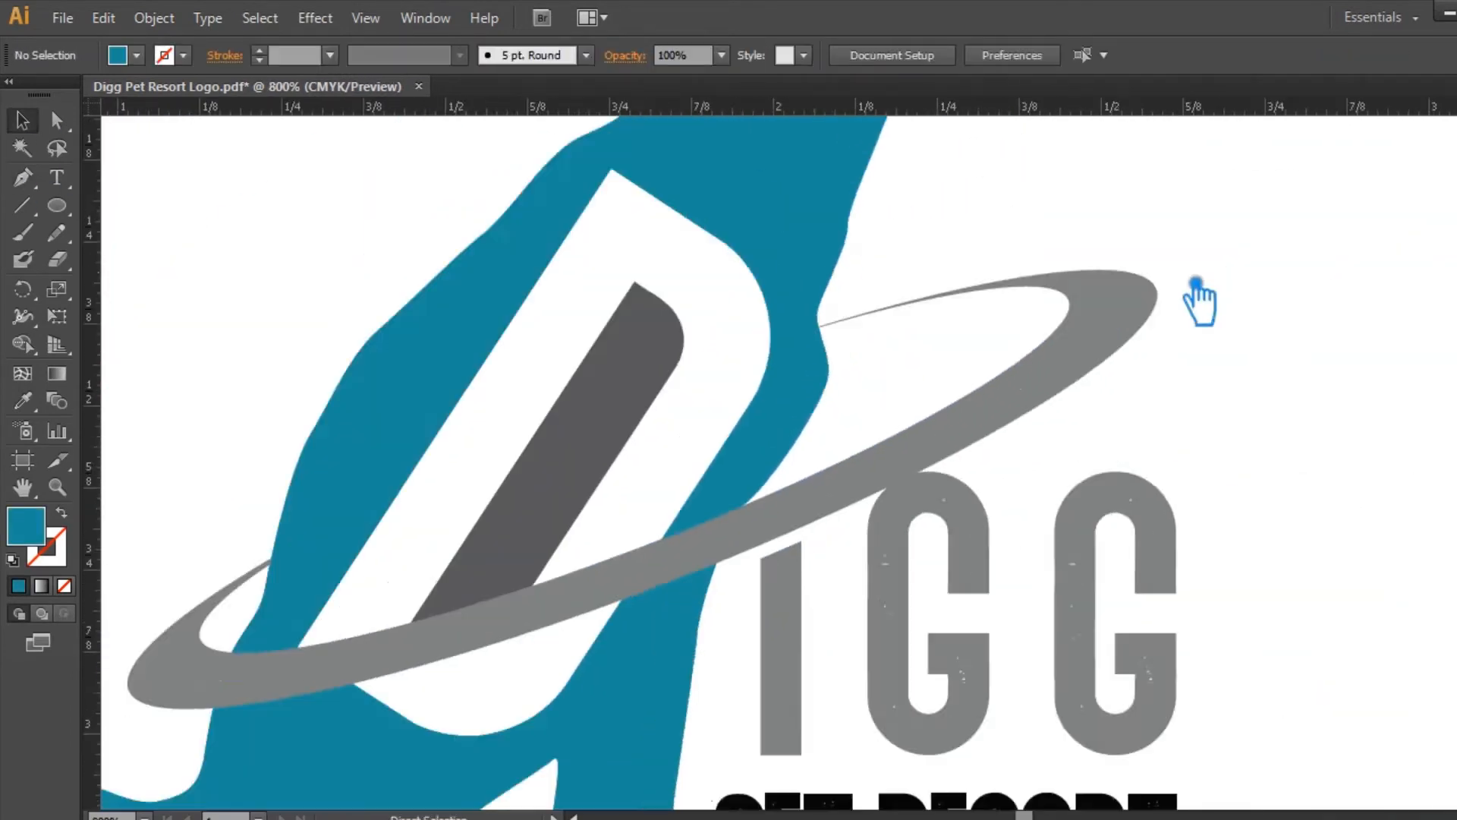
Step: Match the ring's fill to the dark gray of the D's inner bar using the Eyedropper
{"action": "left_click", "coordinate": [932, 413]}
{"action": "key", "text": "i"}
{"action": "key", "text": "v"}
{"action": "left_click", "coordinate": [709, 486], "text": "shift"}
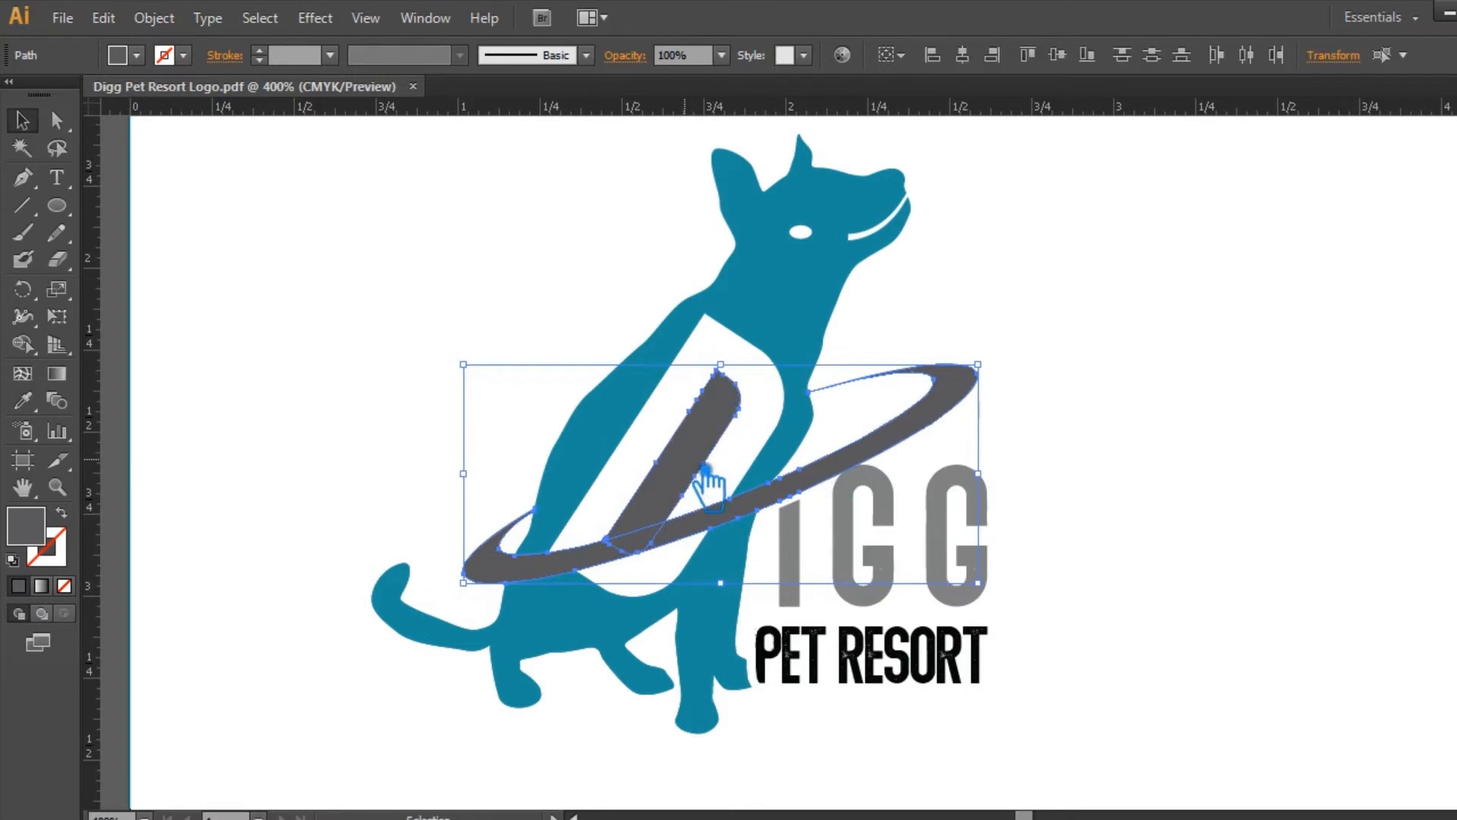
{"action": "double_click", "coordinate": [44, 535]}
{"action": "left_click", "coordinate": [1059, 332]}
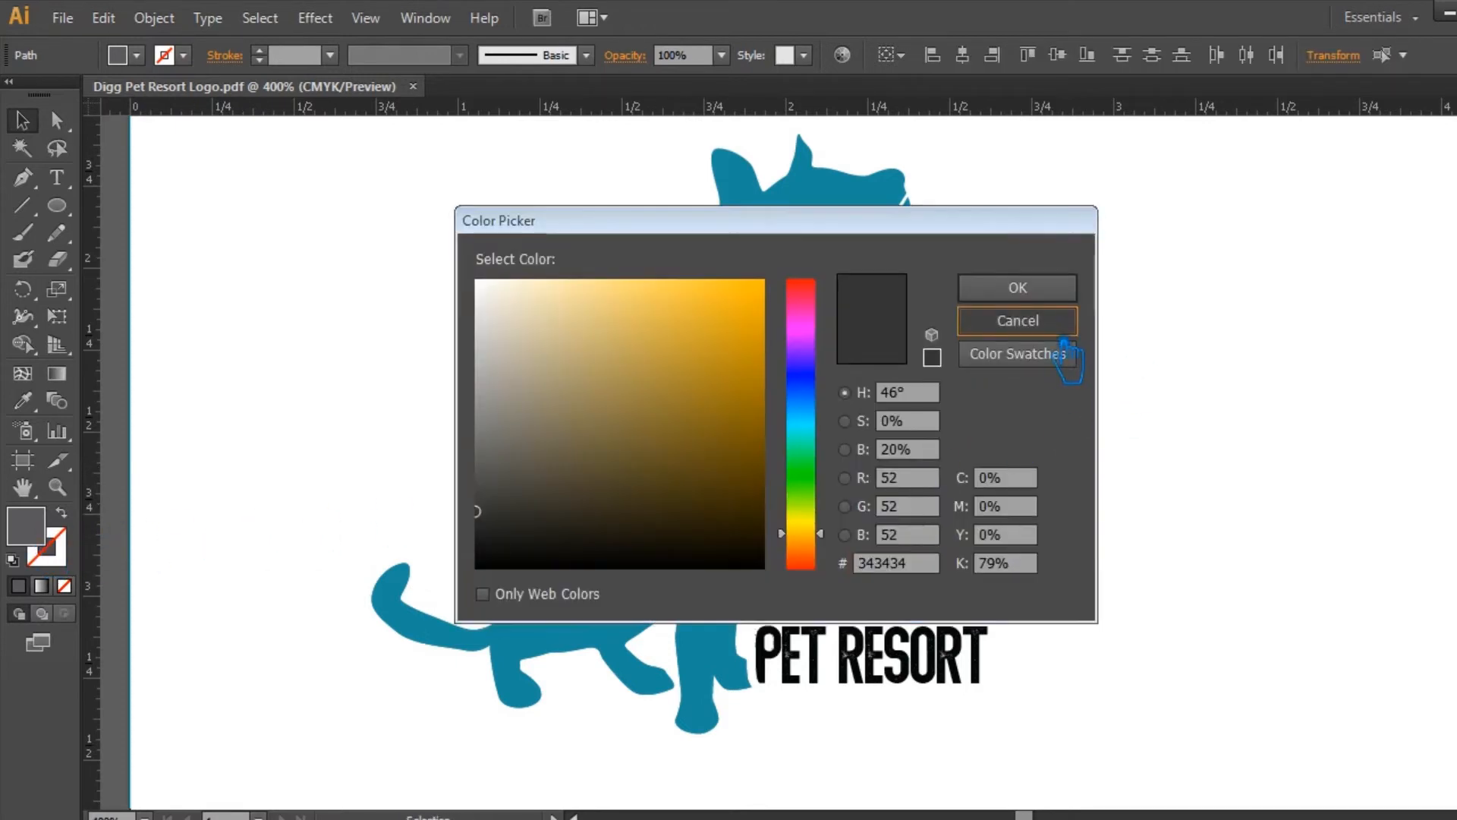
Step: Group the letters IGG and fill them with the same dark gray as the ring
{"action": "left_click", "coordinate": [952, 588]}
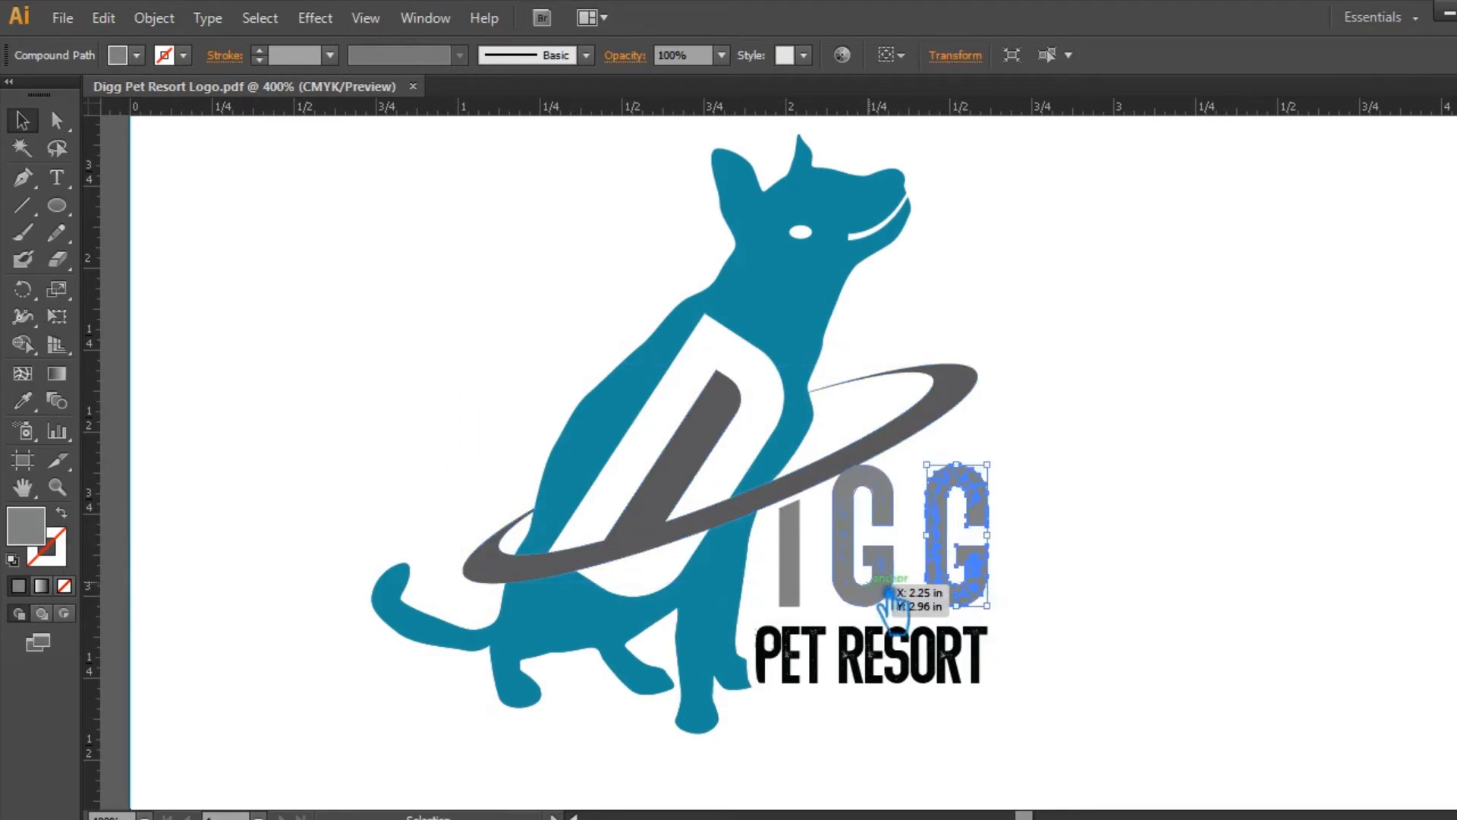
{"action": "left_click", "coordinate": [816, 582], "text": "shift"}
{"action": "key", "text": "ctrl+g"}
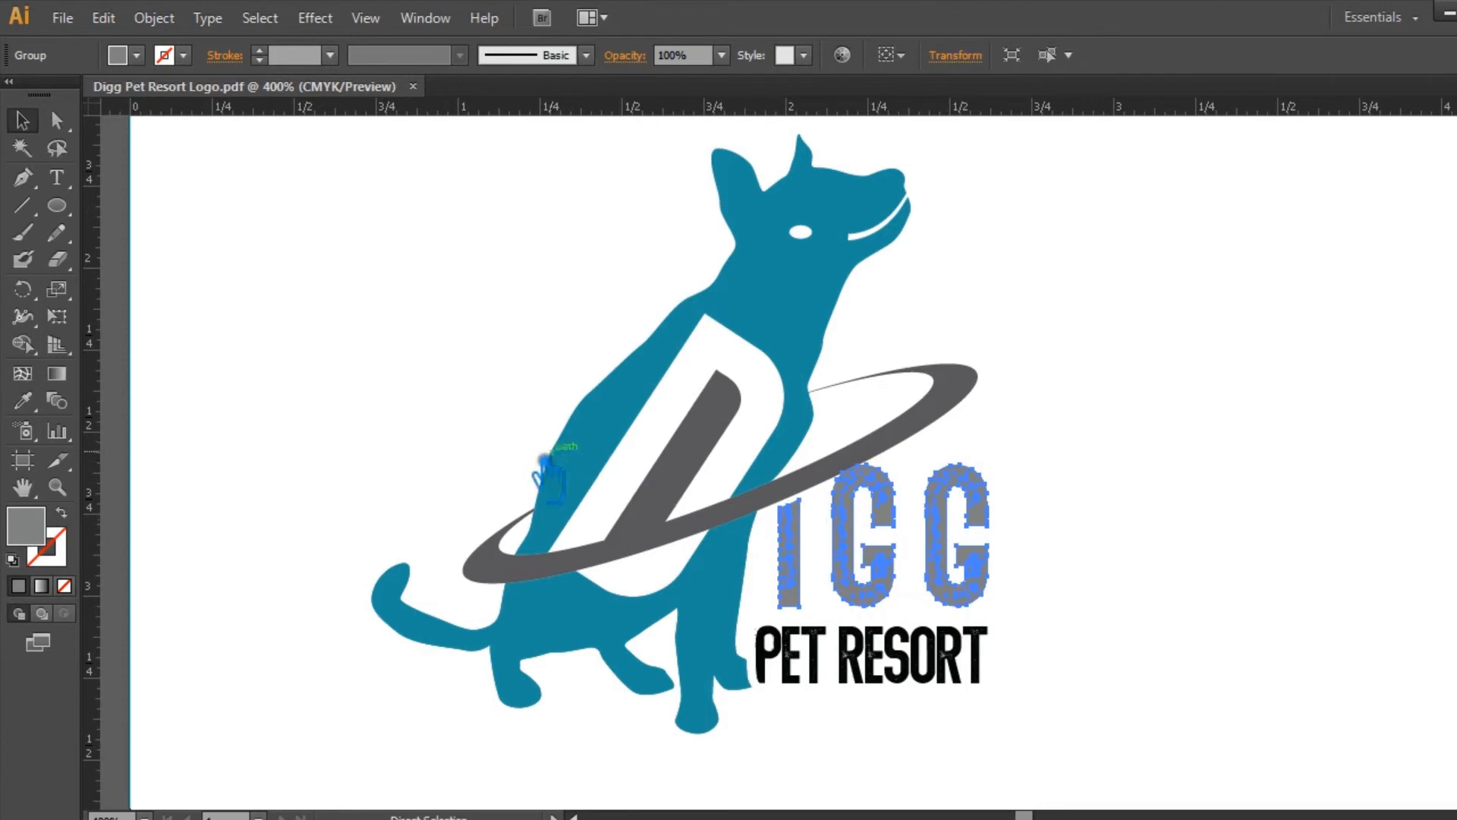
{"action": "left_click", "coordinate": [37, 408]}
{"action": "left_click", "coordinate": [548, 580]}
{"action": "key", "text": "v"}
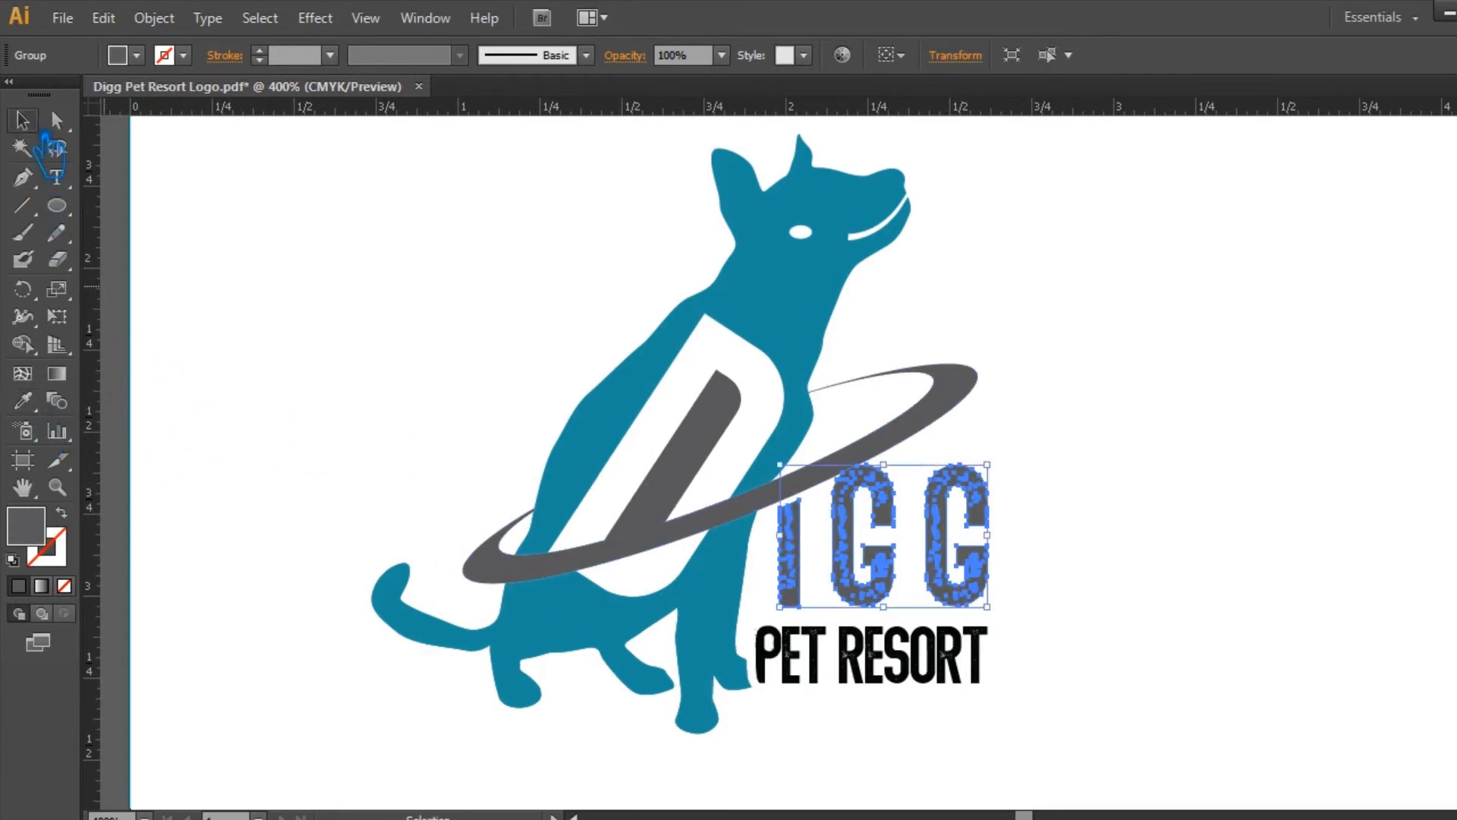
{"action": "left_click", "coordinate": [1155, 310]}
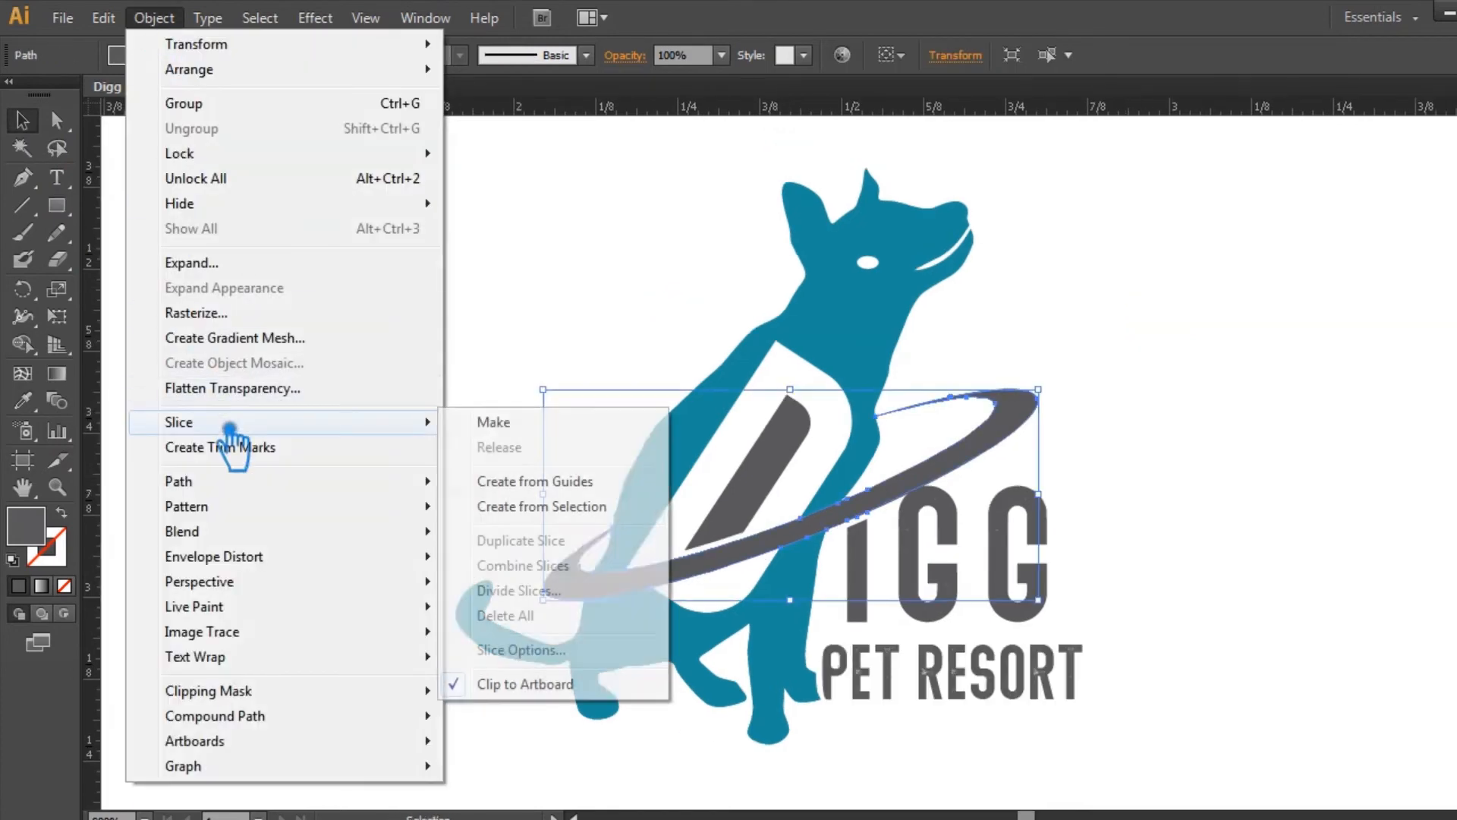
Step: Offset the ring's path by 0.01 in with miter joins and a miter limit of 4
{"action": "mouse_move", "coordinate": [251, 485]}
{"action": "left_click", "coordinate": [521, 475]}
{"action": "key", "text": "alt+p"}
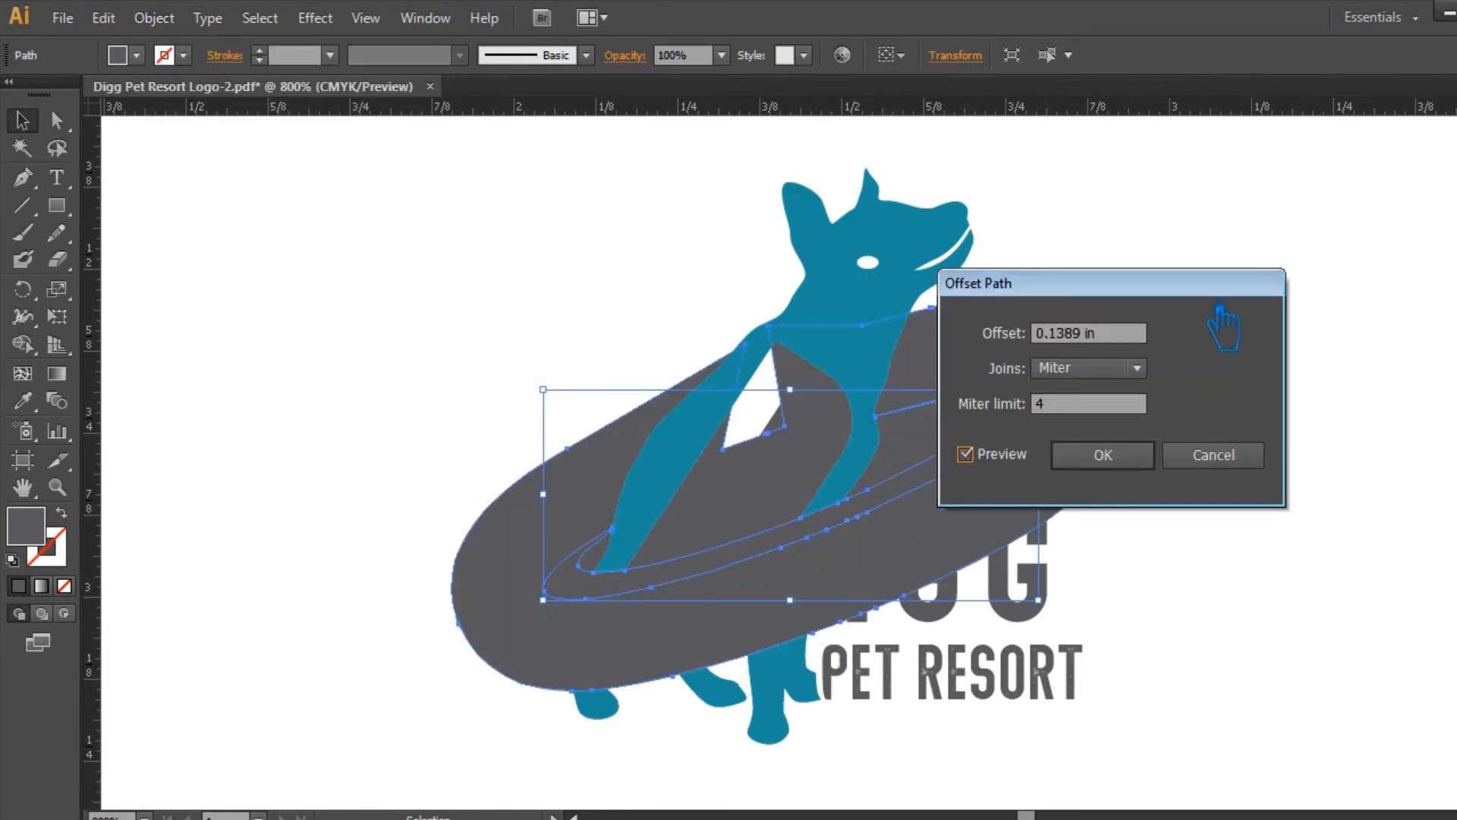
{"action": "type", "text": "01"}
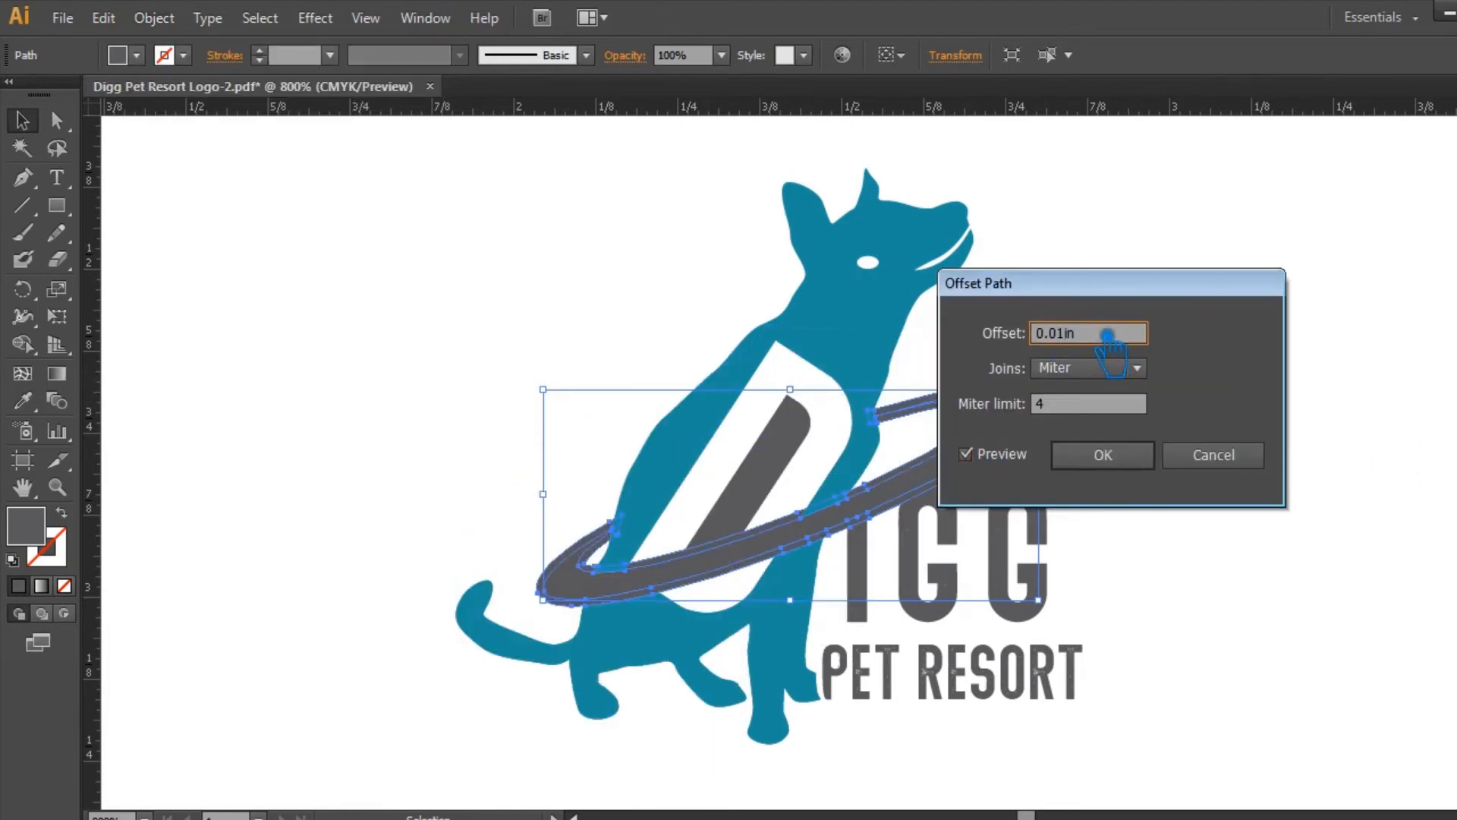
{"action": "left_click", "coordinate": [1123, 467]}
{"action": "left_click", "coordinate": [1092, 481]}
Step: Try to divide the dog silhouette with the ring using the Pathfinder's Divide
{"action": "left_click", "coordinate": [718, 568]}
{"action": "left_click", "coordinate": [671, 634], "text": "shift"}
{"action": "left_click", "coordinate": [864, 492], "text": "shift"}
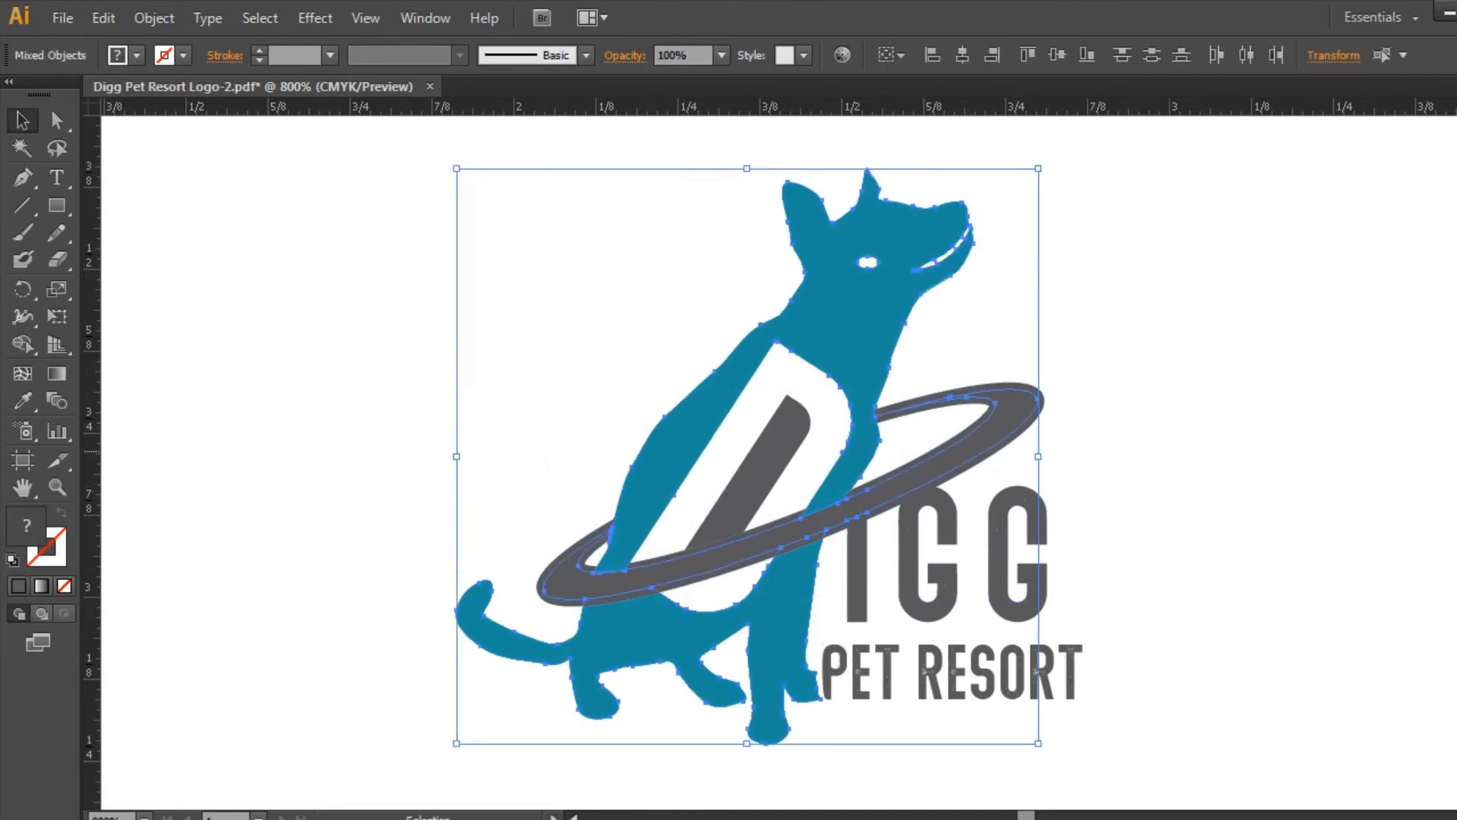
{"action": "left_click", "coordinate": [1456, 453]}
{"action": "left_click", "coordinate": [1270, 586]}
{"action": "left_click", "coordinate": [1456, 455]}
{"action": "left_click", "coordinate": [1199, 455]}
Step: Ungroup the divided artwork and delete the offset outline around the ring
{"action": "right_click", "coordinate": [915, 466]}
{"action": "left_click", "coordinate": [979, 600]}
{"action": "left_click", "coordinate": [1123, 531]}
{"action": "left_click", "coordinate": [942, 482]}
{"action": "key", "text": "Delete"}
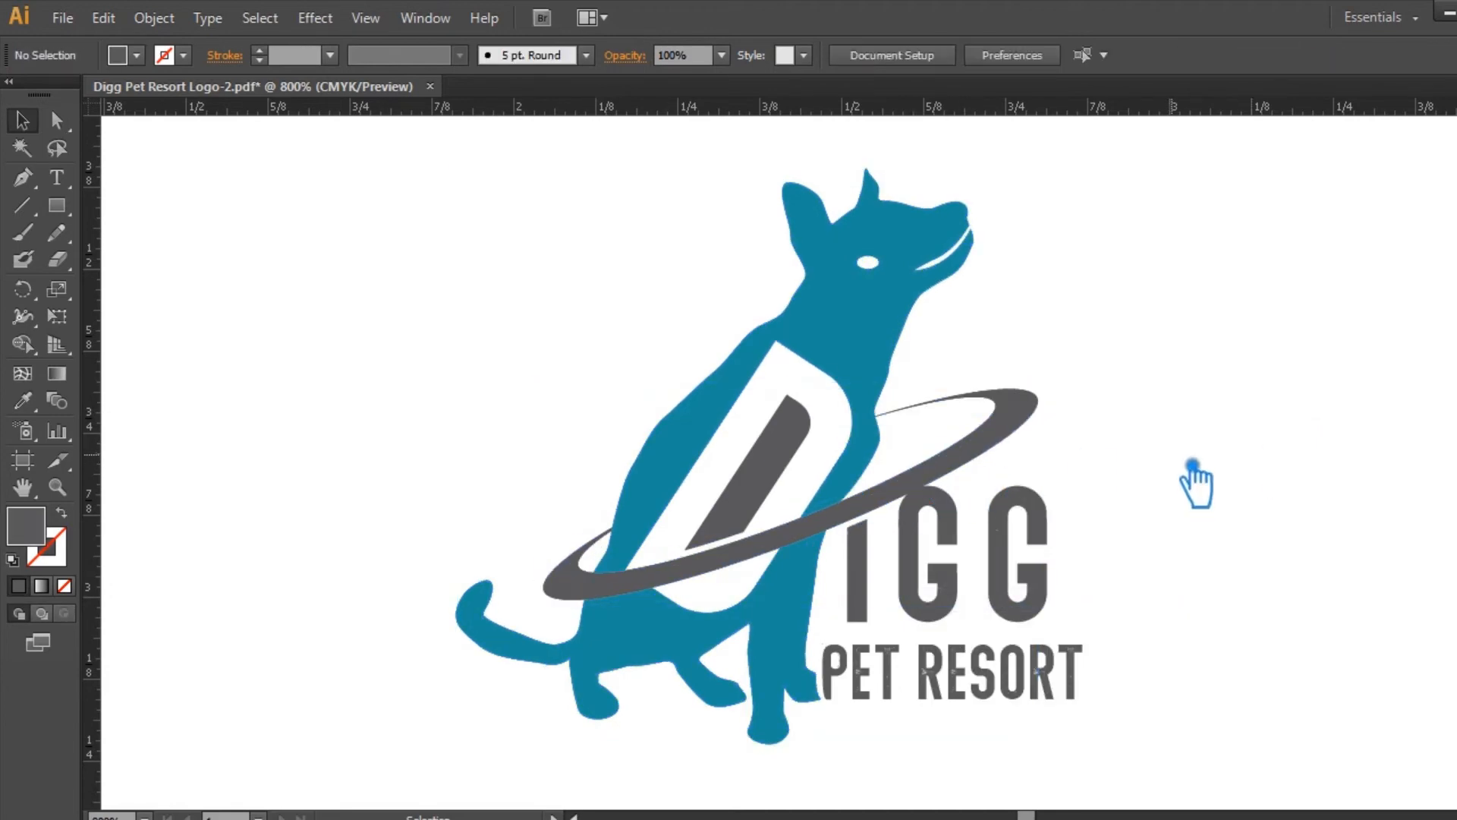
Step: Undo the deletion of the ring's offset outline and the division before it
{"action": "left_click", "coordinate": [892, 447]}
{"action": "left_click", "coordinate": [814, 600]}
{"action": "left_click", "coordinate": [704, 575], "text": "shift"}
{"action": "left_click", "coordinate": [402, 523]}
{"action": "left_click", "coordinate": [556, 594]}
Step: Select the dog silhouette with the ring's offset outline and divide them using the Pathfinder
{"action": "left_click", "coordinate": [624, 630], "text": "shift"}
{"action": "left_click", "coordinate": [645, 513], "text": "shift"}
{"action": "left_click", "coordinate": [856, 470], "text": "shift"}
{"action": "left_click", "coordinate": [877, 478], "text": "shift"}
{"action": "key", "text": "ctrl+shift+F9"}
{"action": "left_click", "coordinate": [1269, 587]}
{"action": "key", "text": "ctrl+shift+F9"}
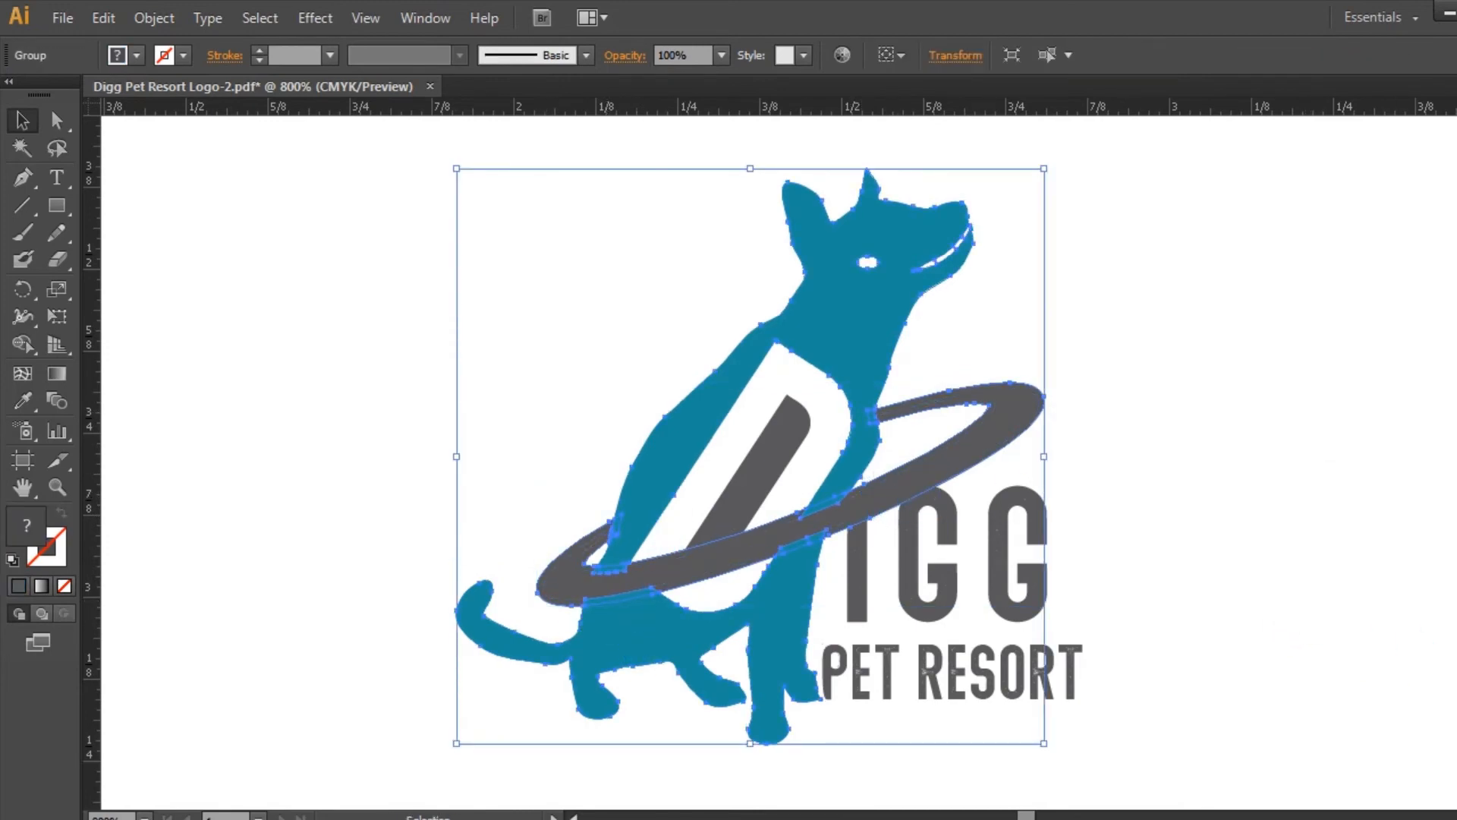
Step: Ungroup the divided artwork and delete the offset outline around the ring
{"action": "left_click", "coordinate": [1123, 459]}
{"action": "left_click", "coordinate": [891, 478]}
{"action": "right_click", "coordinate": [882, 478]}
{"action": "left_click", "coordinate": [941, 611]}
{"action": "left_click", "coordinate": [1069, 478]}
{"action": "left_click", "coordinate": [961, 465]}
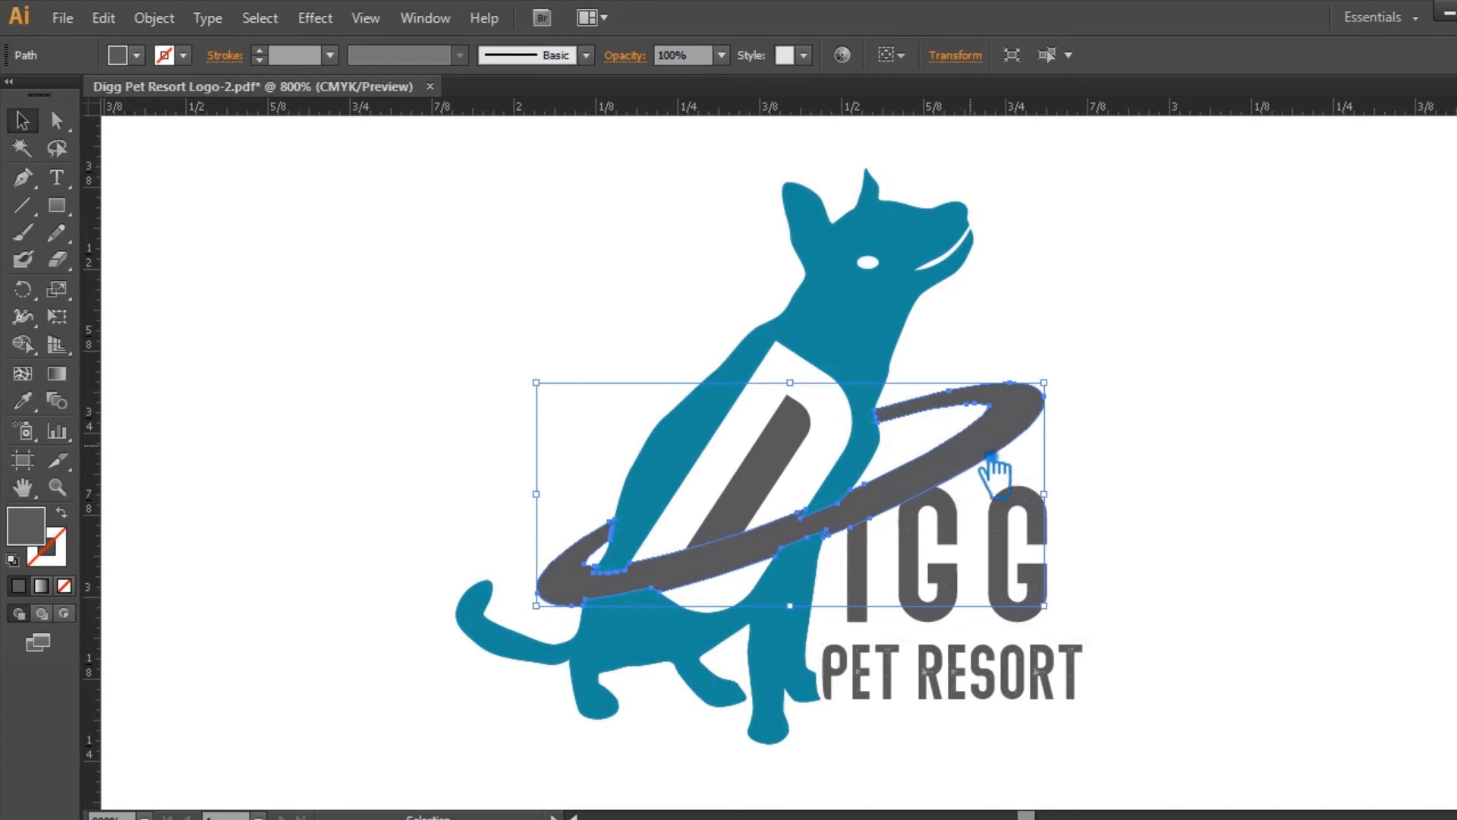
{"action": "key", "text": "Delete"}
Step: Delete the leftover divided pieces of the dog silhouette along the ring's upper edge
{"action": "left_click", "coordinate": [822, 507]}
{"action": "key", "text": "Delete"}
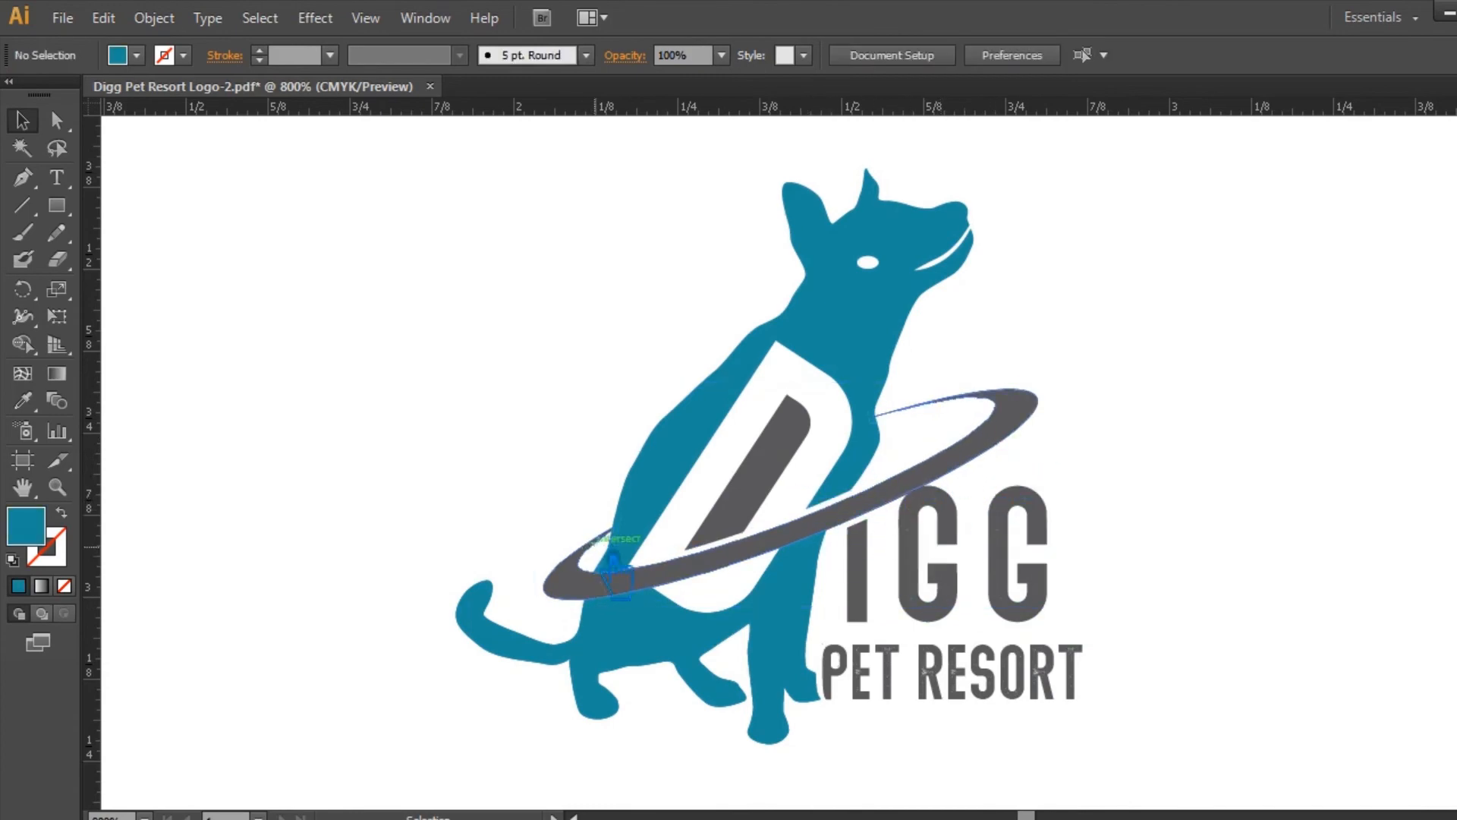
{"action": "left_click", "coordinate": [595, 541]}
{"action": "key", "text": "Delete"}
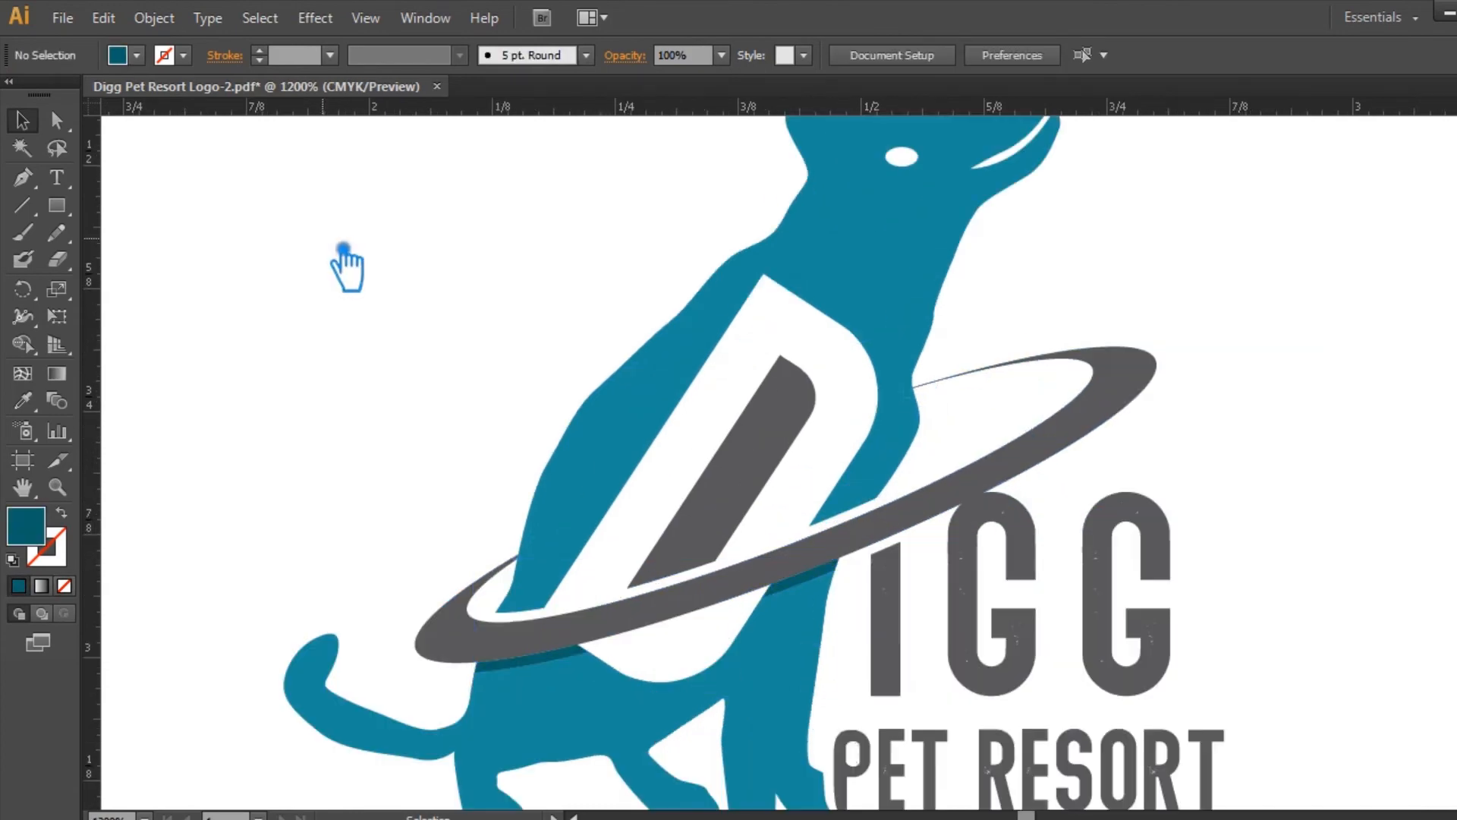
Step: Recolor the thin shadow pieces below the ring with a darker teal fill and save the file
{"action": "left_click", "coordinate": [532, 666]}
{"action": "double_click", "coordinate": [26, 525]}
{"action": "left_click", "coordinate": [715, 471]}
{"action": "left_click", "coordinate": [1017, 288]}
{"action": "left_click", "coordinate": [426, 280]}
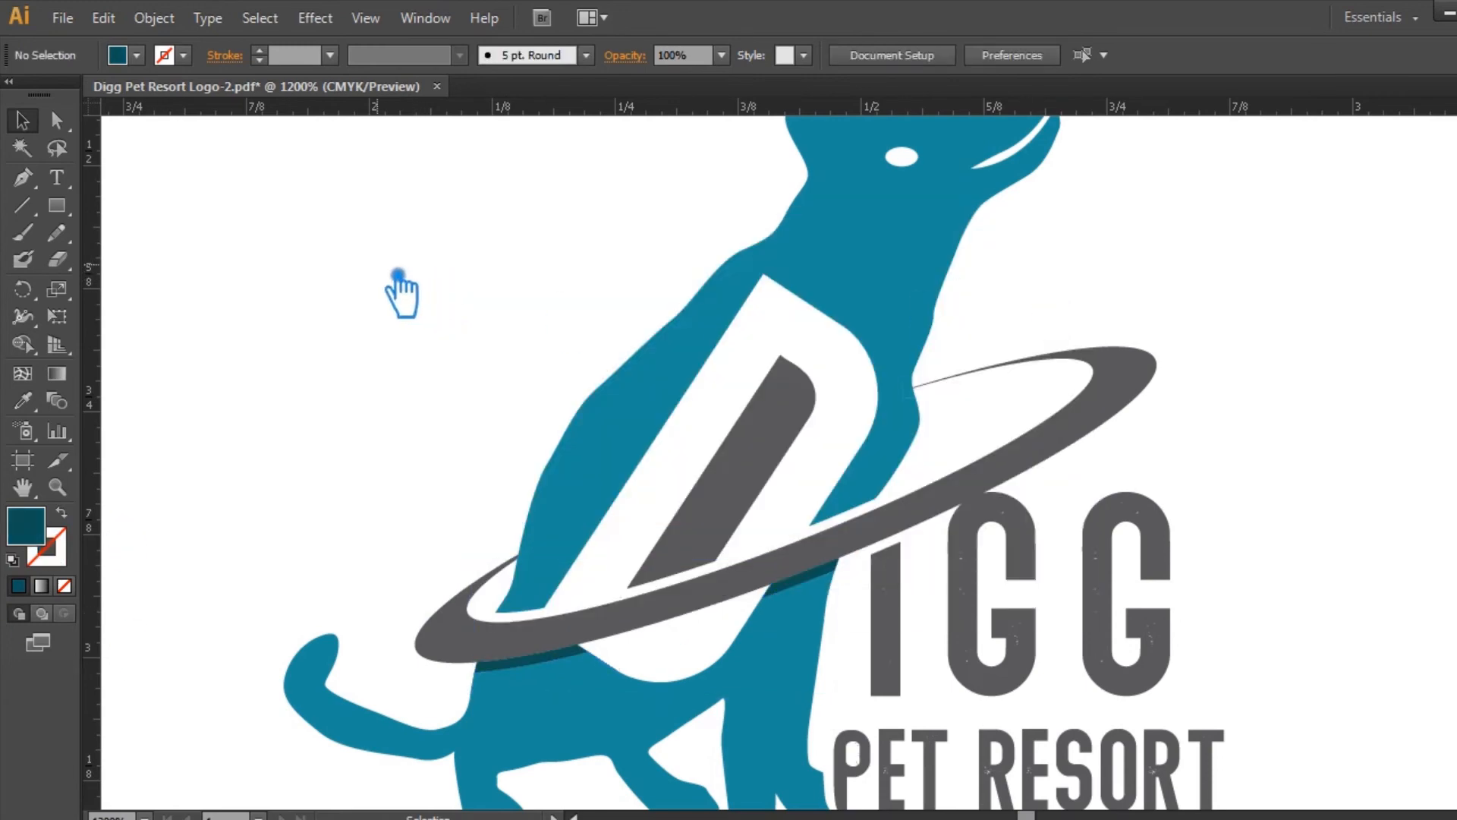
{"action": "key", "text": "ctrl+s"}
Step: Try to apply the D's dark gray fill to the upper part of the dog silhouette
{"action": "left_click", "coordinate": [904, 316]}
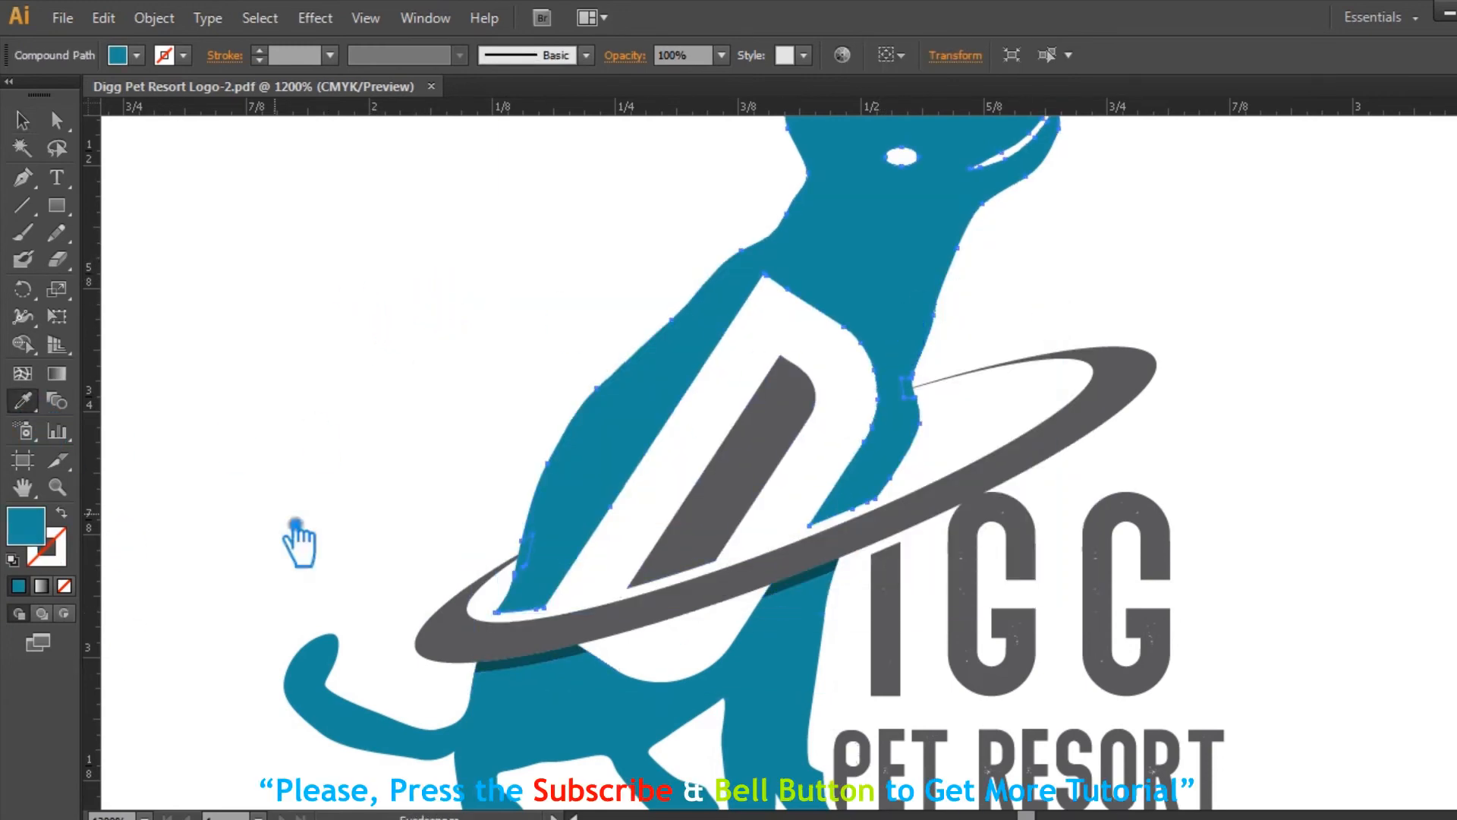
{"action": "left_click", "coordinate": [714, 531]}
{"action": "key", "text": "ctrl+z"}
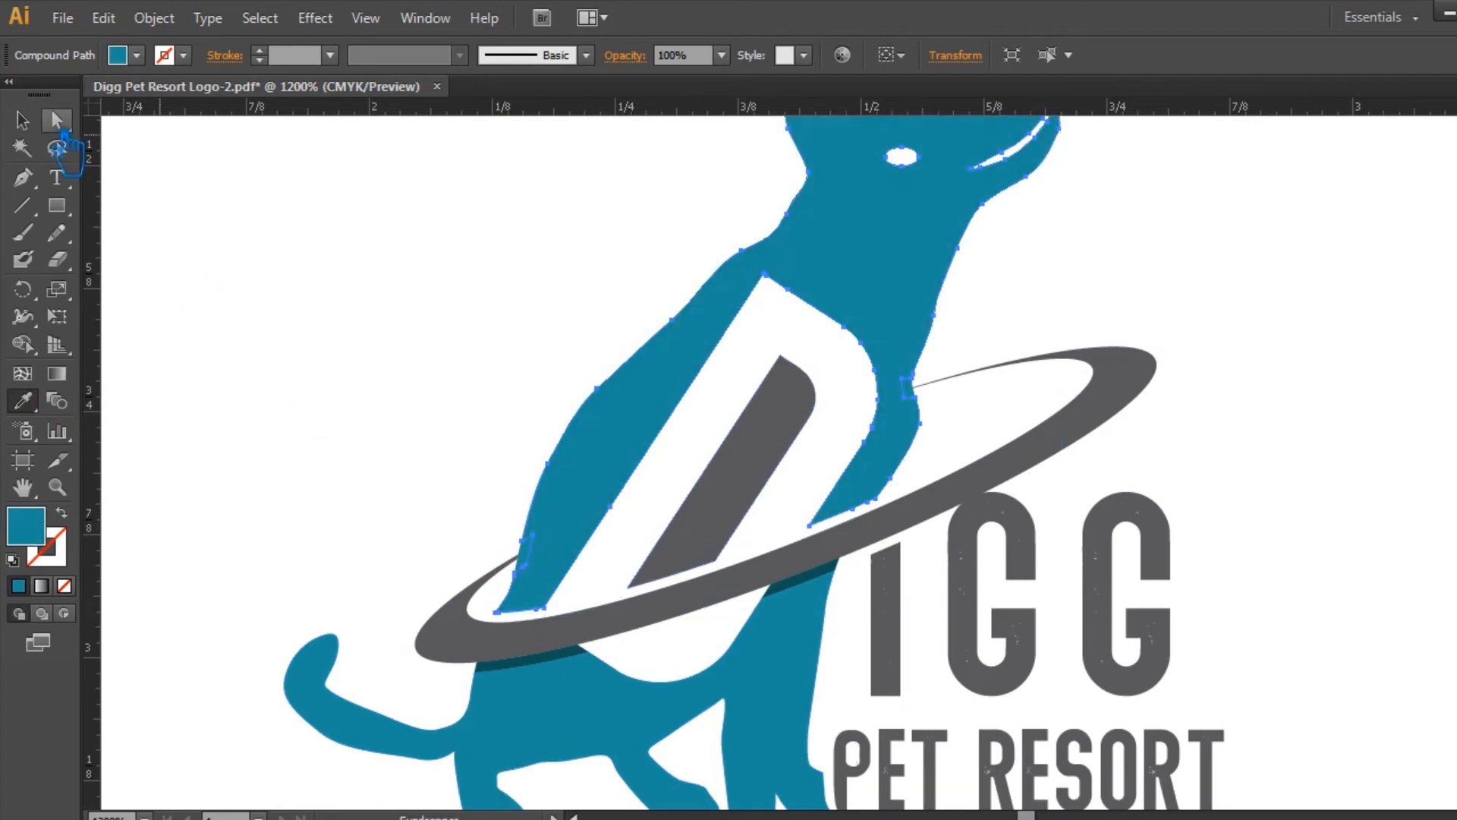
Step: Merge the small divided pieces near the ring's ends into the upper dog silhouette using the Pathfinder, and save the file
{"action": "left_click", "coordinate": [23, 120]}
{"action": "left_click", "coordinate": [302, 312]}
{"action": "left_click", "coordinate": [536, 554]}
{"action": "left_click", "coordinate": [610, 466], "text": "shift"}
{"action": "left_click", "coordinate": [916, 386], "text": "shift"}
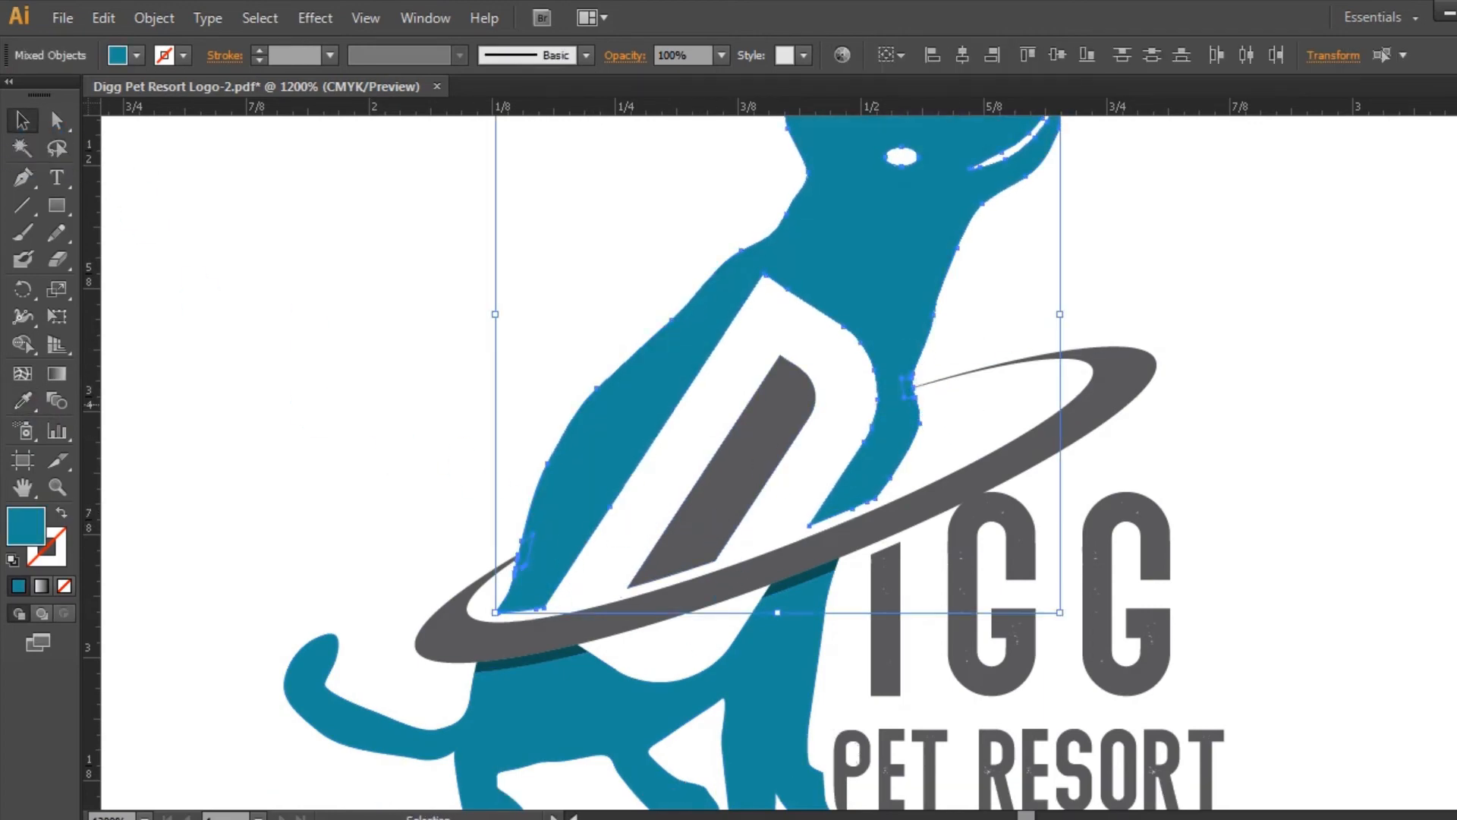
{"action": "key", "text": "ctrl+shift+F9"}
{"action": "left_click", "coordinate": [1267, 530]}
{"action": "key", "text": "ctrl+shift+F9"}
{"action": "left_click", "coordinate": [1343, 420]}
{"action": "left_click", "coordinate": [616, 454]}
{"action": "left_click", "coordinate": [1230, 359]}
{"action": "key", "text": "ctrl+s"}
Step: Fill the upper part of the dog silhouette with the dark gray sampled from the ring
{"action": "key", "text": "s"}
{"action": "left_click", "coordinate": [20, 117]}
{"action": "left_click", "coordinate": [859, 269]}
{"action": "left_click", "coordinate": [22, 397]}
{"action": "left_click", "coordinate": [478, 645]}
Step: Fill the inner shape of the D with the teal sampled from the dog's lower body and save the file
{"action": "left_click", "coordinate": [782, 493], "text": "ctrl"}
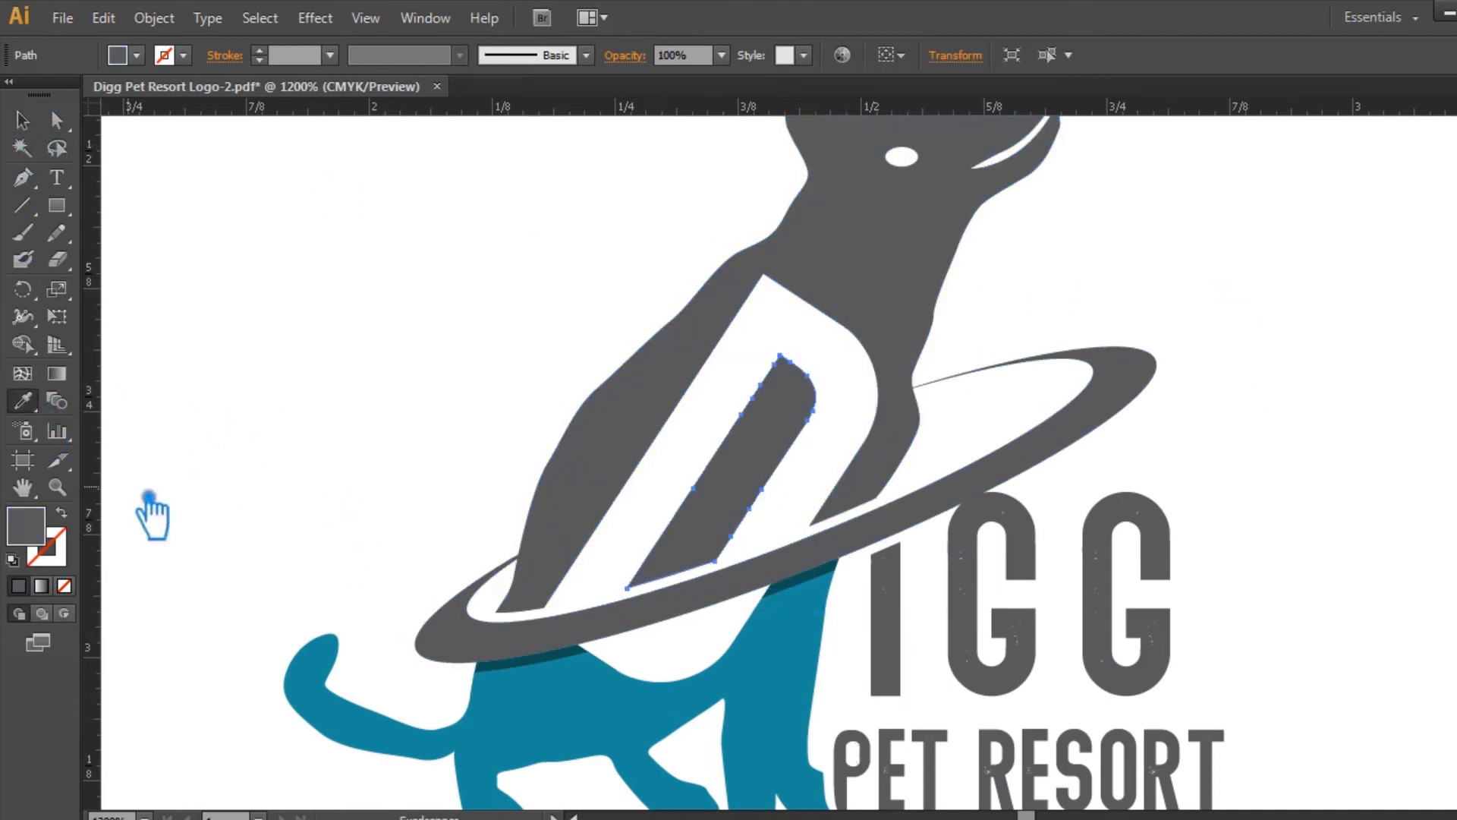
{"action": "left_click", "coordinate": [584, 714]}
{"action": "left_click", "coordinate": [22, 120]}
{"action": "left_click", "coordinate": [350, 275]}
{"action": "key", "text": "ctrl+s"}
{"action": "key", "text": "s"}
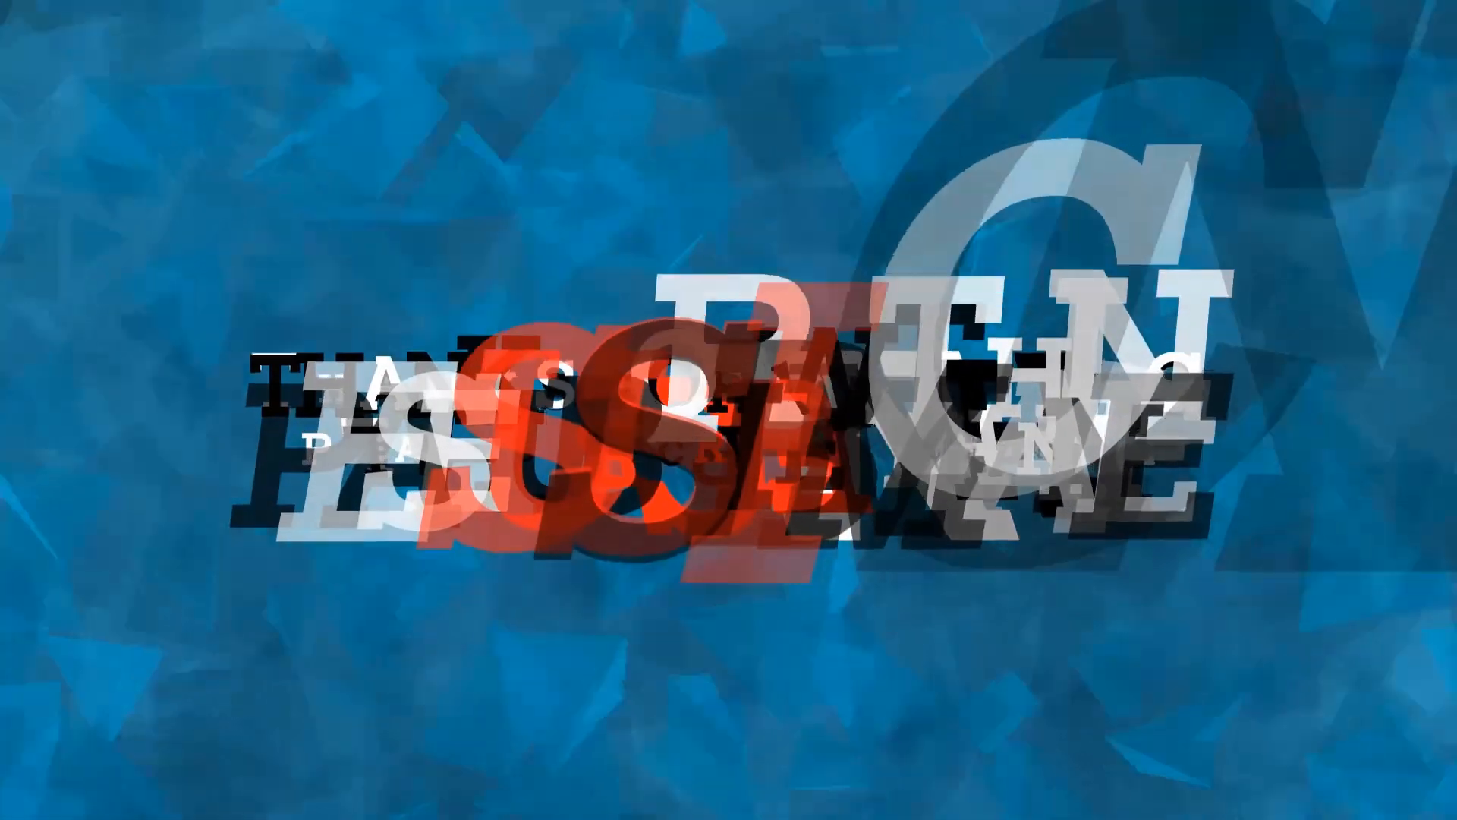